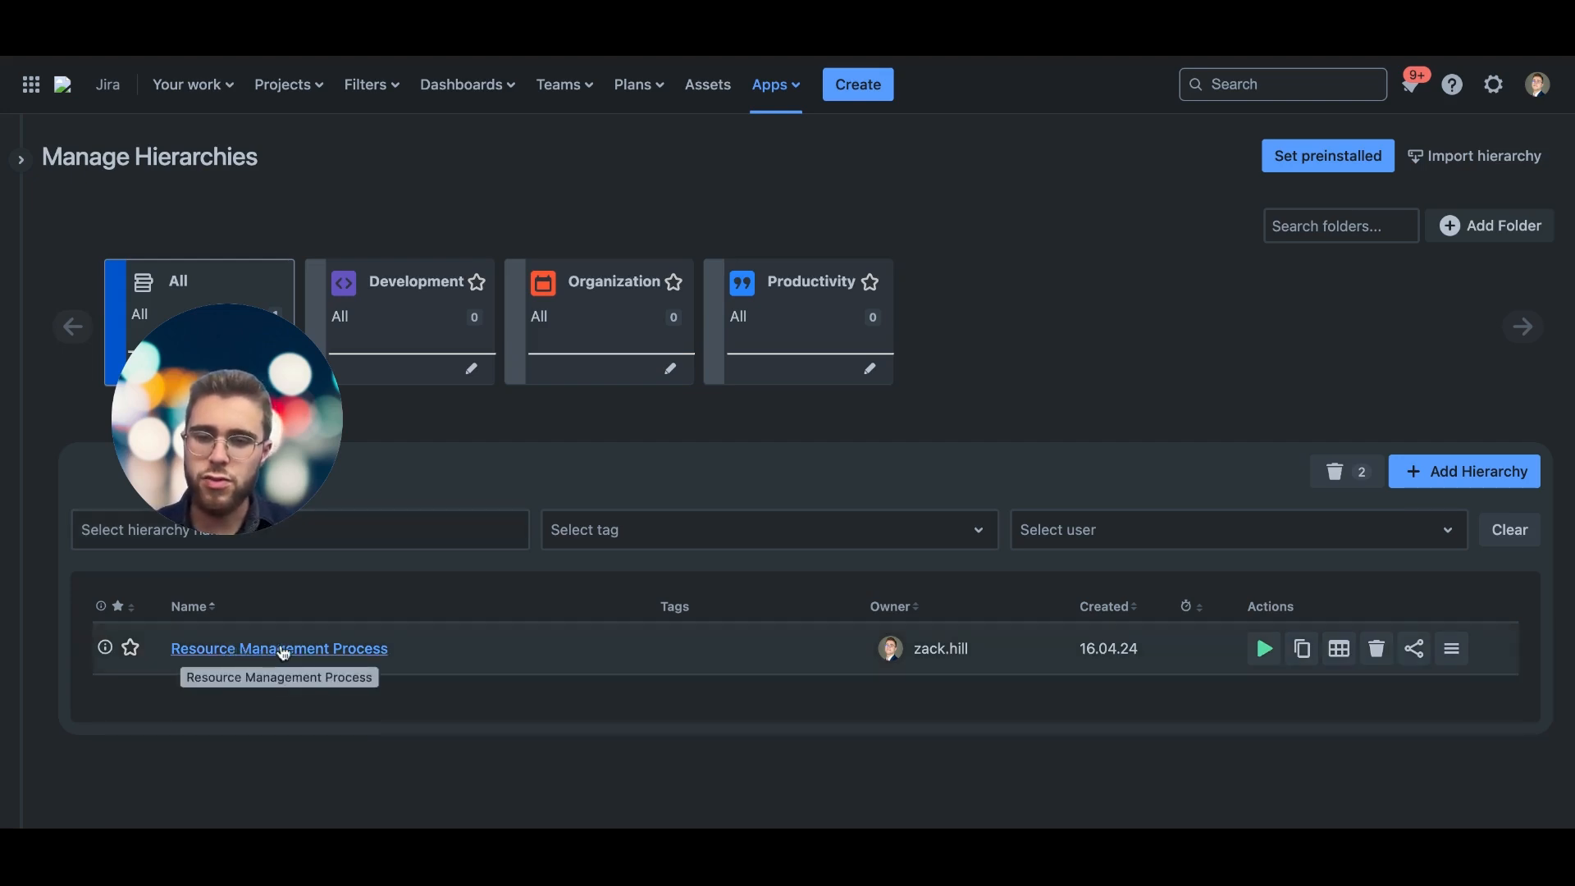
Step: Browse the preinstalled hierarchy templates by department and check the hierarchy file import dialog without creating or importing anything
{"action": "left_click", "coordinate": [1303, 165]}
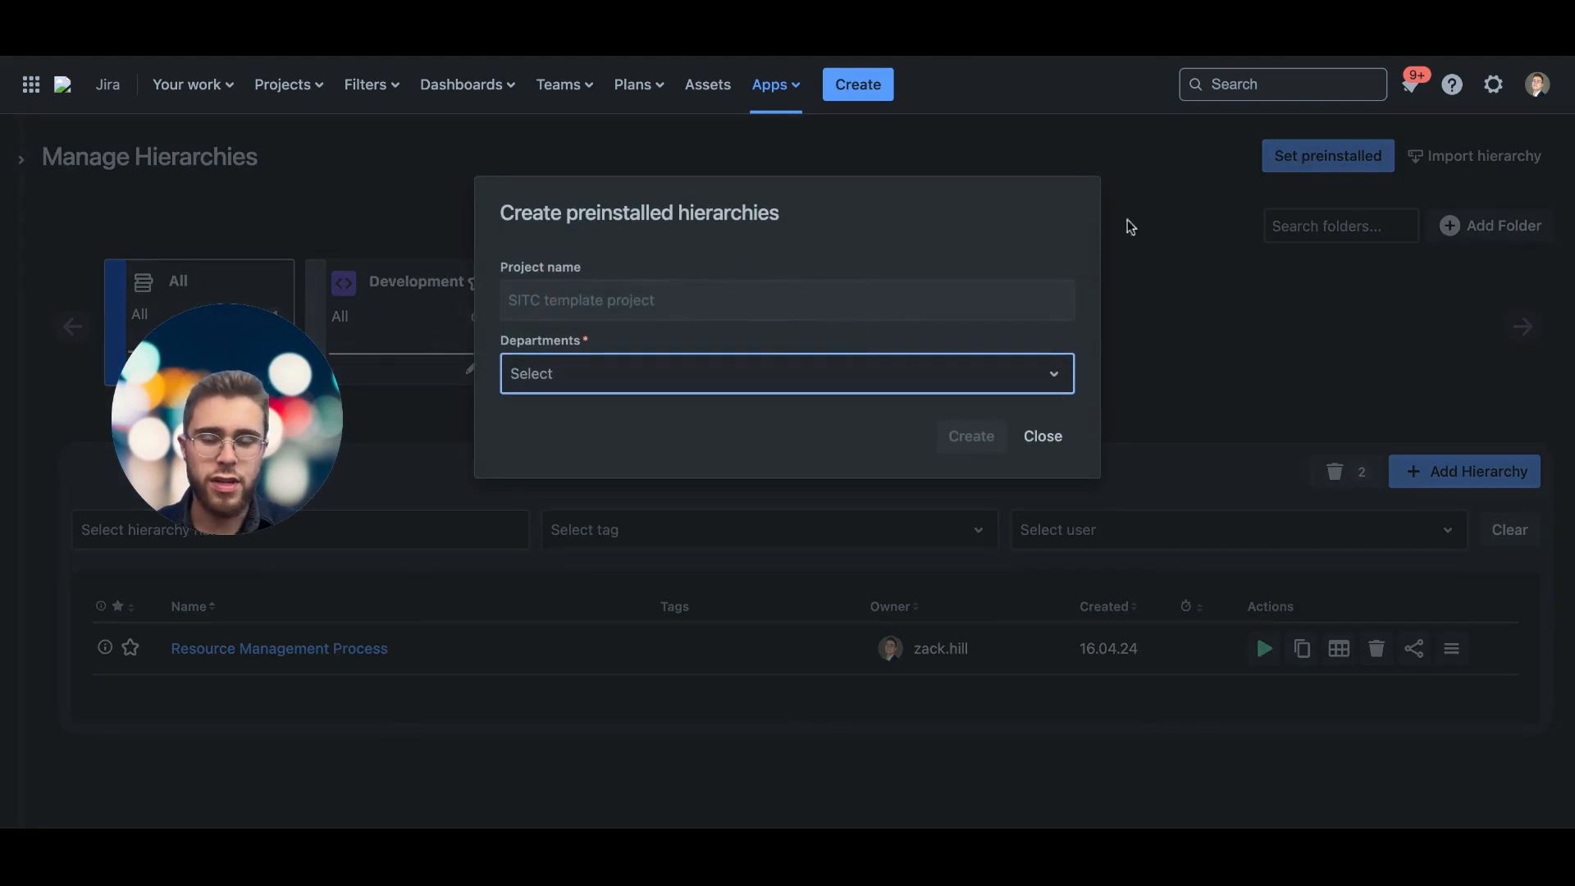
{"action": "left_click", "coordinate": [637, 383]}
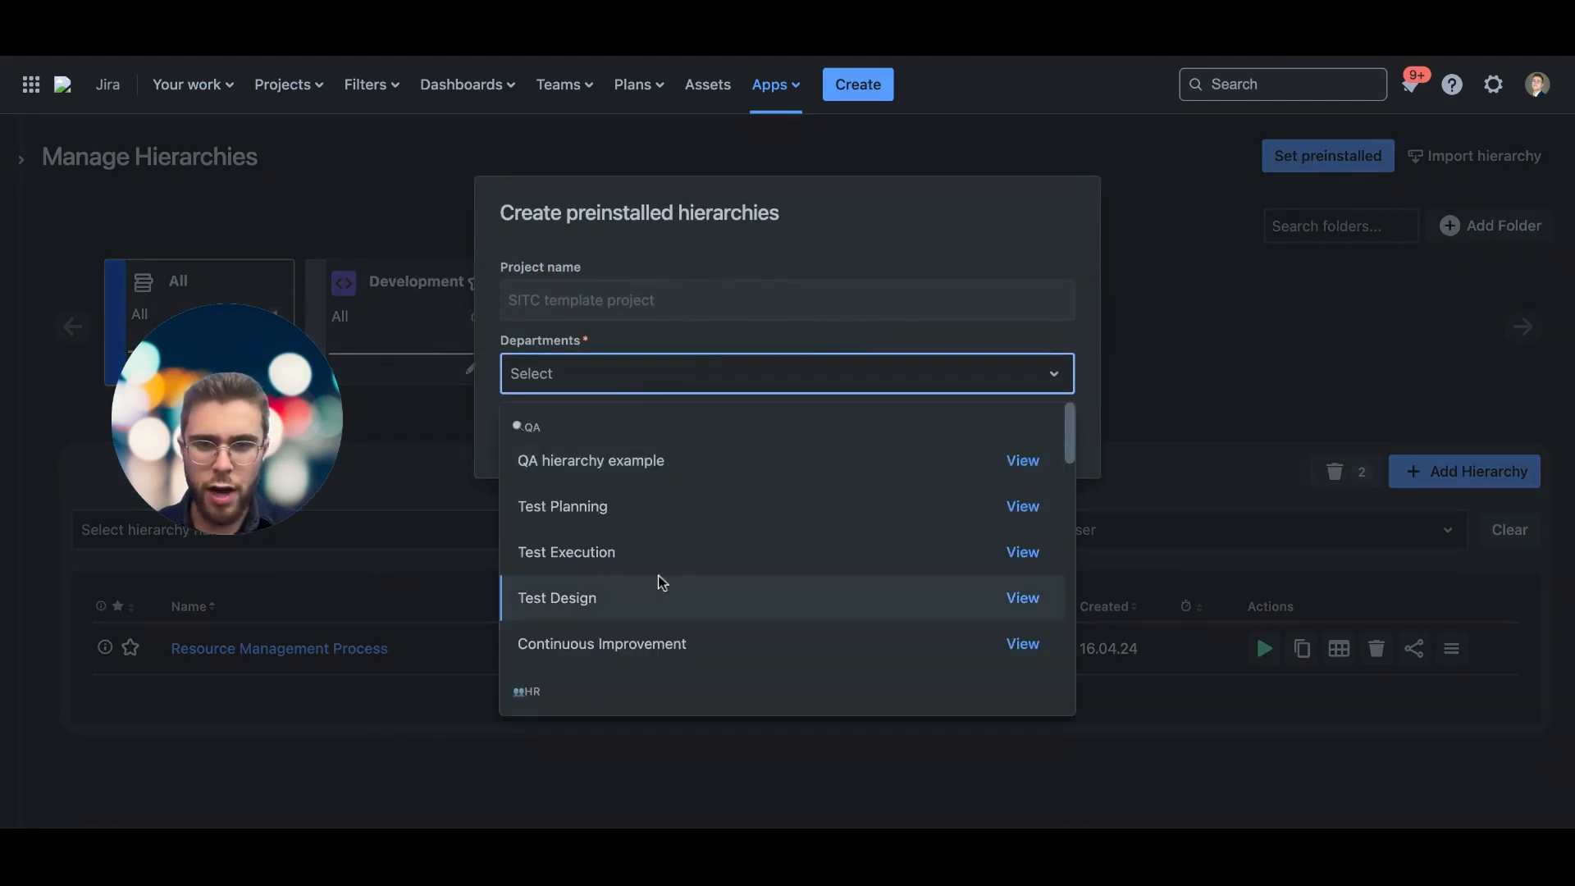
{"action": "scroll", "coordinate": [661, 580], "scroll_direction": "down", "scroll_amount": 1}
{"action": "scroll", "coordinate": [665, 581], "scroll_direction": "down", "scroll_amount": 4}
{"action": "left_click", "coordinate": [1051, 374]}
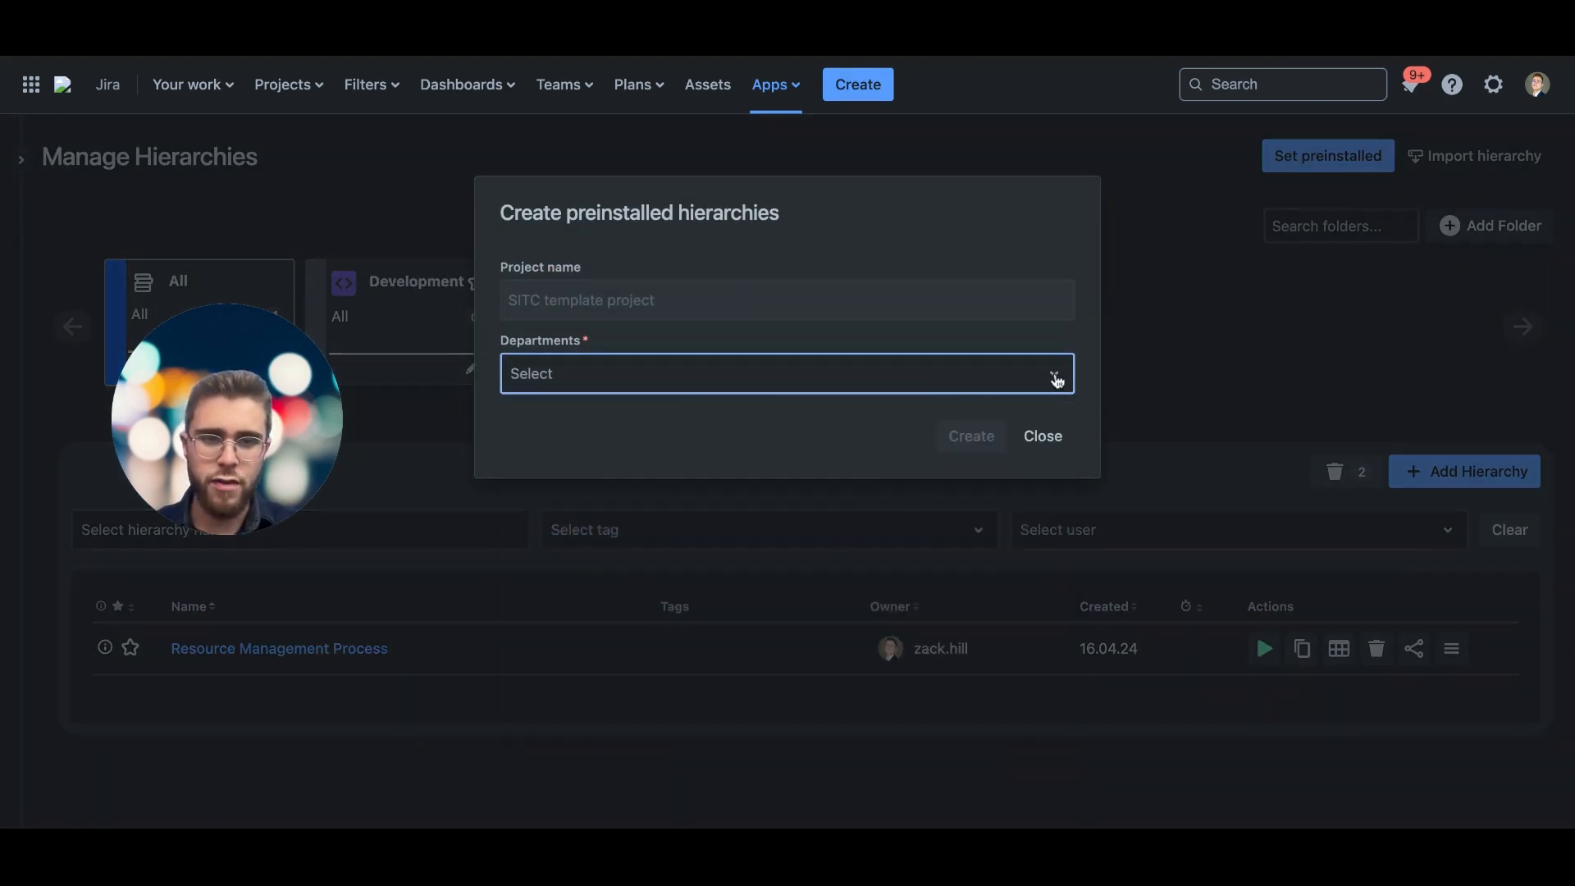
{"action": "left_click", "coordinate": [1047, 438]}
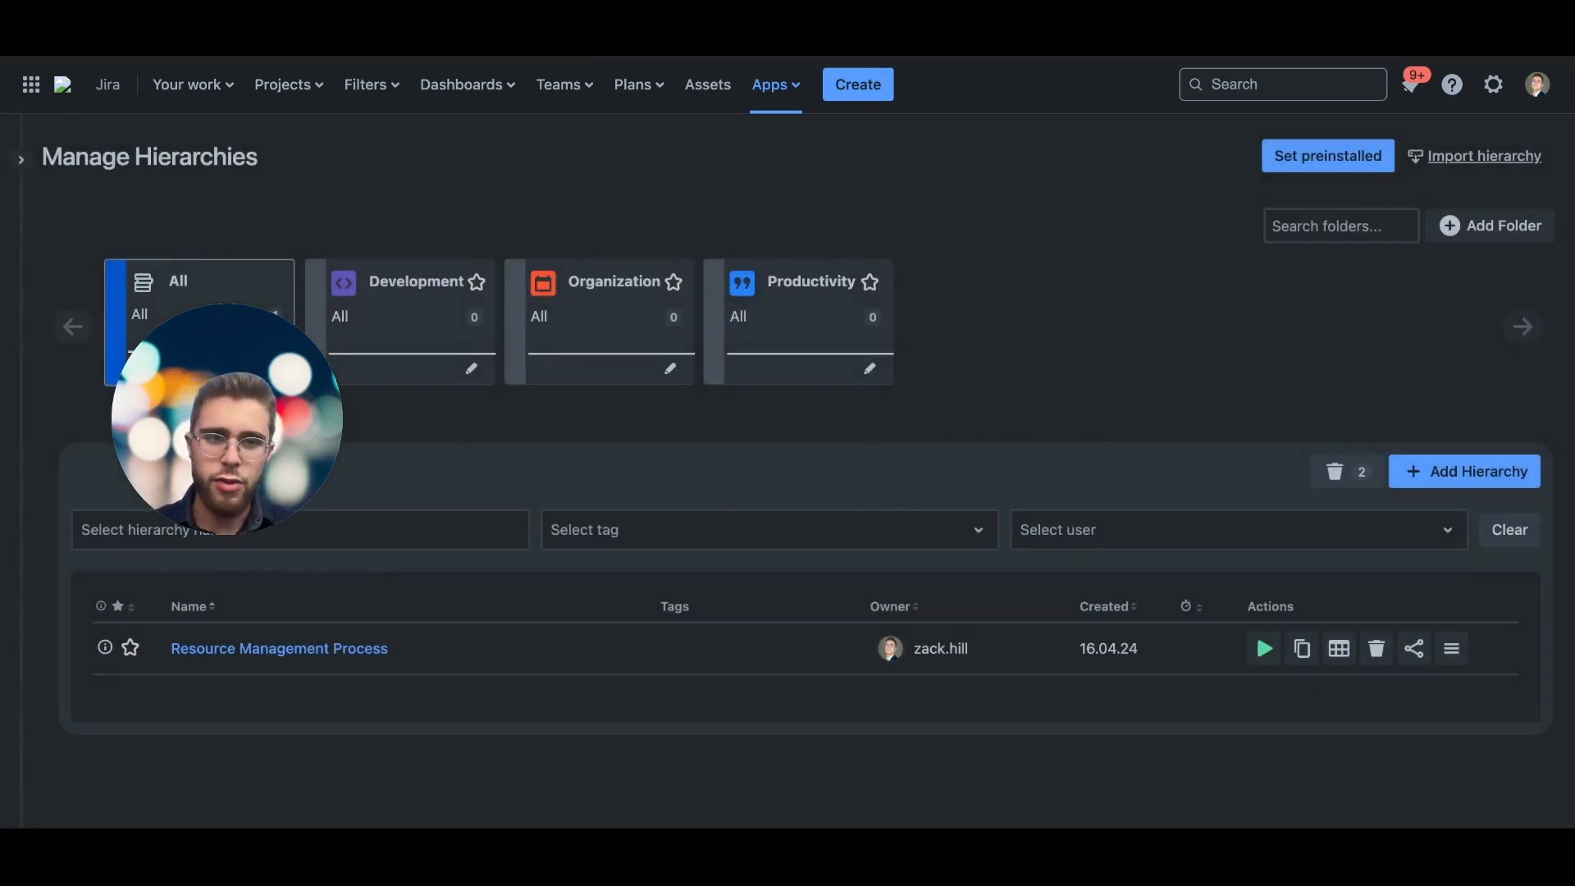
{"action": "left_click", "coordinate": [1484, 156]}
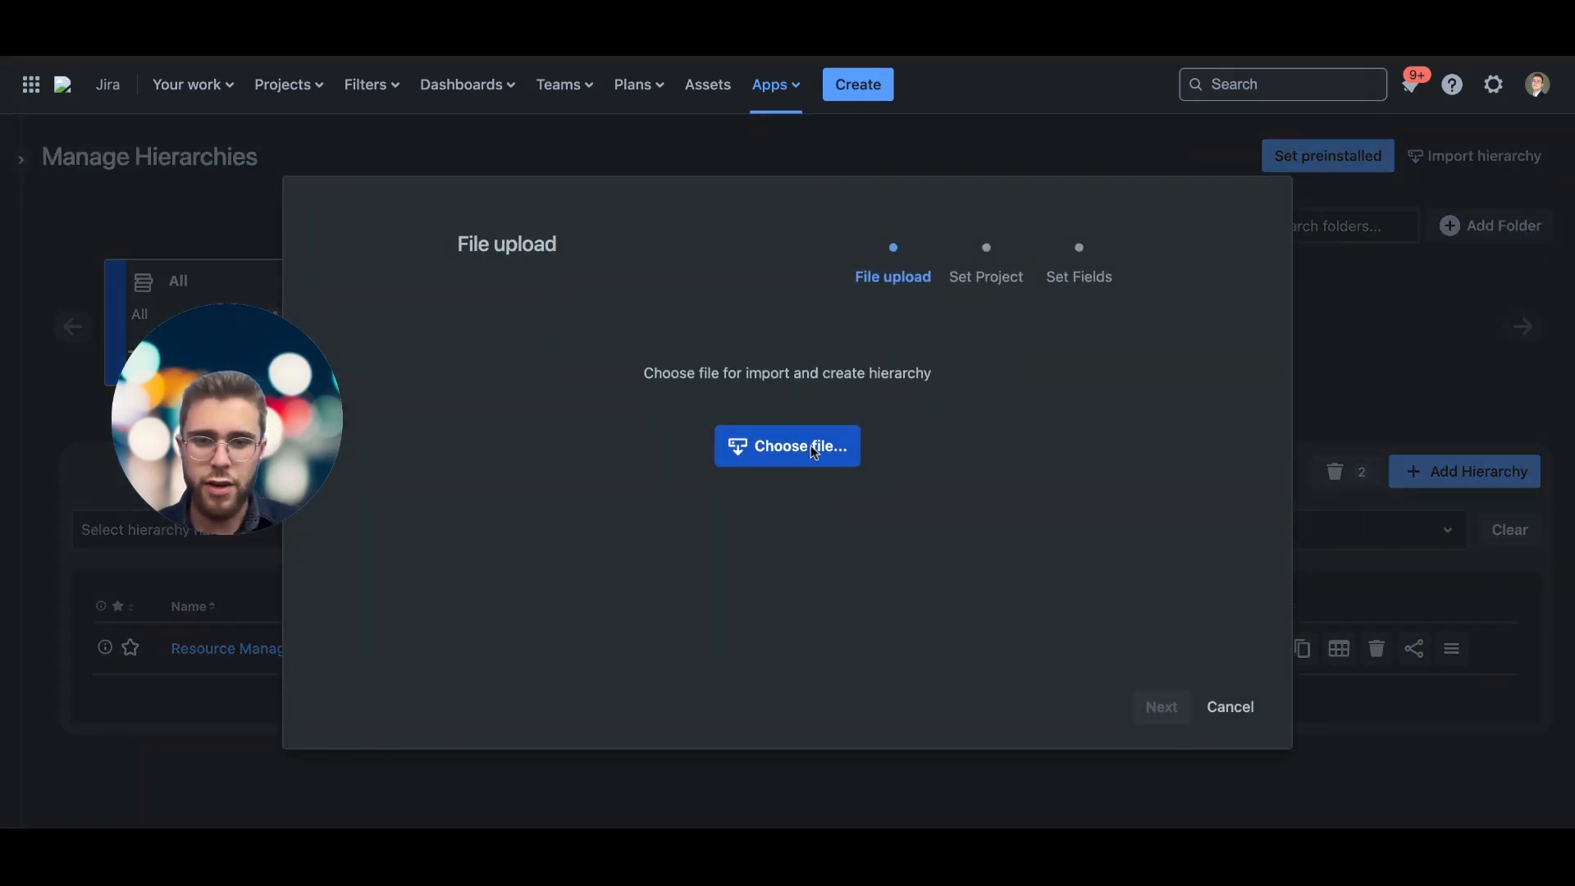
{"action": "left_click", "coordinate": [1234, 709]}
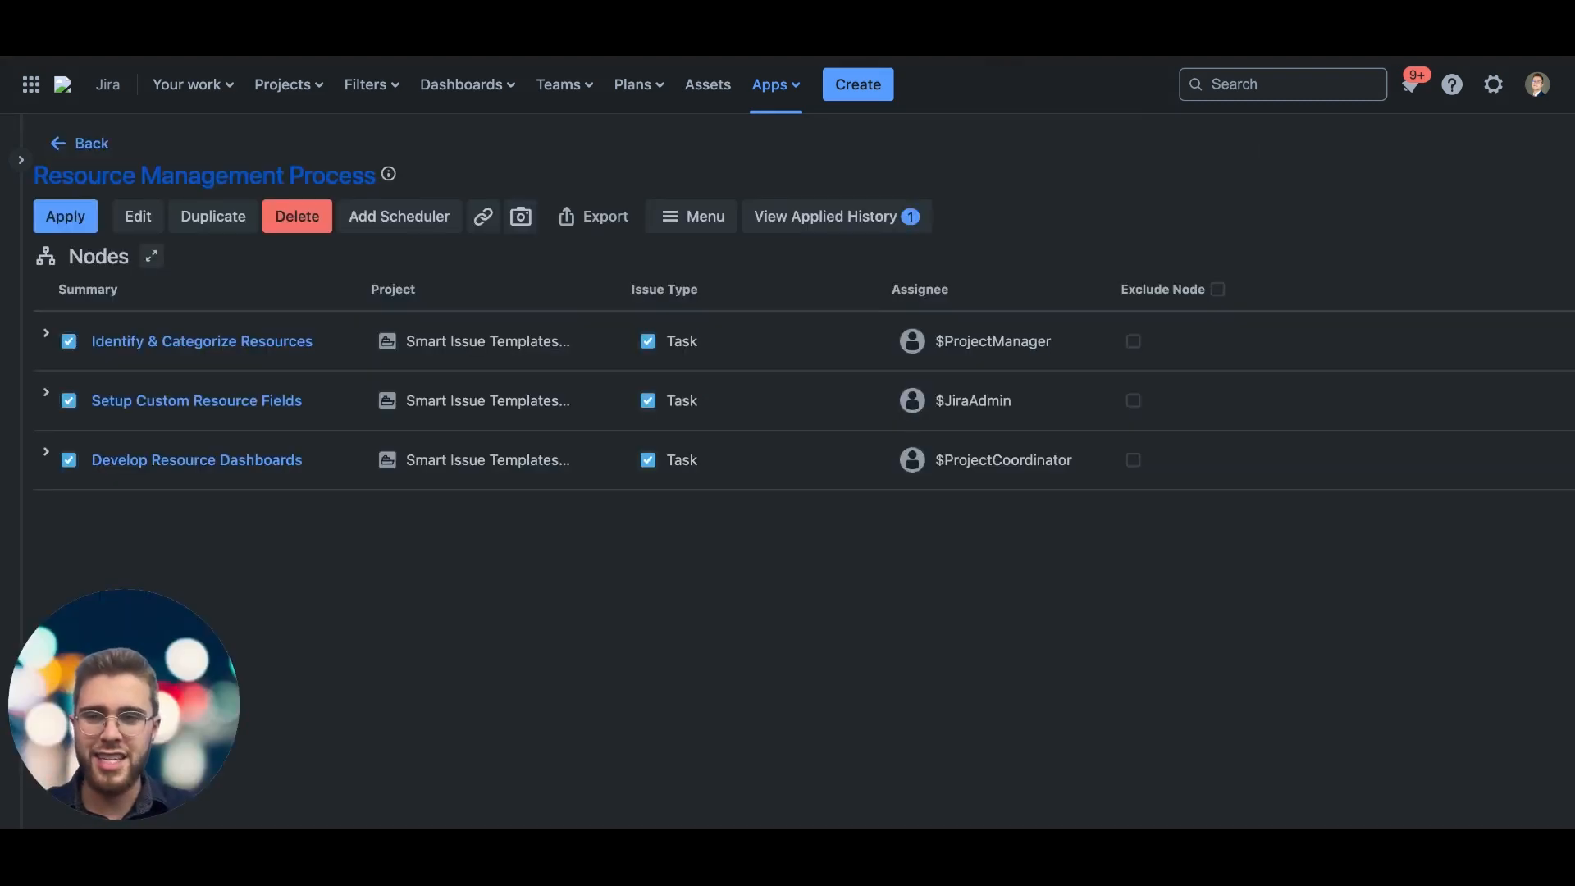
Step: Open the Resource Management Process hierarchy for editing
{"action": "mouse_move", "coordinate": [39, 181]}
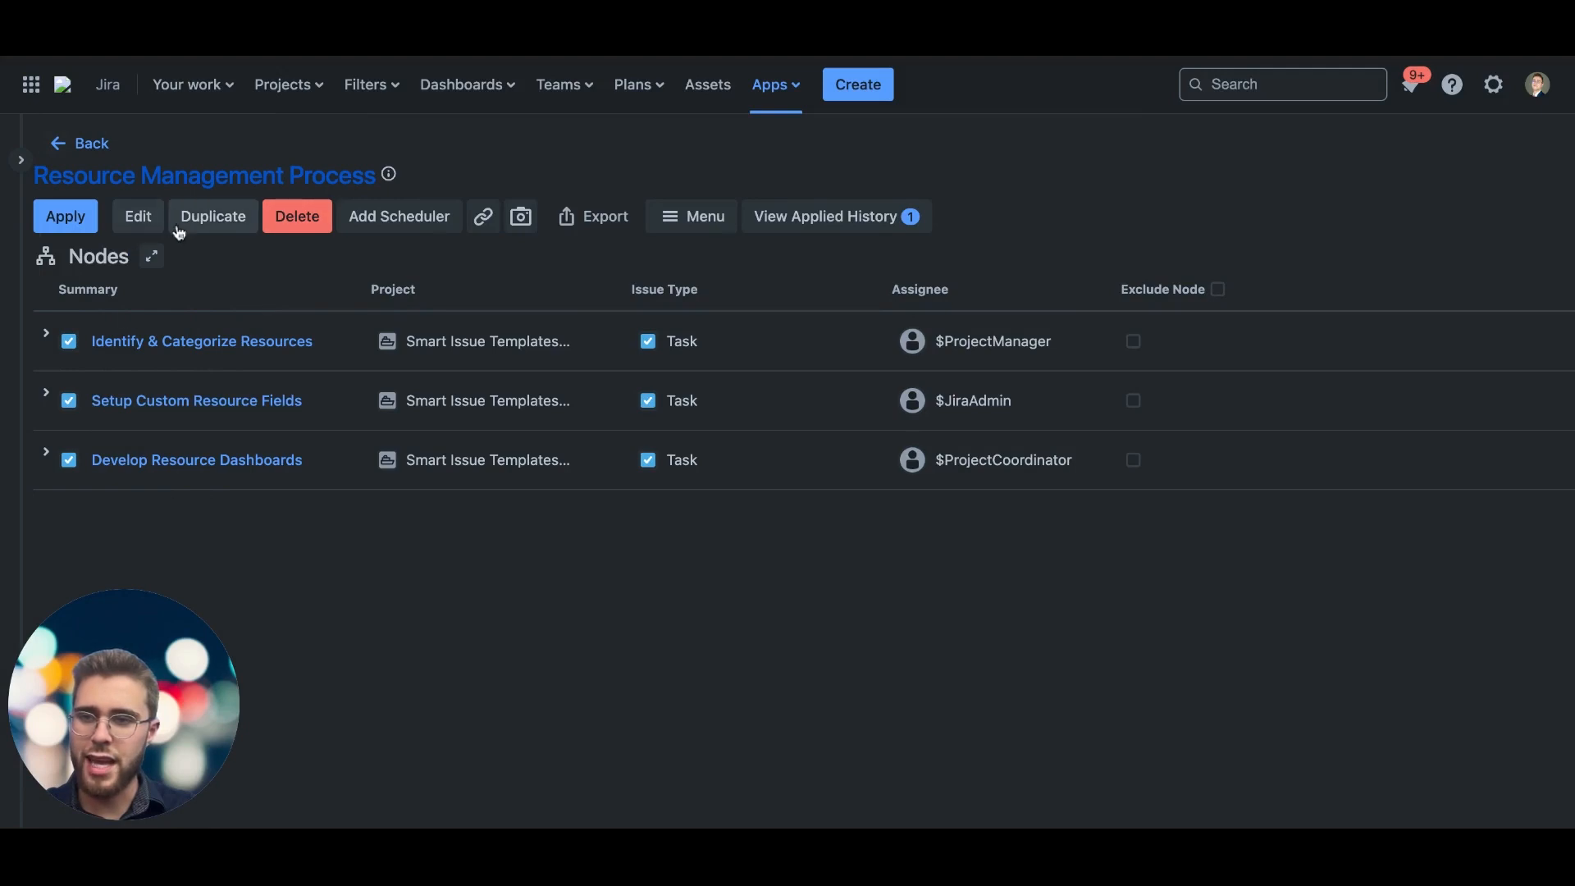
{"action": "left_click", "coordinate": [140, 220]}
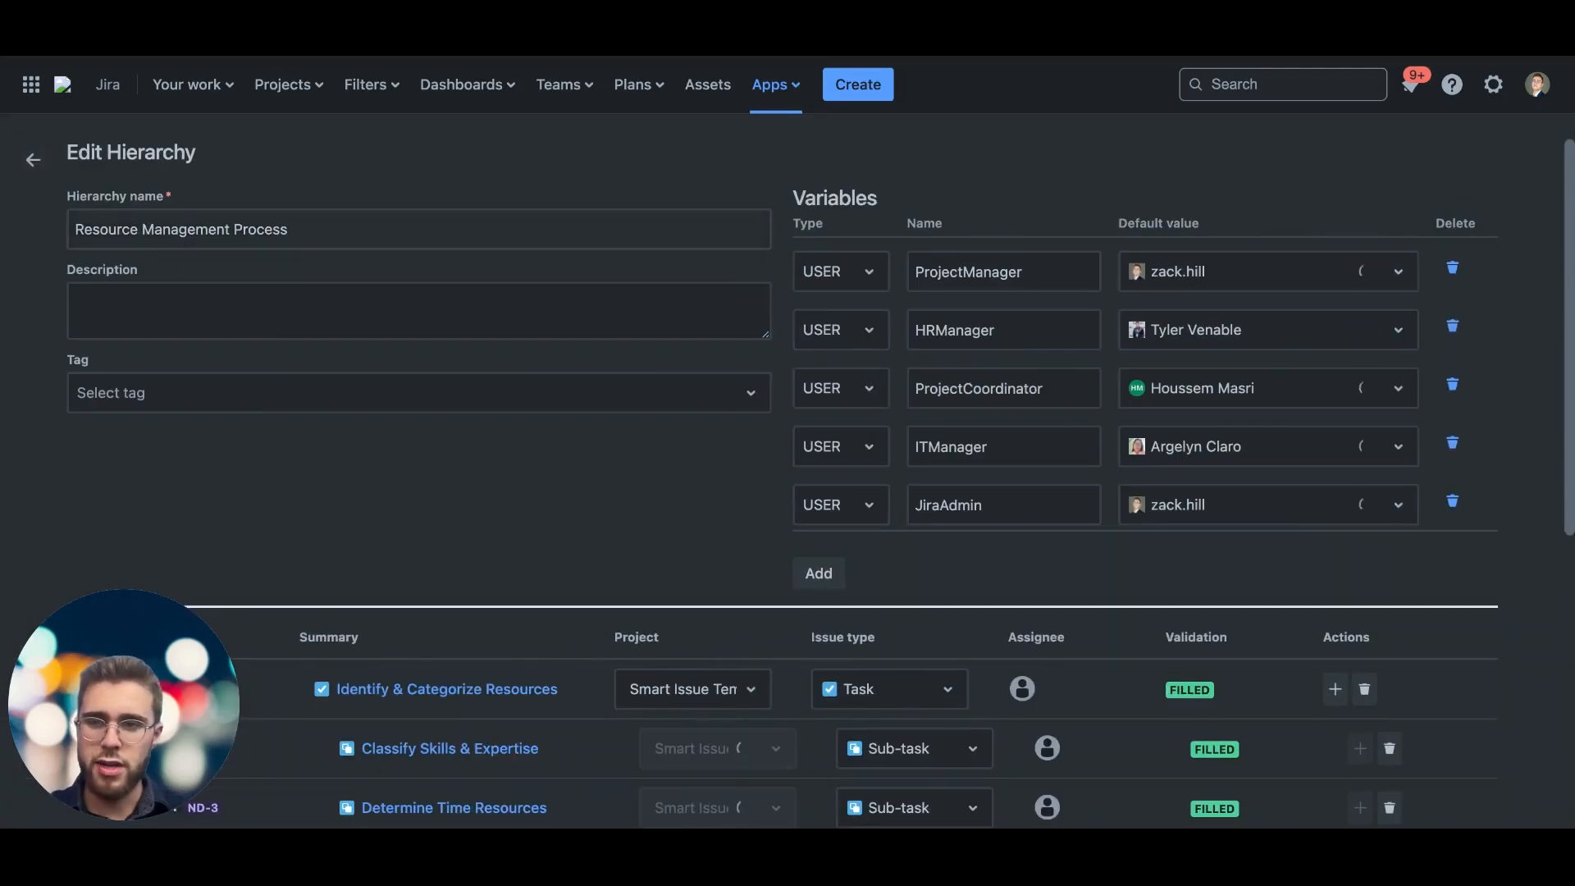
{"action": "scroll", "coordinate": [260, 348], "scroll_direction": "down", "scroll_amount": 1}
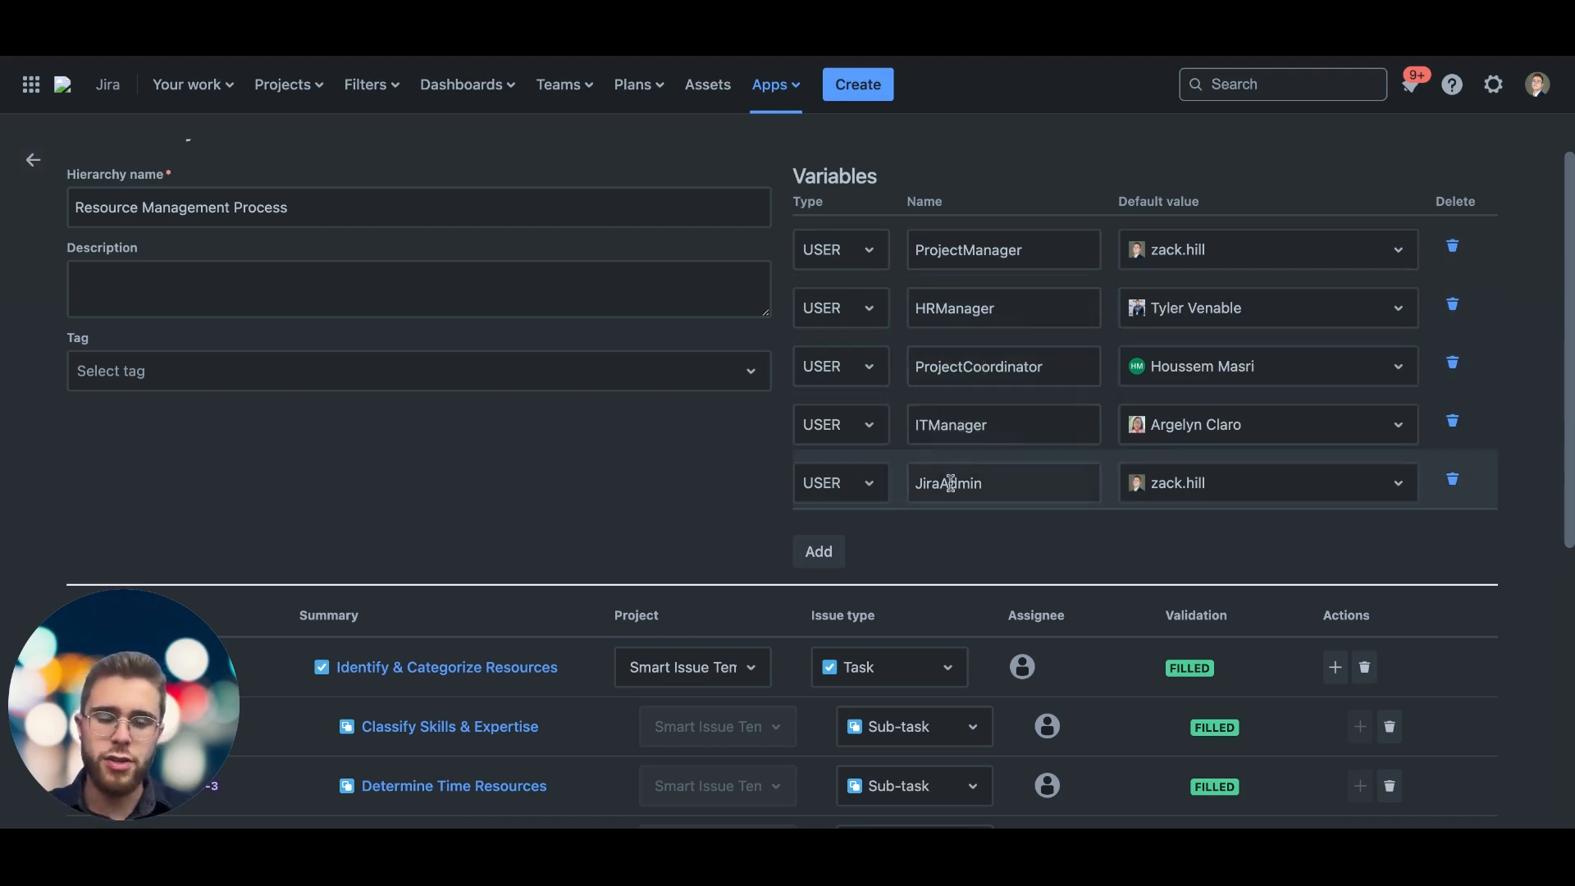
Step: Look through the users available as the default value of the ProjectManager variable
{"action": "left_click", "coordinate": [1363, 261]}
{"action": "scroll", "coordinate": [1256, 503], "scroll_direction": "down", "scroll_amount": 13}
{"action": "scroll", "coordinate": [1256, 501], "scroll_direction": "up", "scroll_amount": 6}
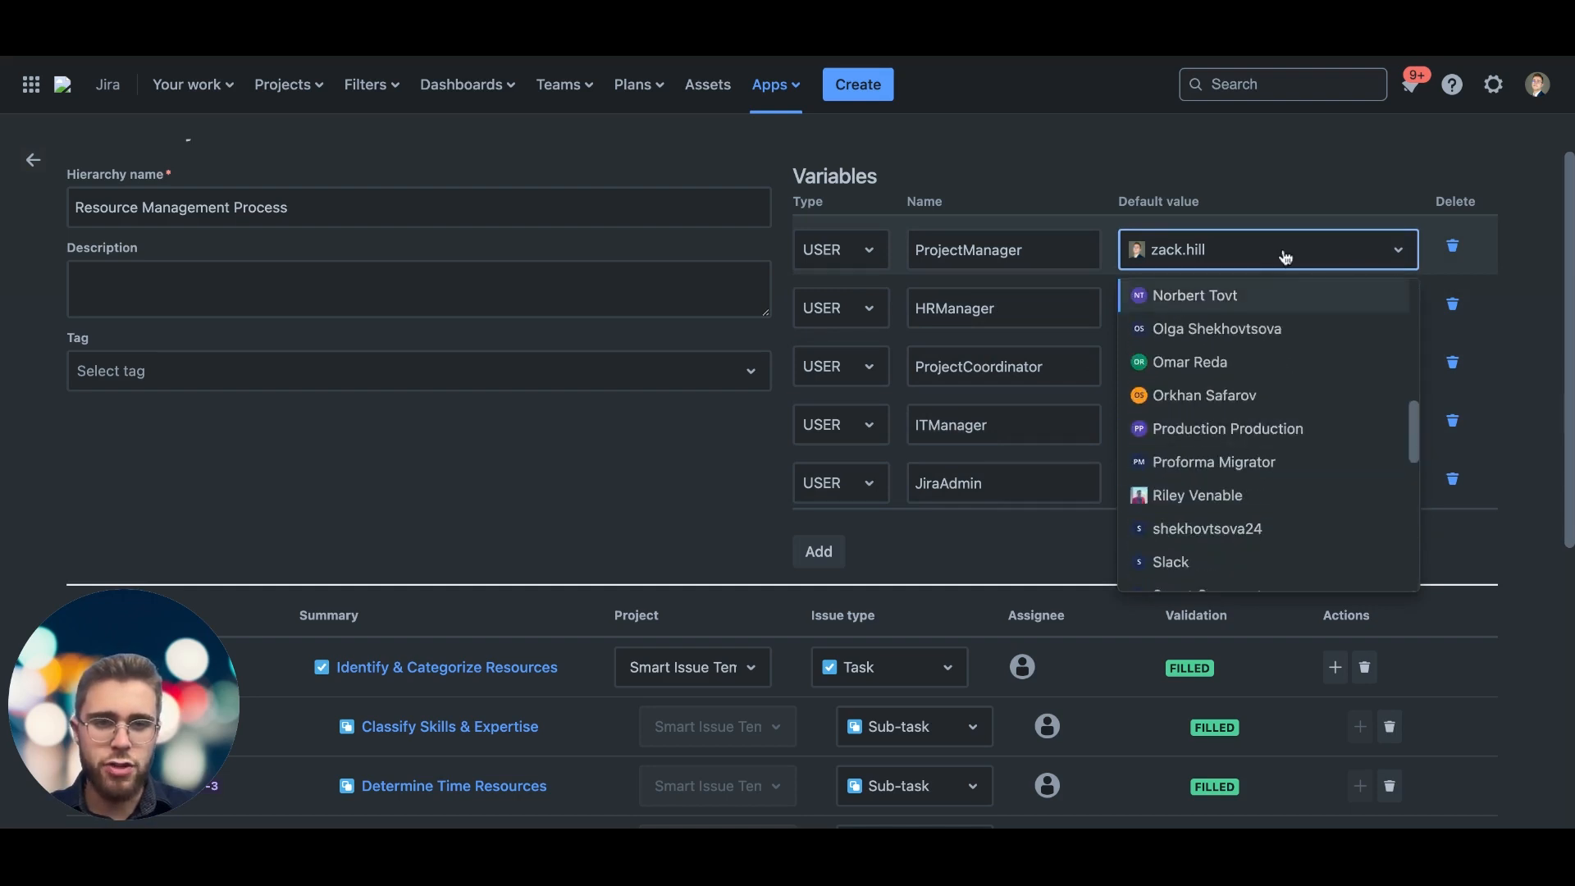
{"action": "left_click", "coordinate": [1286, 254]}
Step: Set the default value of the JiraAdmin variable to a different user from the user list
{"action": "left_click", "coordinate": [1224, 489]}
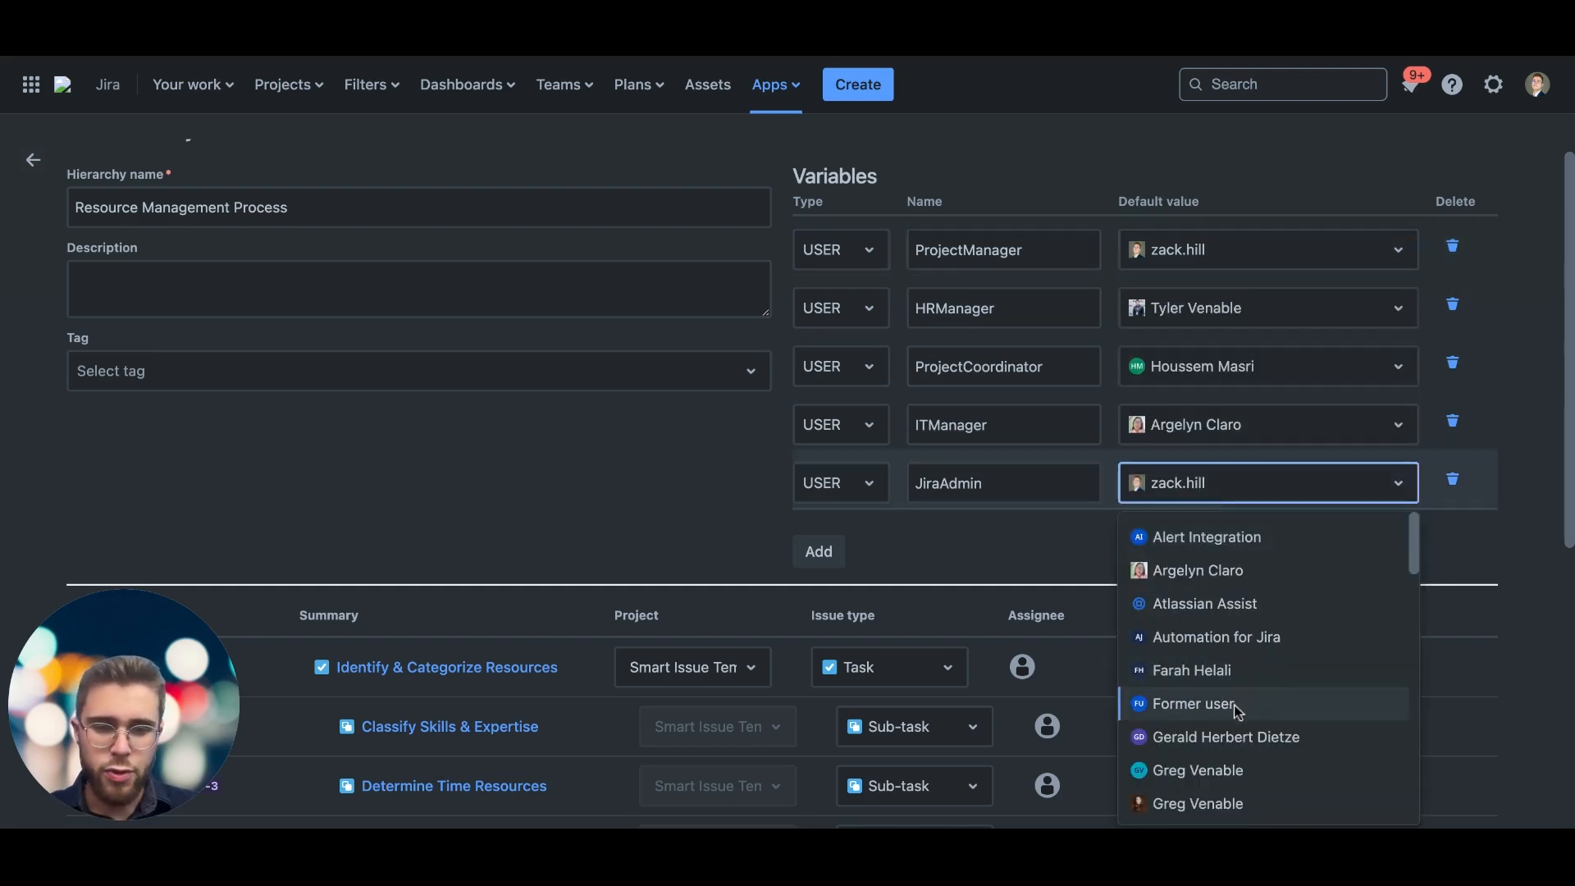
{"action": "left_click", "coordinate": [1183, 792]}
{"action": "left_click", "coordinate": [1234, 534]}
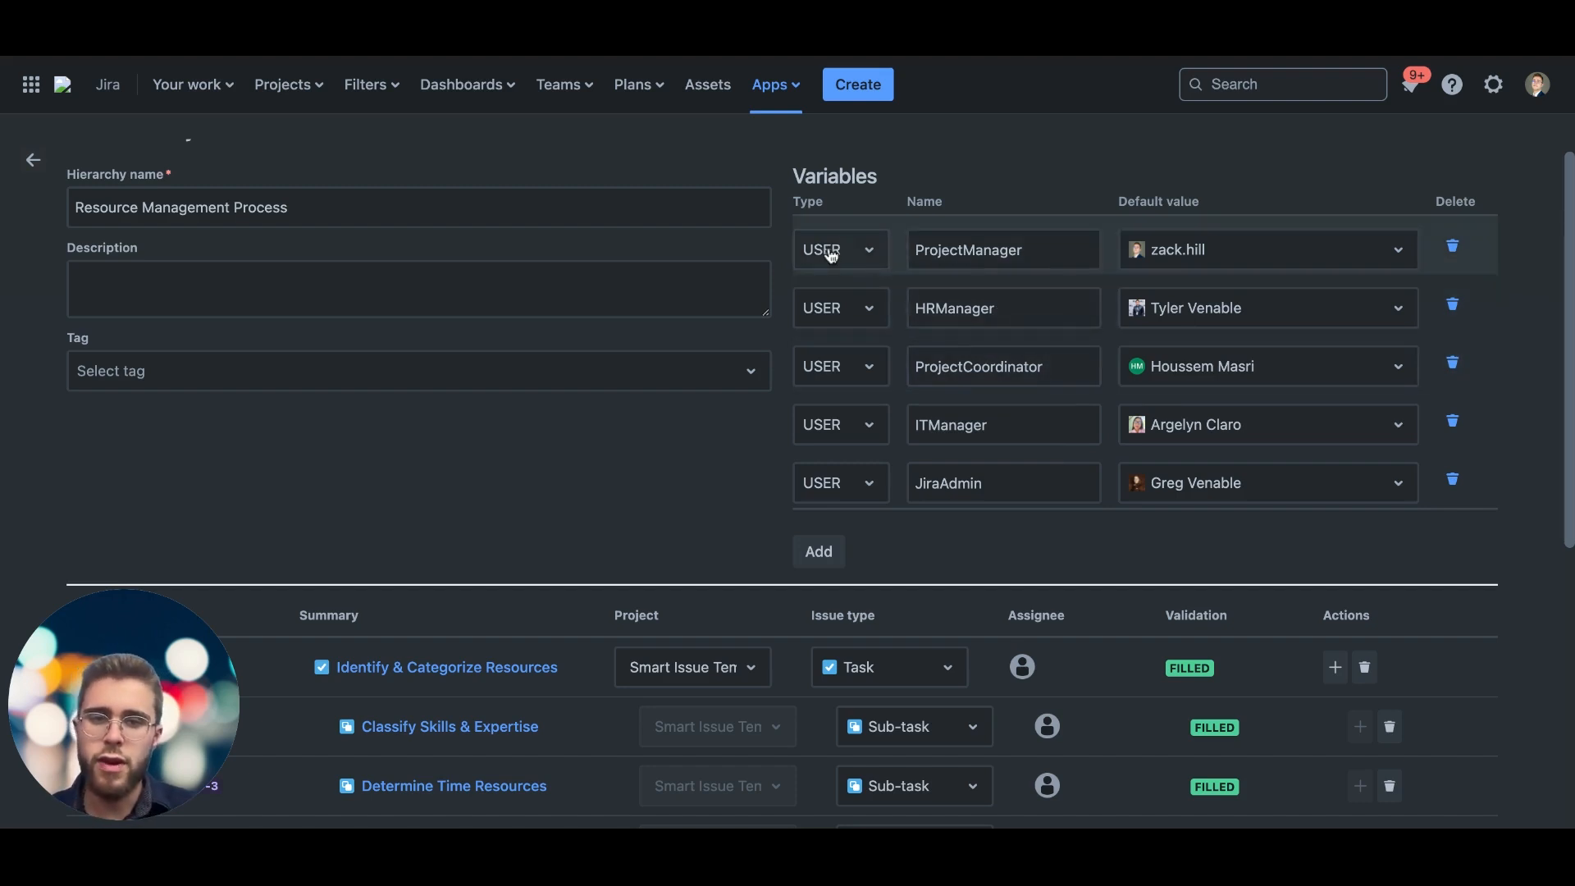
Step: Add a blank TEXT variable to the hierarchy and delete it again
{"action": "left_click", "coordinate": [811, 553]}
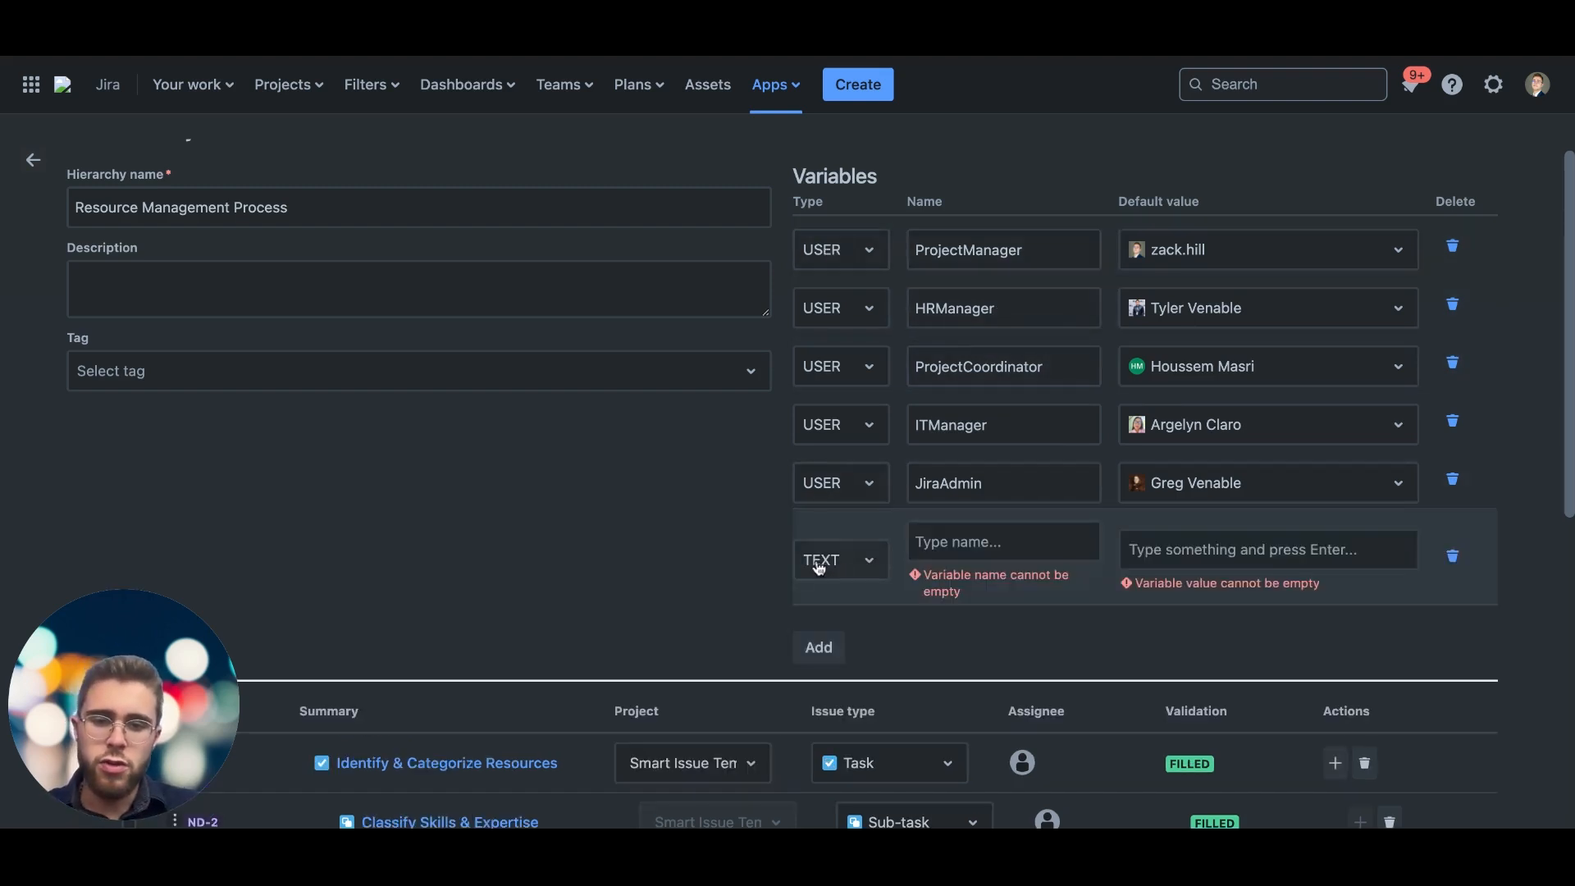
{"action": "left_click", "coordinate": [1452, 558]}
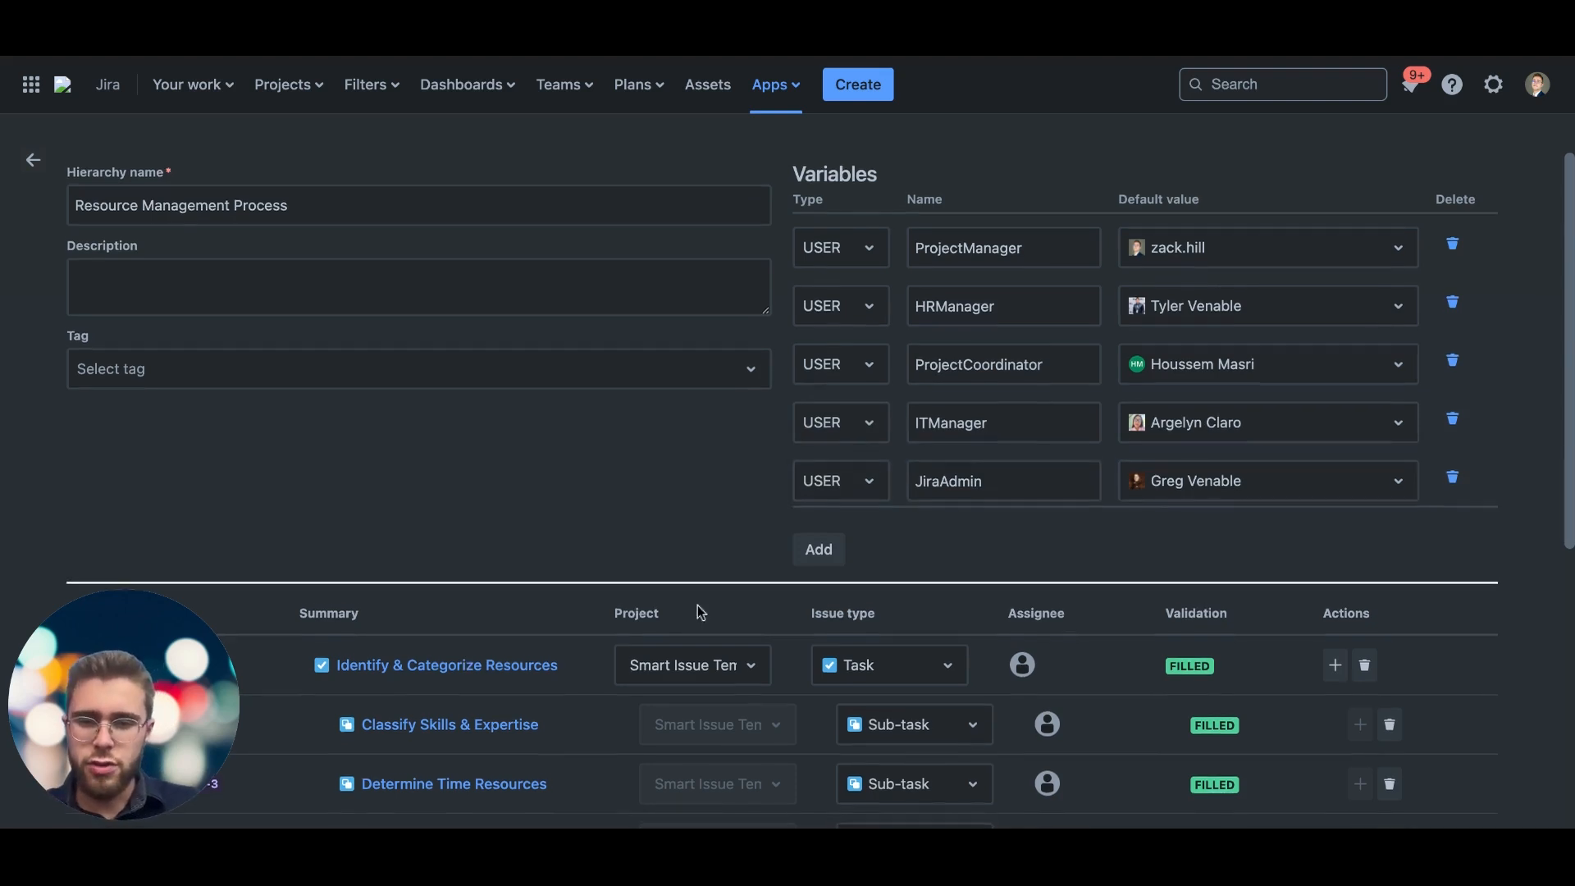
Step: Check the project and issue type options available for the Identify & Categorize Resources task, leaving both unchanged
{"action": "scroll", "coordinate": [698, 606], "scroll_direction": "down", "scroll_amount": 5}
{"action": "scroll", "coordinate": [700, 611], "scroll_direction": "down", "scroll_amount": 1}
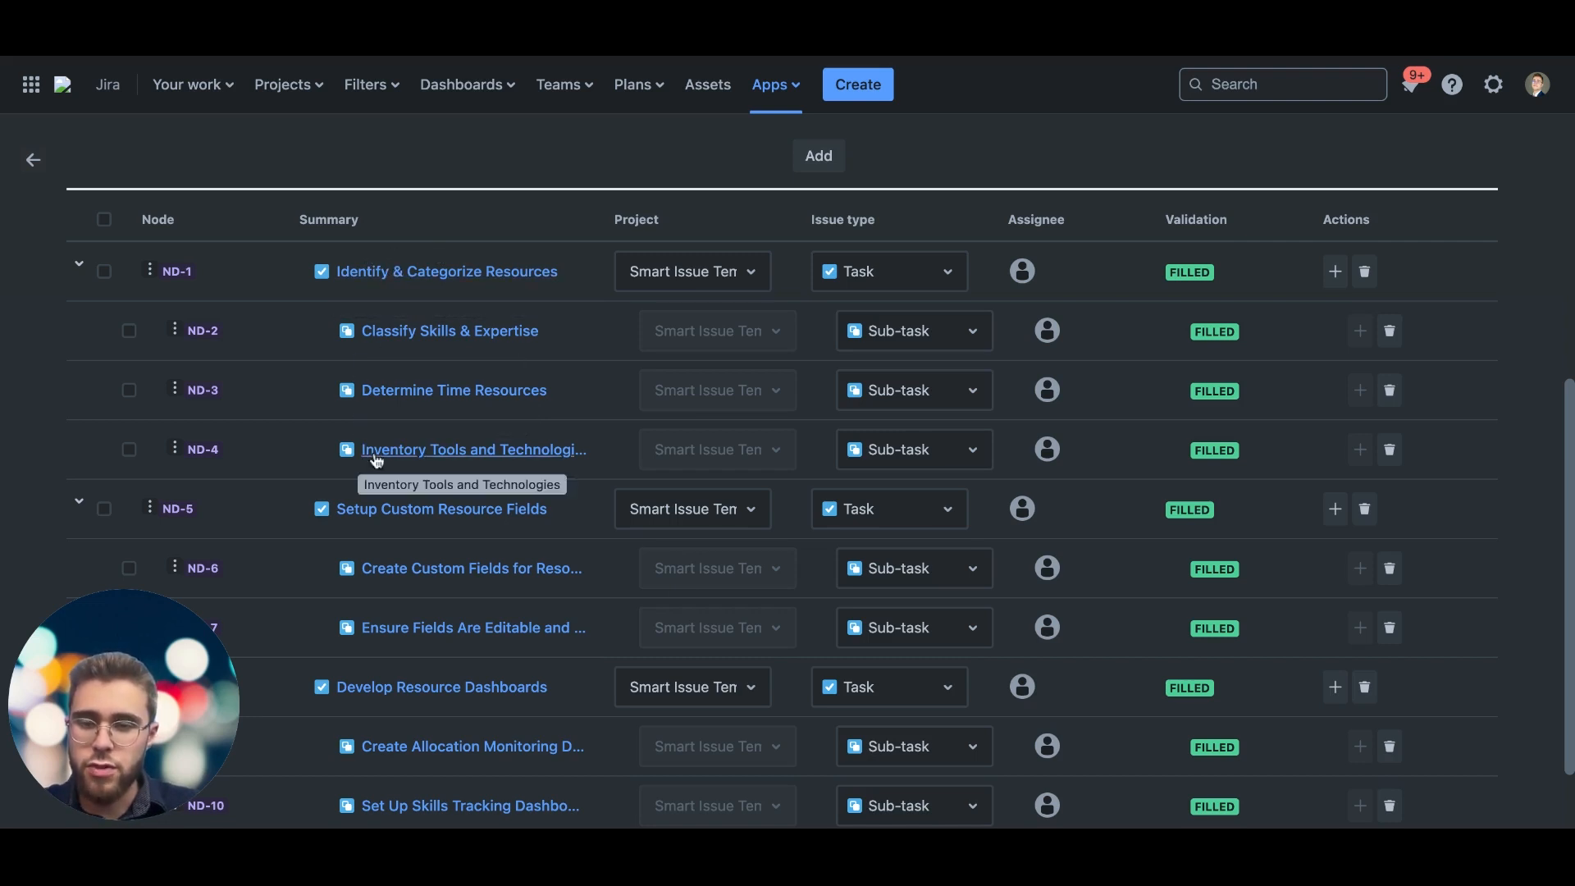
{"action": "left_click", "coordinate": [693, 272]}
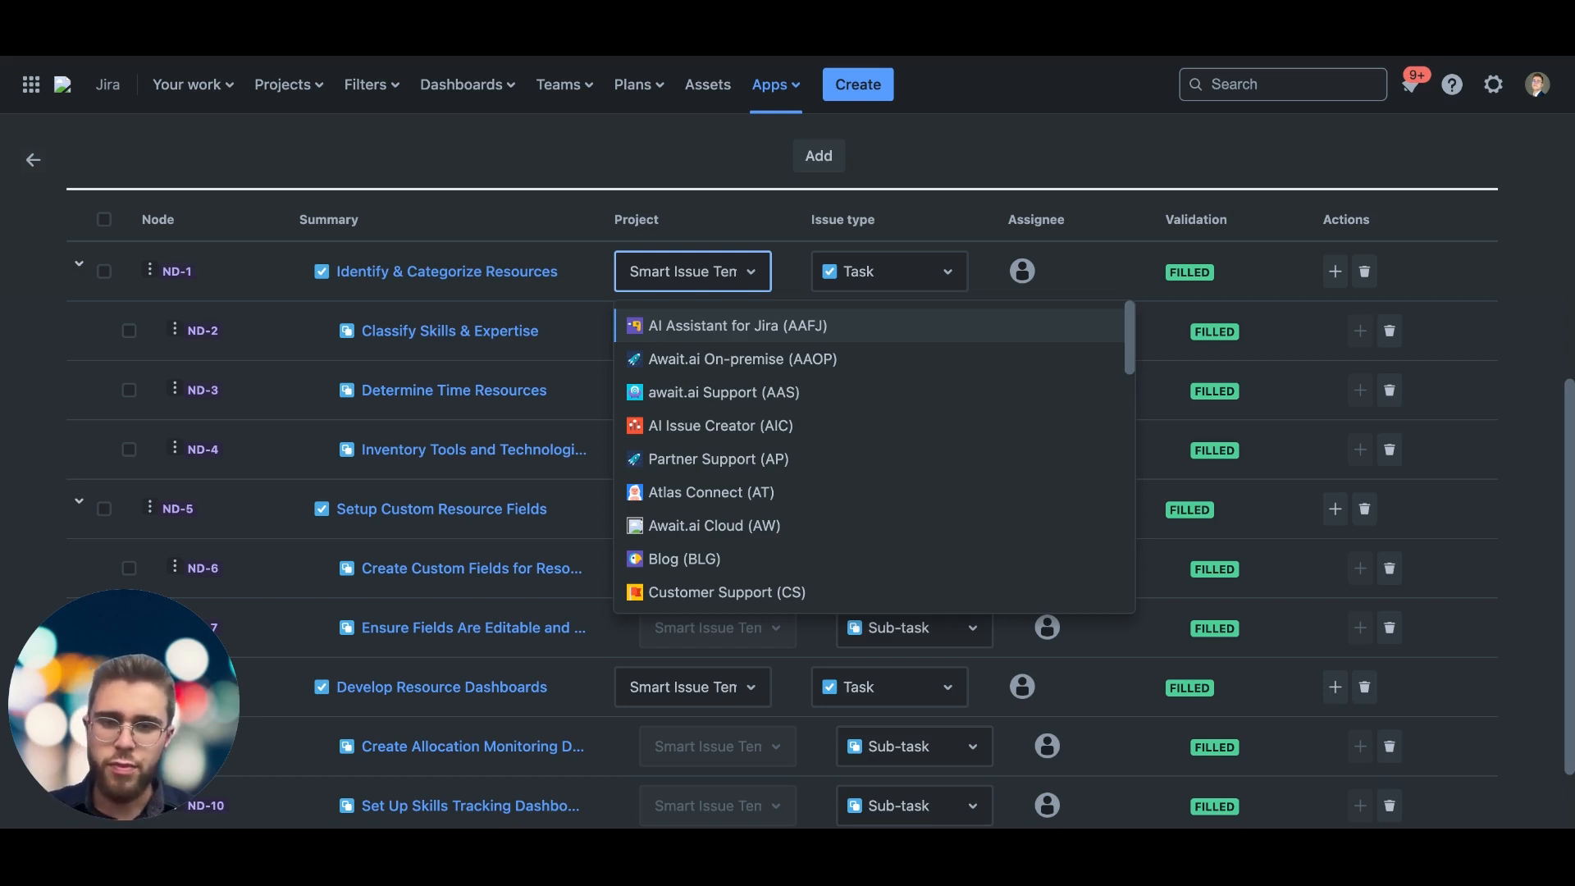
{"action": "left_click", "coordinate": [704, 285]}
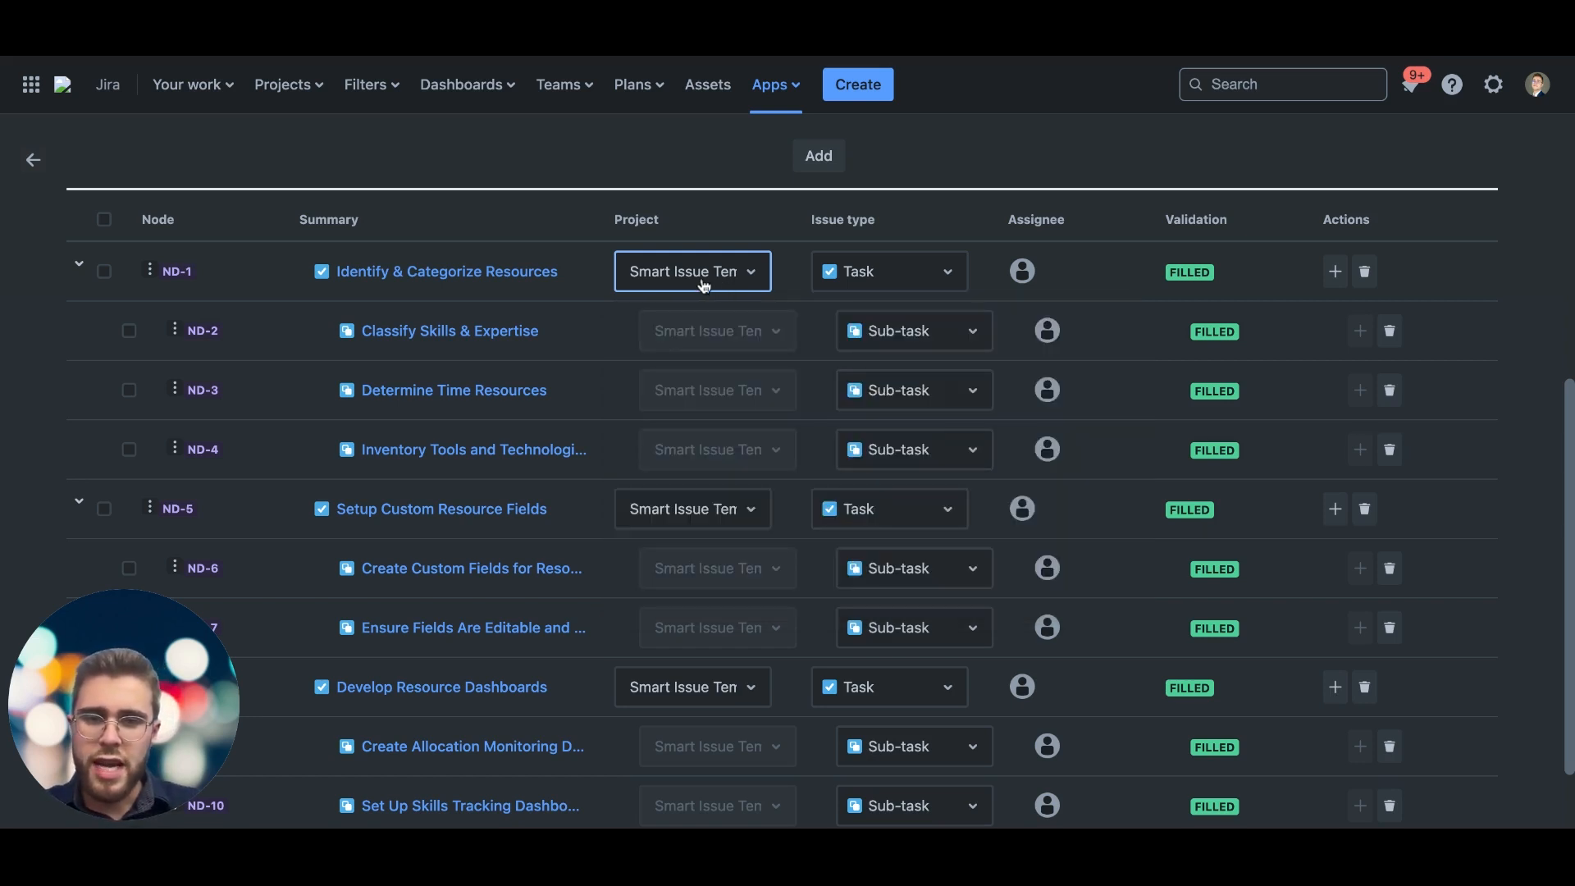
{"action": "left_click", "coordinate": [941, 279]}
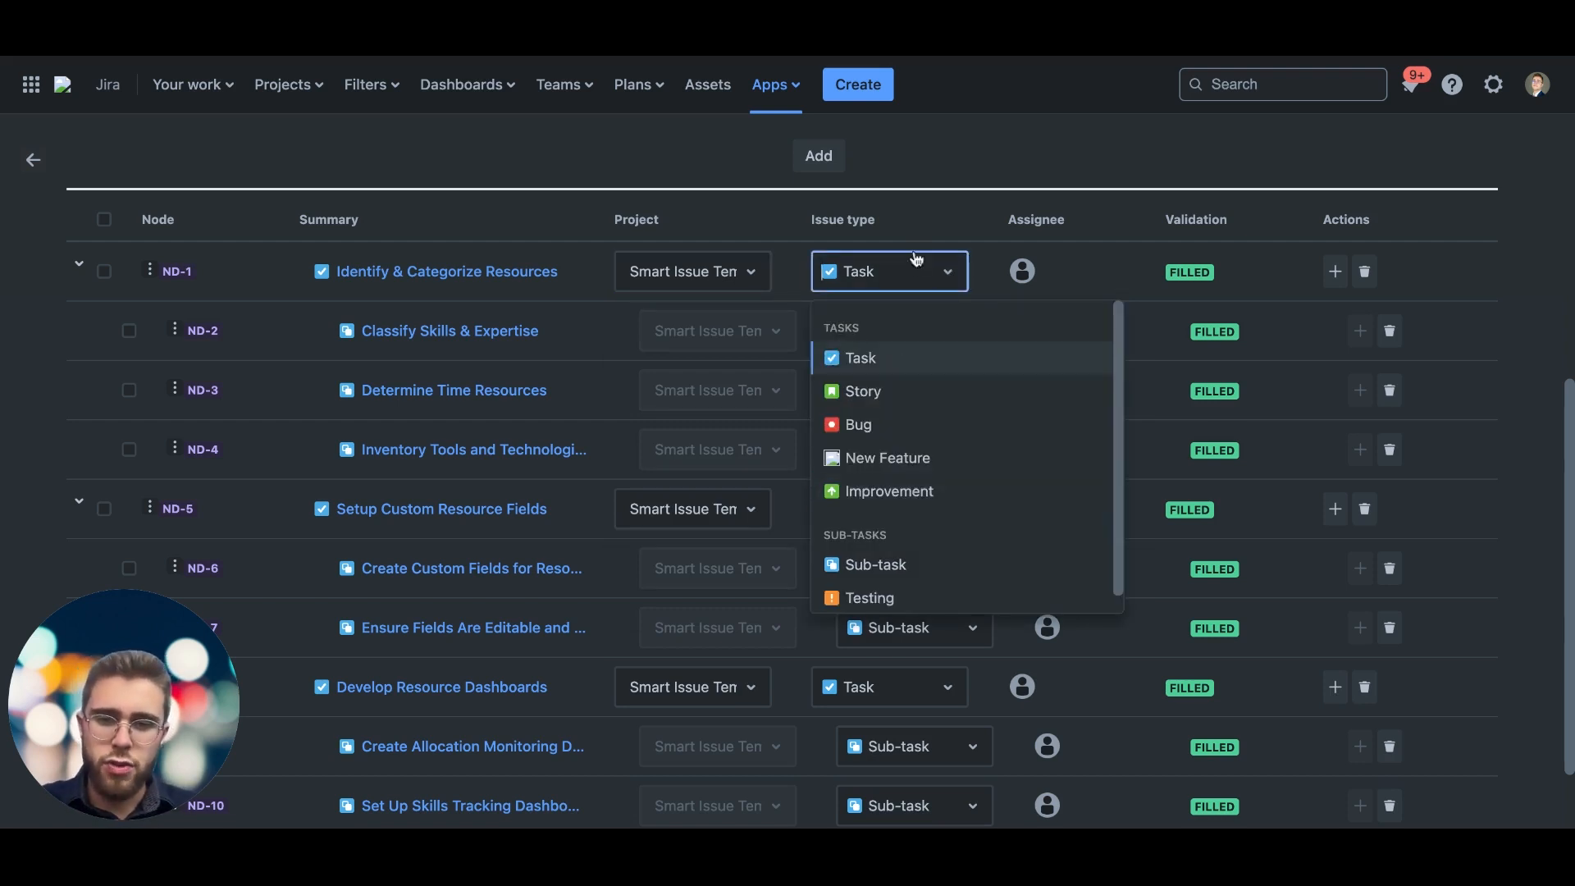
{"action": "left_click", "coordinate": [907, 271]}
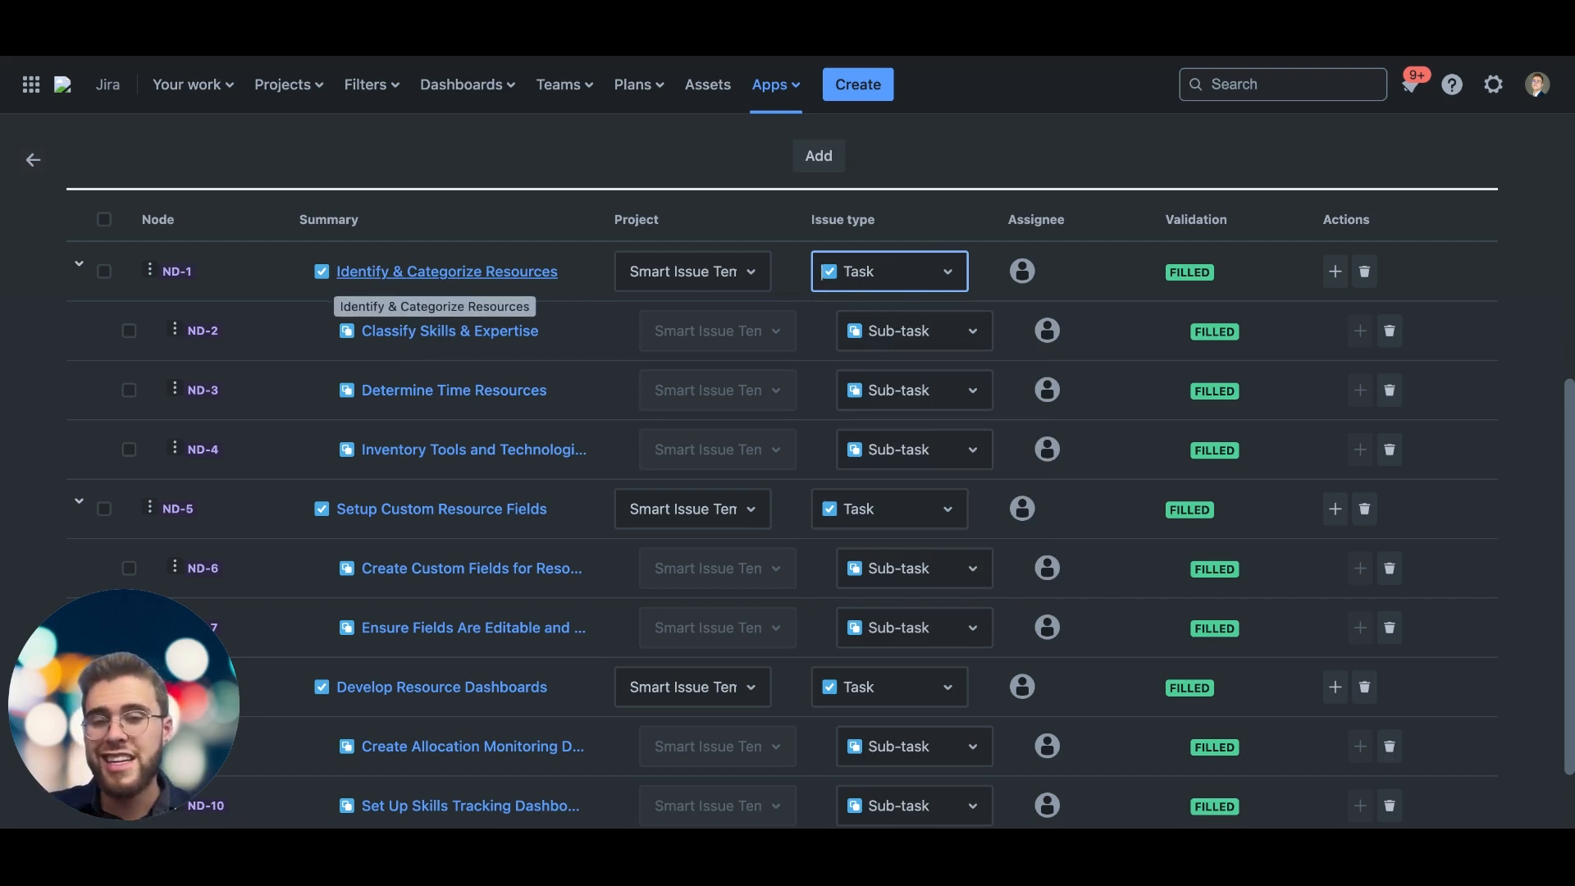
Step: Set the priority of the Identify & Categorize Resources node to Medium and update the node
{"action": "scroll", "coordinate": [210, 257], "scroll_direction": "up", "scroll_amount": 5}
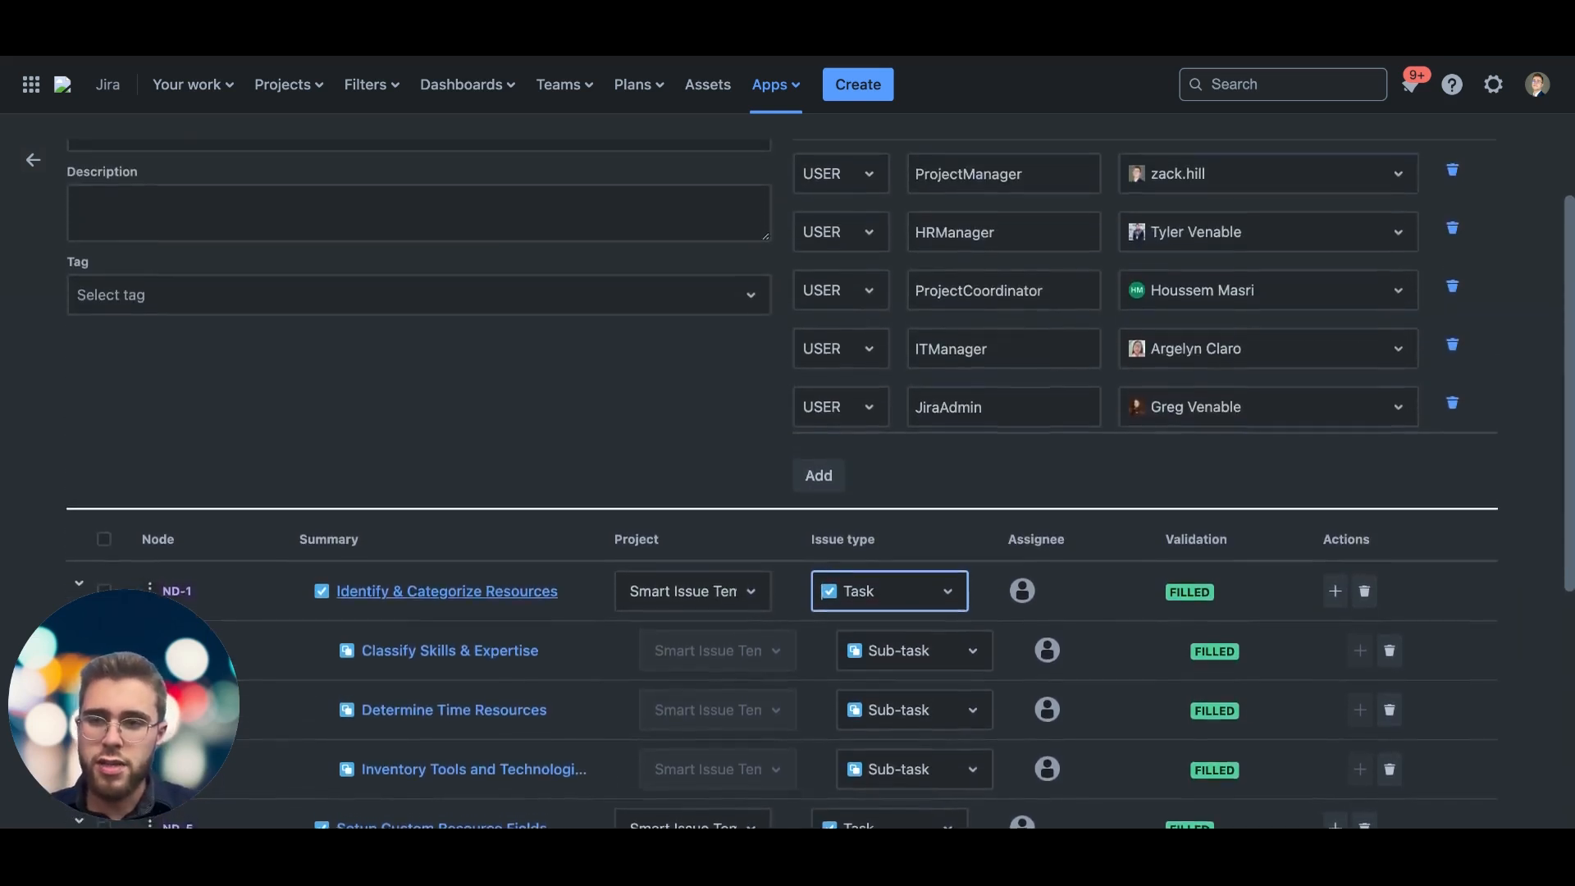
{"action": "scroll", "coordinate": [326, 414], "scroll_direction": "down", "scroll_amount": 3}
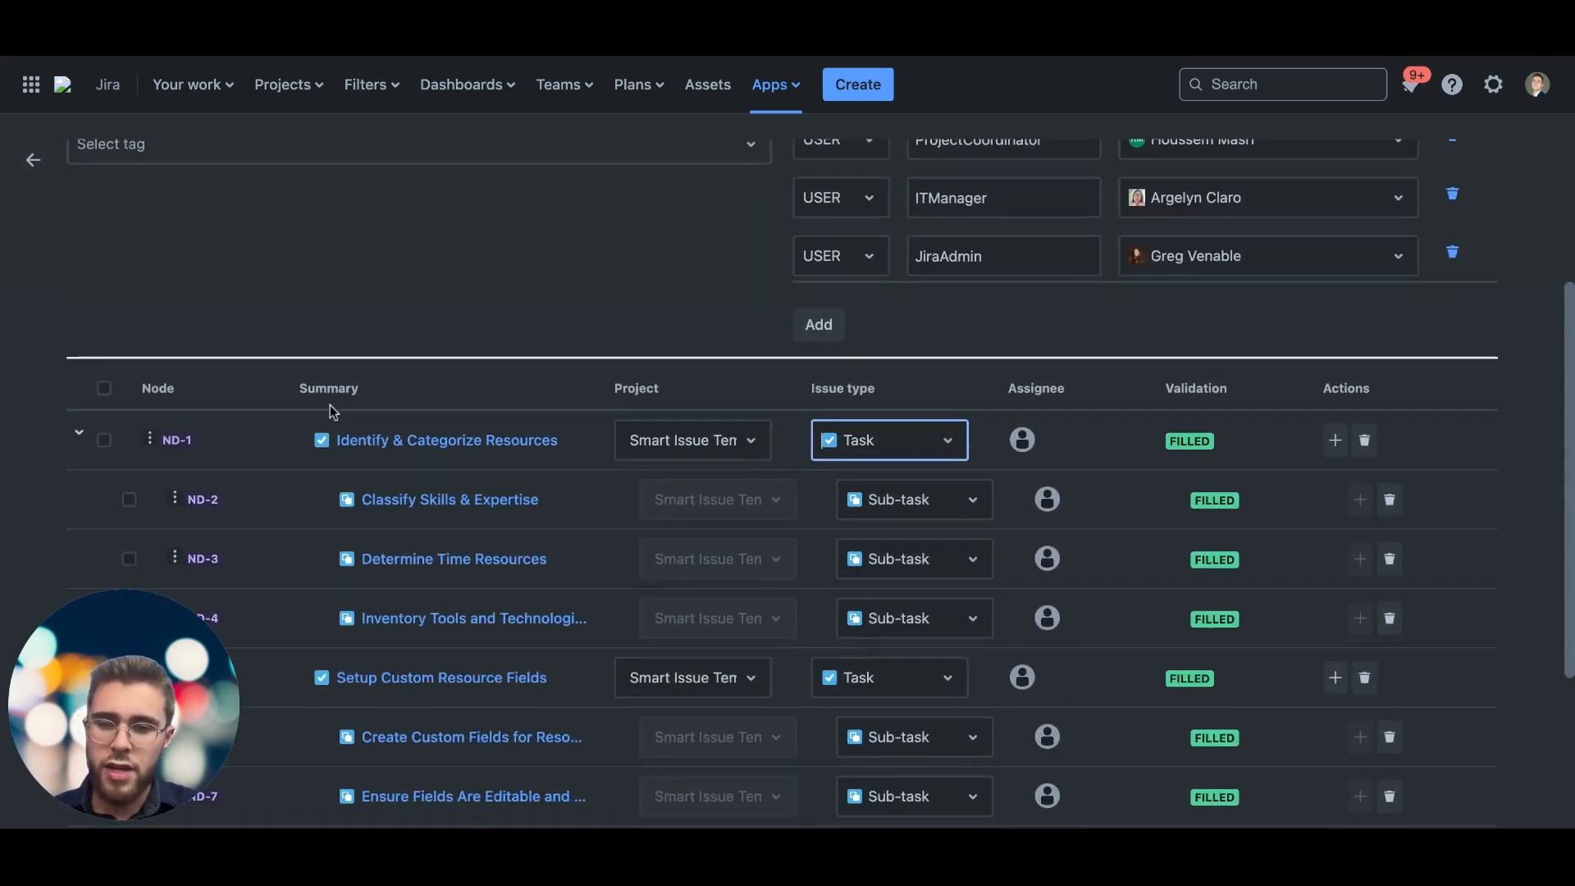
{"action": "left_click", "coordinate": [402, 441]}
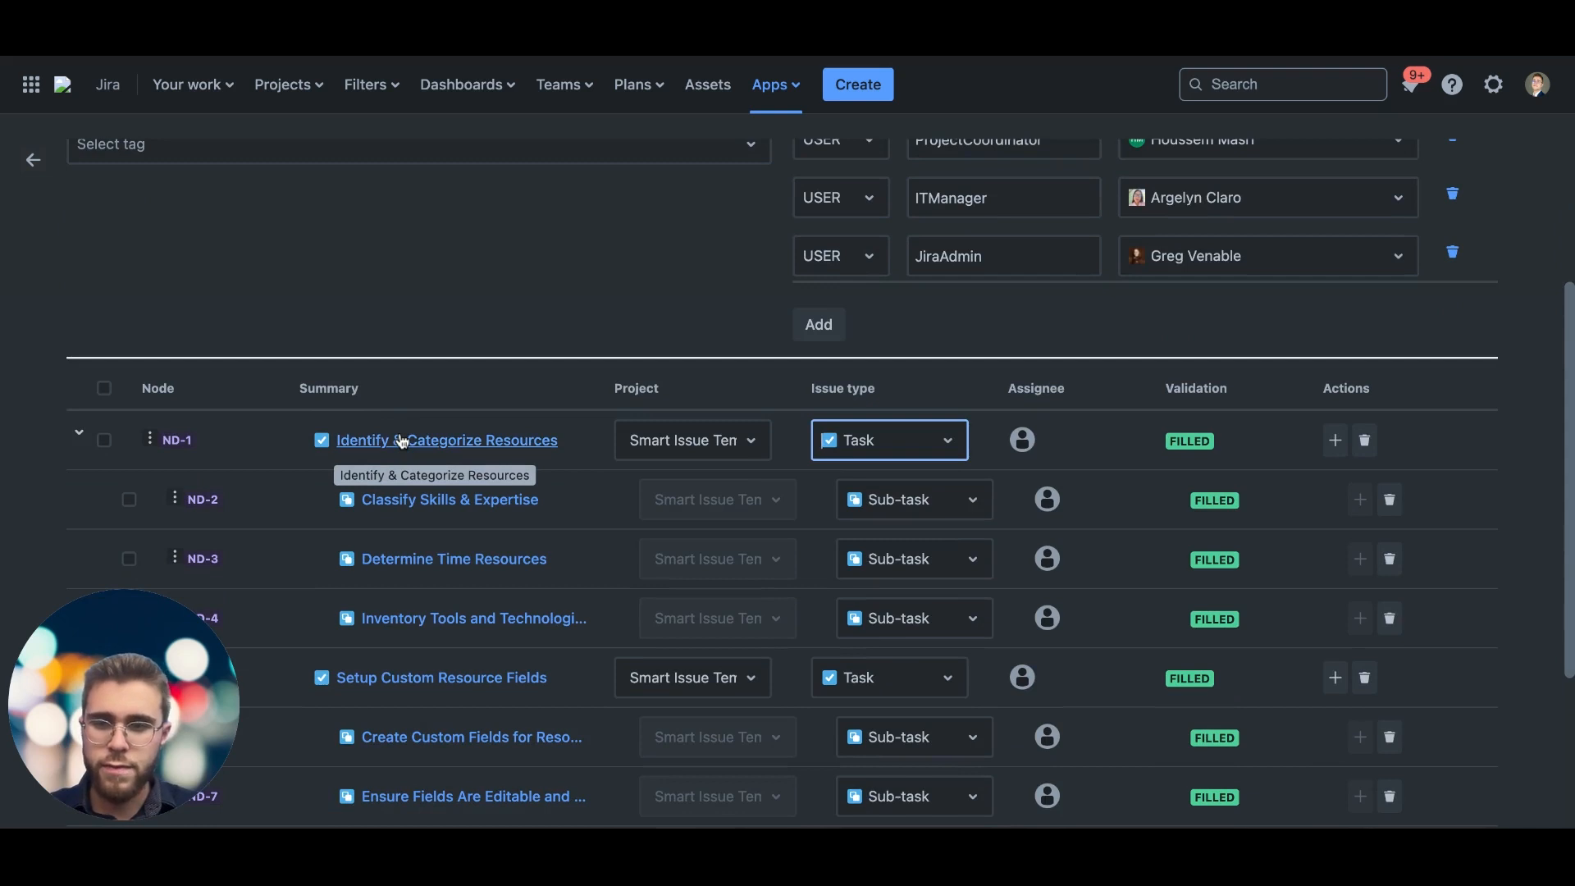
{"action": "scroll", "coordinate": [558, 525], "scroll_direction": "down", "scroll_amount": 1}
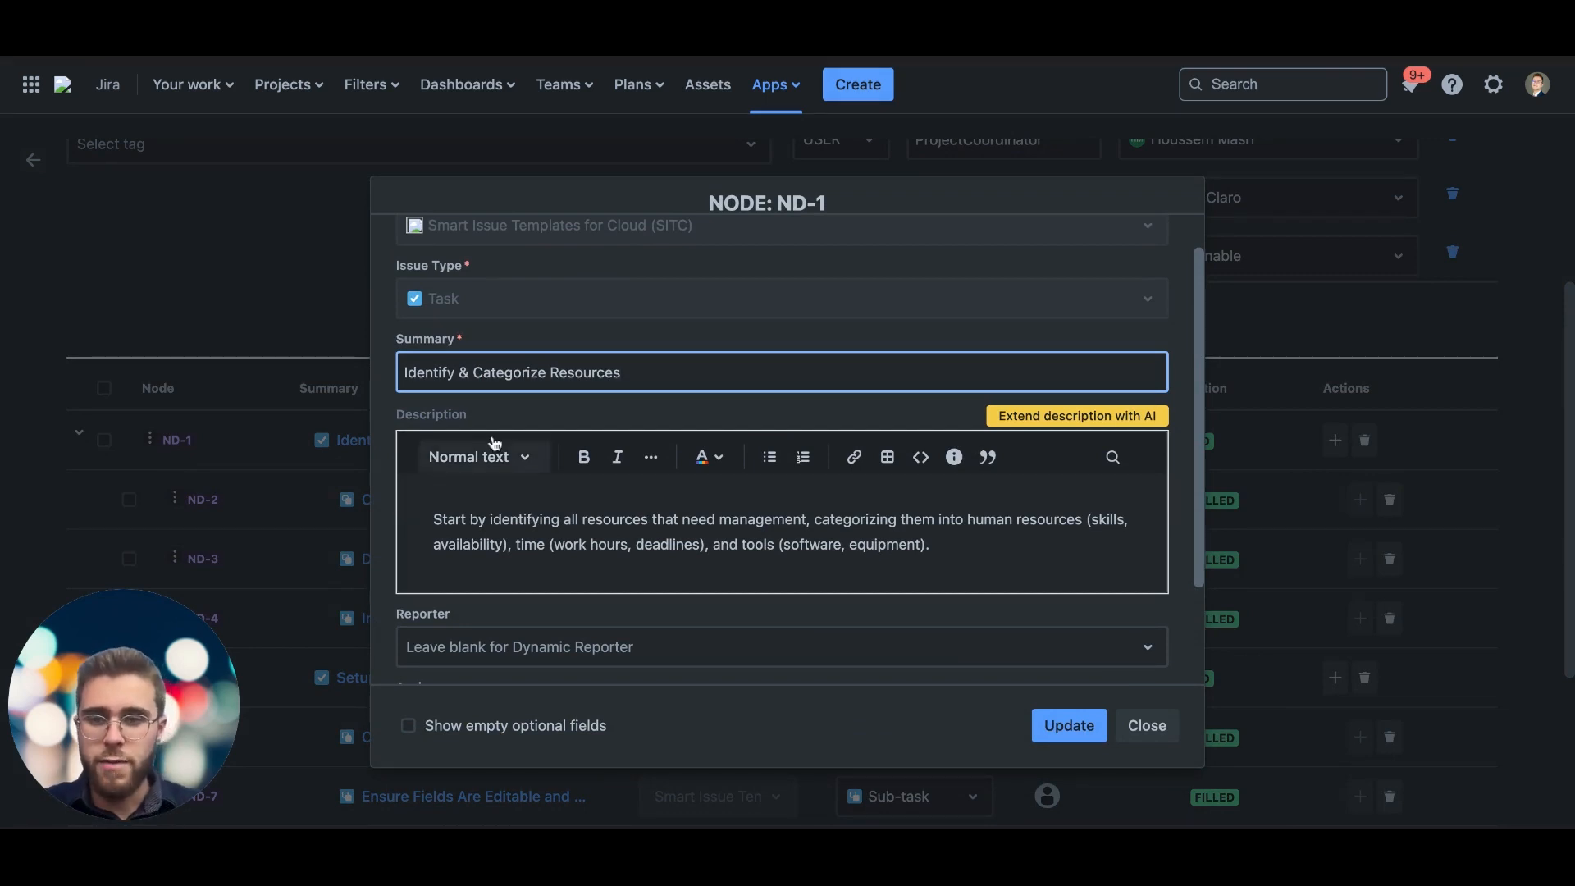
{"action": "scroll", "coordinate": [500, 493], "scroll_direction": "down", "scroll_amount": 2}
{"action": "scroll", "coordinate": [500, 494], "scroll_direction": "down", "scroll_amount": 3}
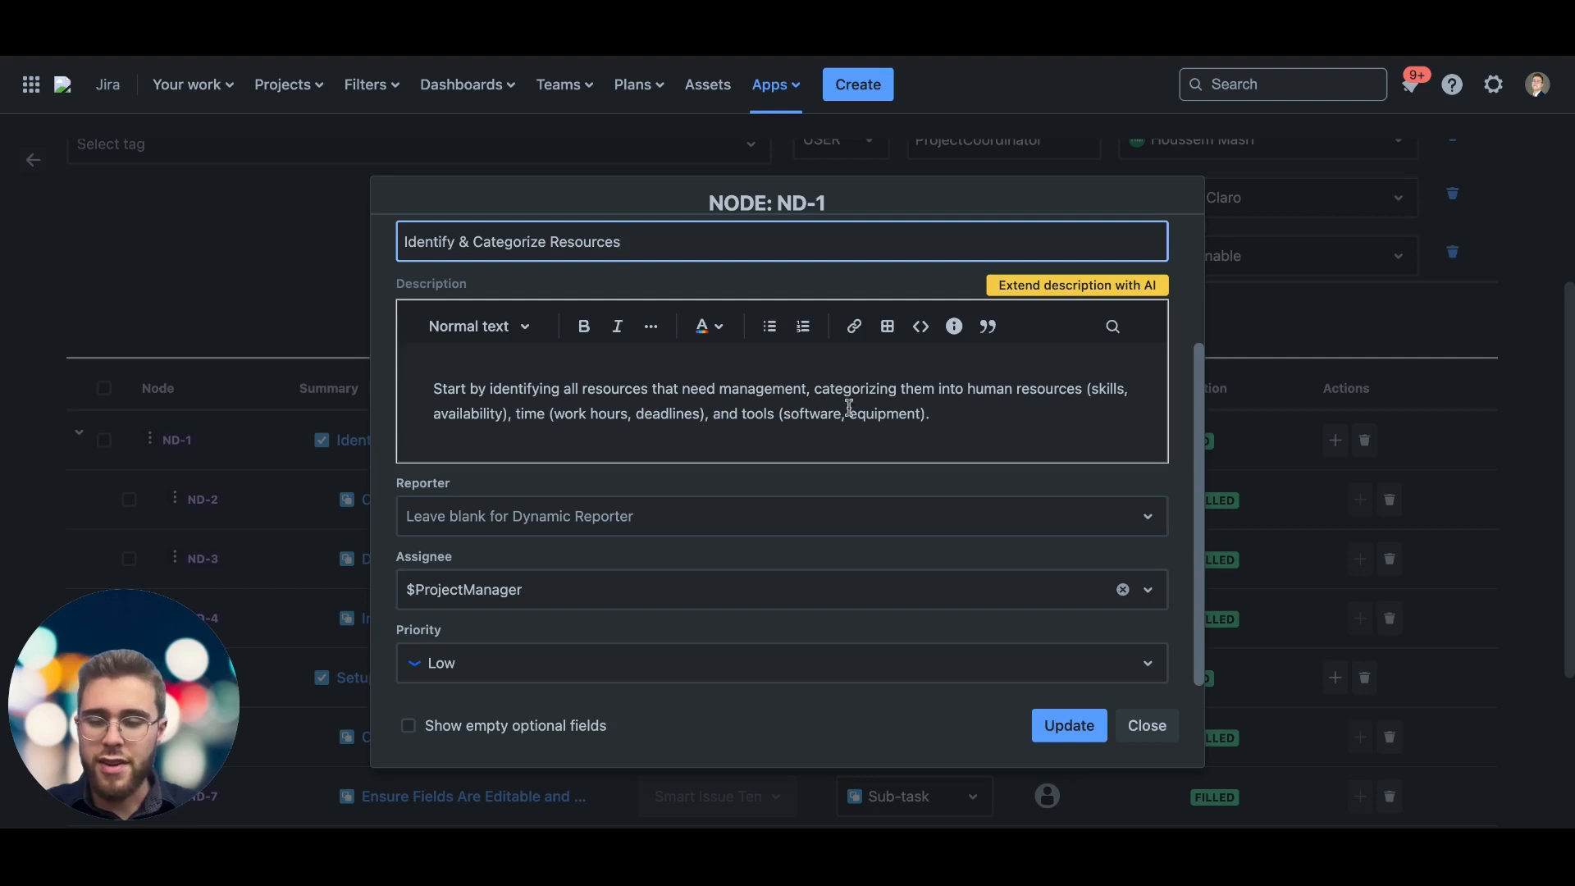
{"action": "scroll", "coordinate": [803, 467], "scroll_direction": "down", "scroll_amount": 1}
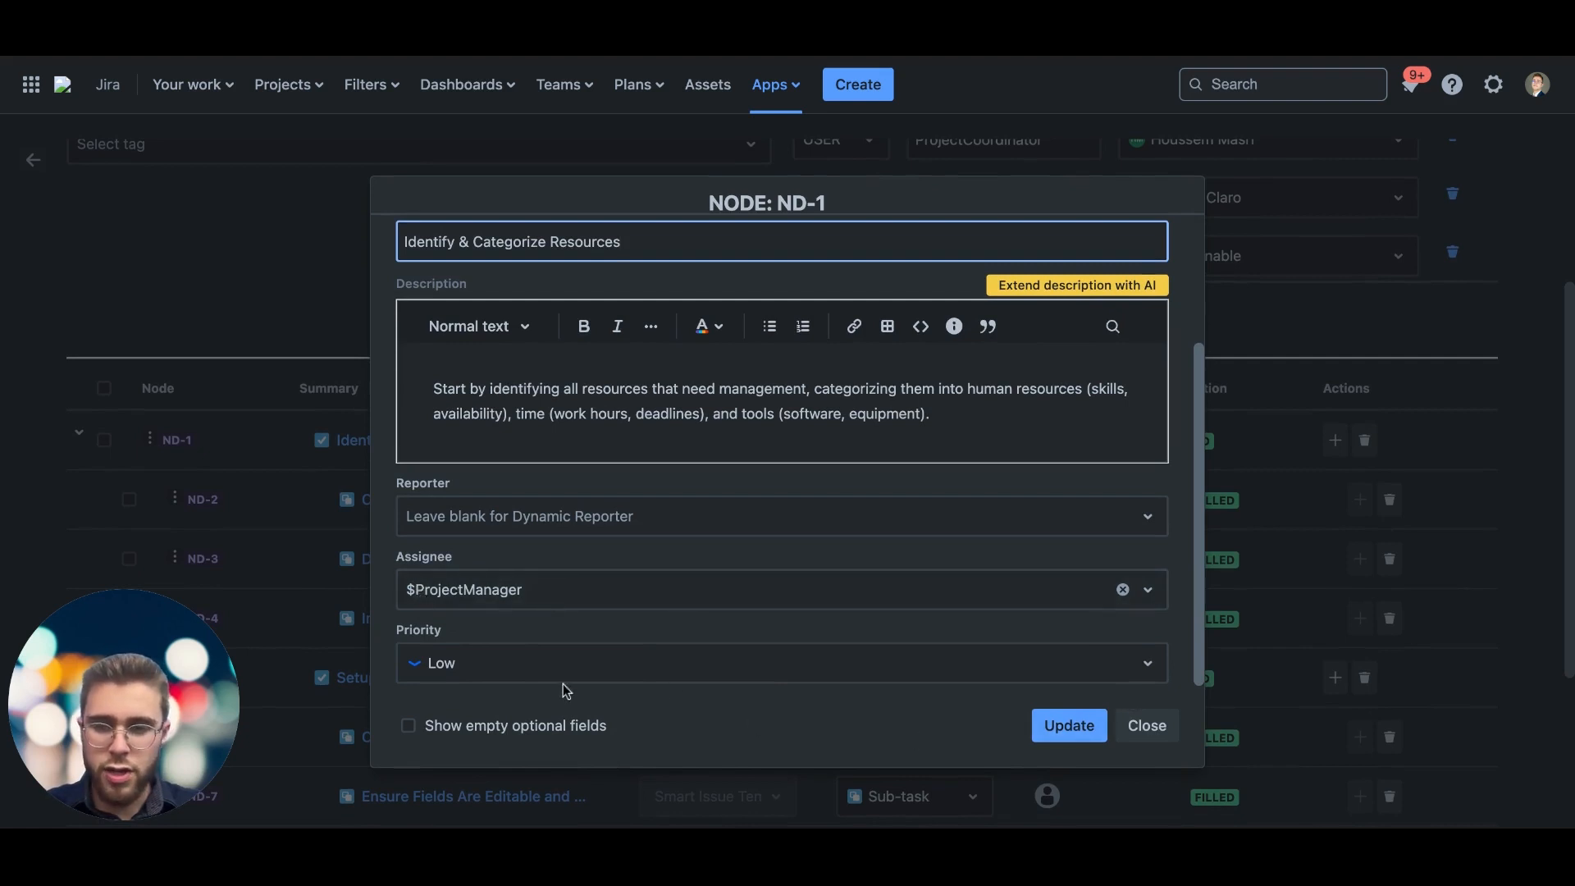
{"action": "left_click", "coordinate": [512, 673]}
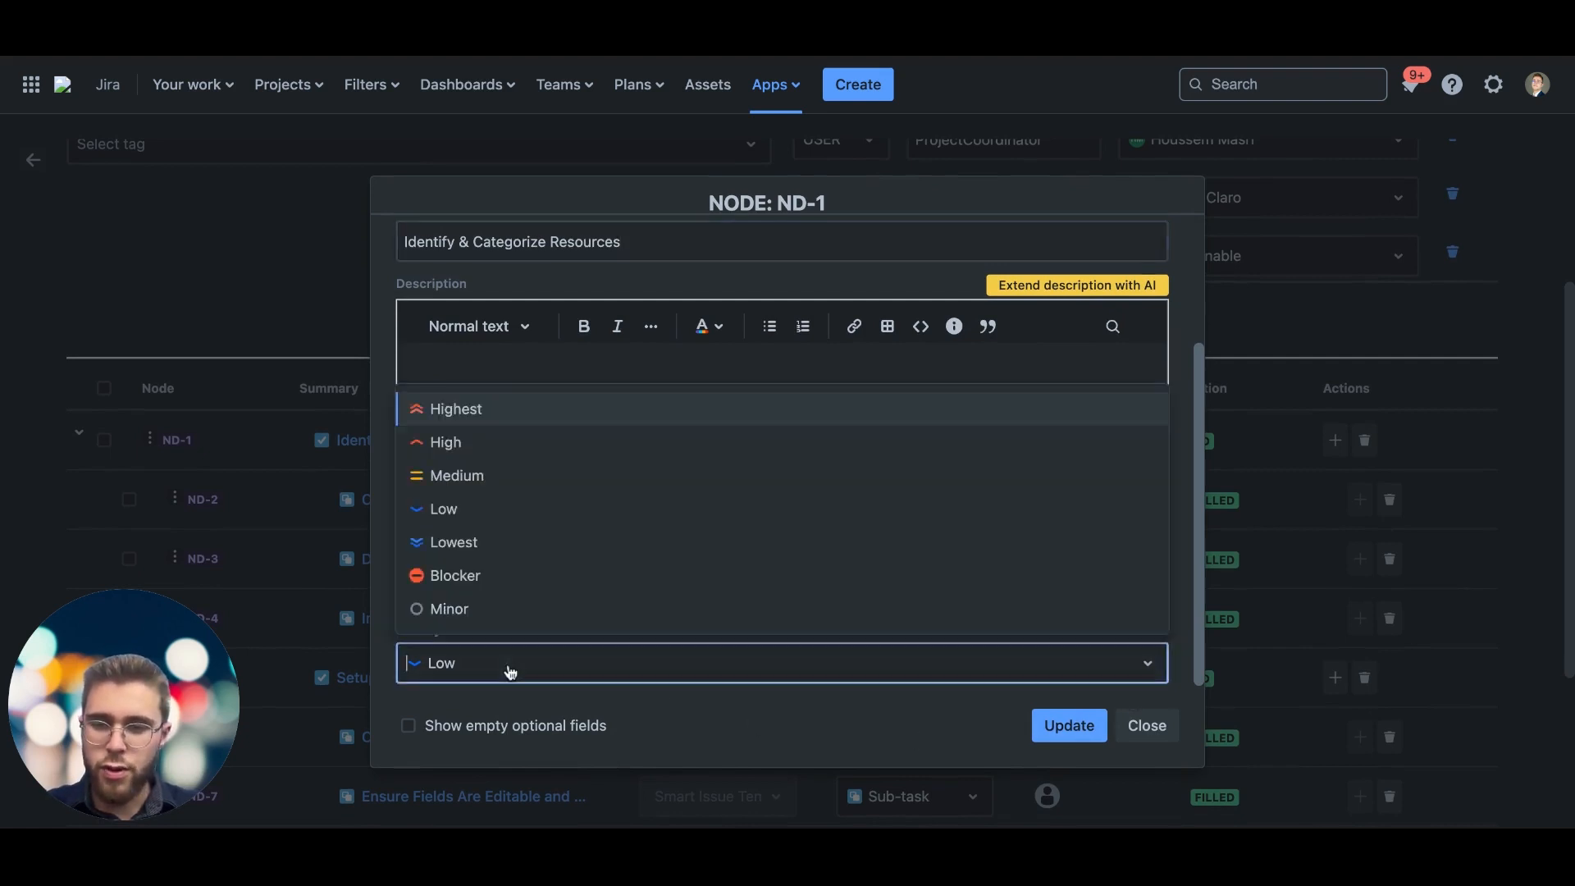
{"action": "left_click", "coordinate": [509, 478]}
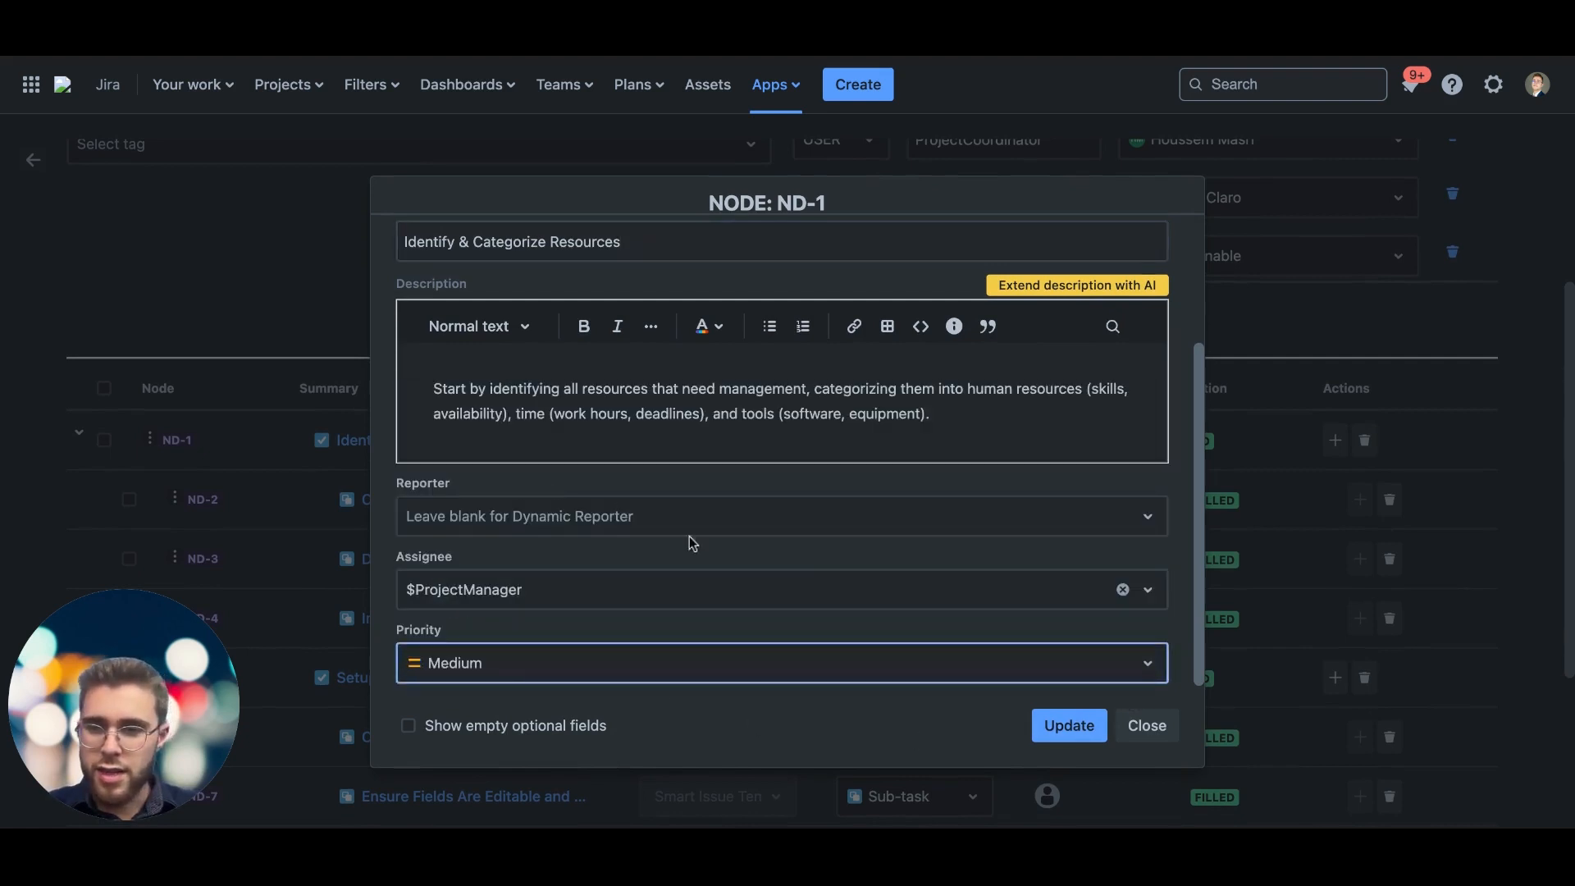
{"action": "left_click", "coordinate": [1070, 727]}
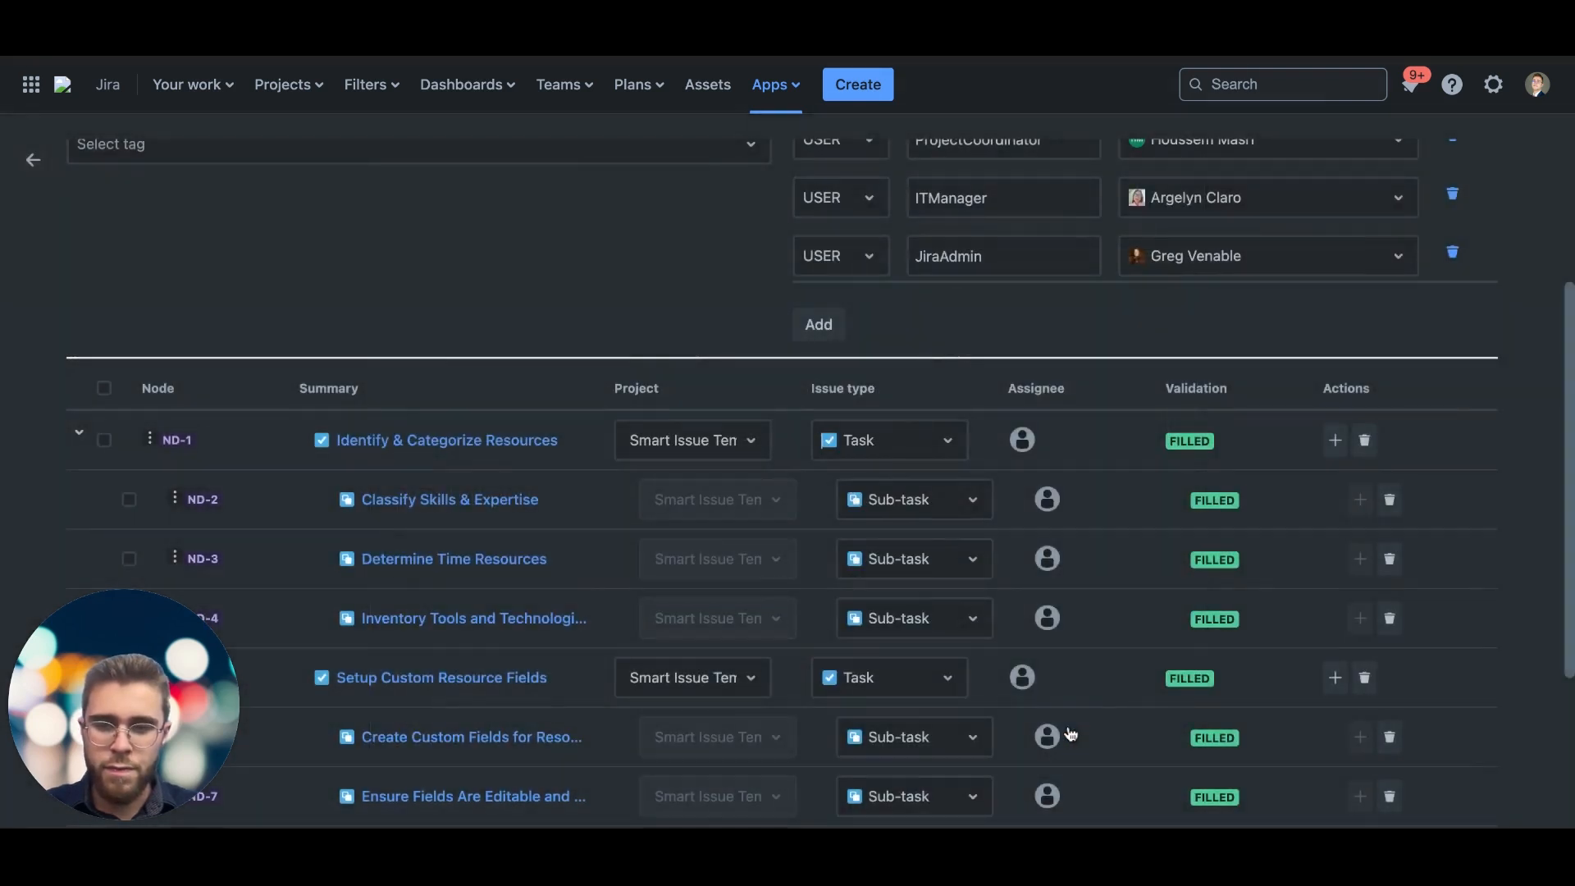
Step: Examine which variables are assigned to the nodes and compare them with the default users in the hierarchy's variables
{"action": "scroll", "coordinate": [977, 605], "scroll_direction": "up", "scroll_amount": 3}
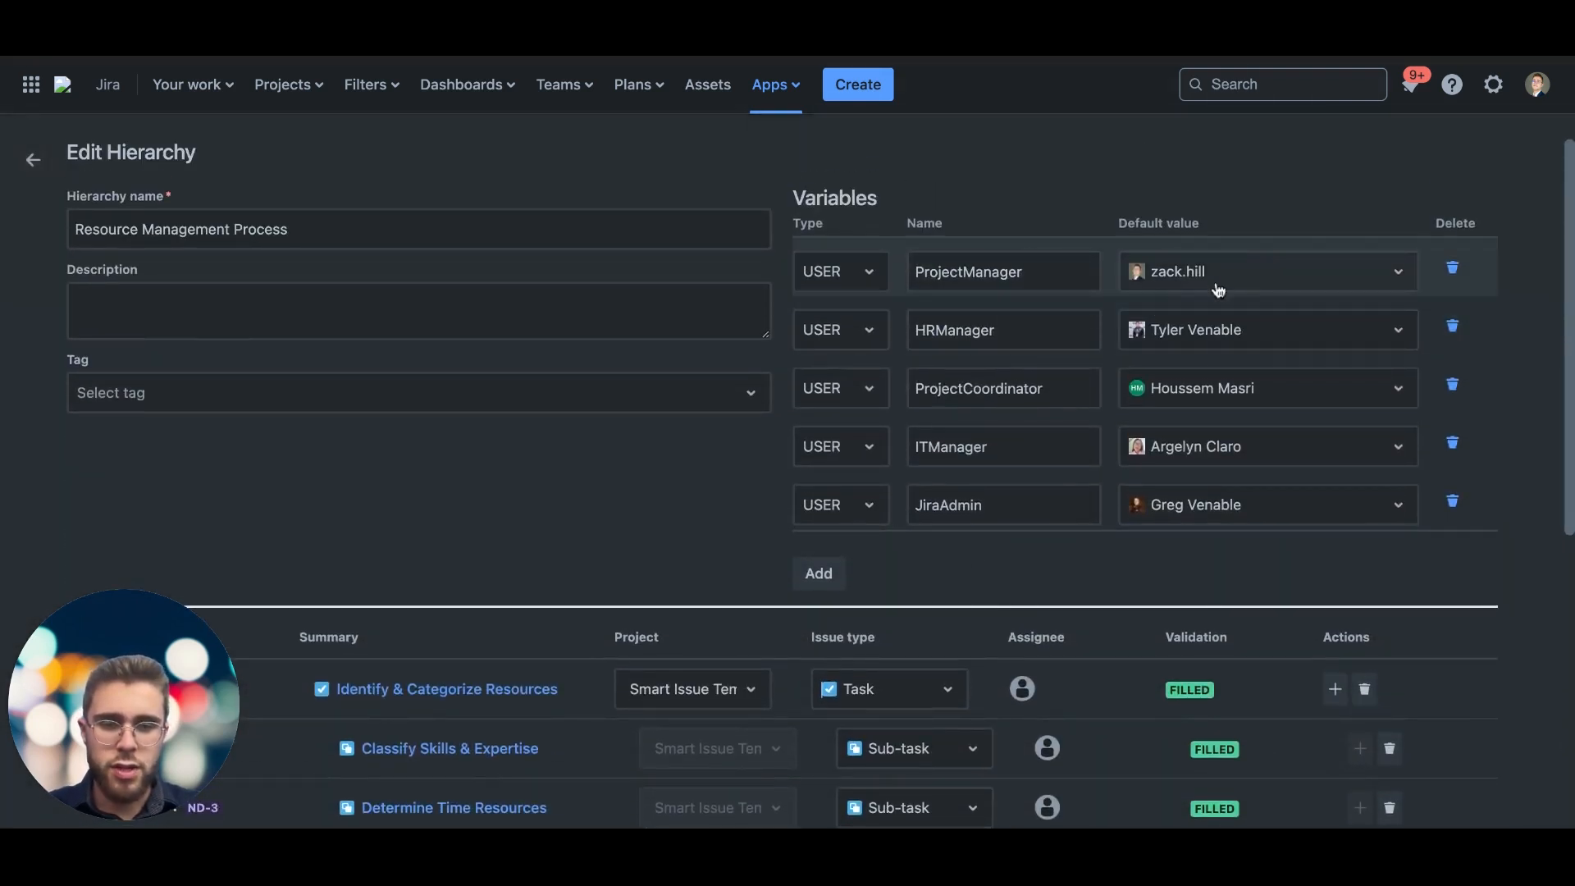
{"action": "scroll", "coordinate": [995, 472], "scroll_direction": "down", "scroll_amount": 3}
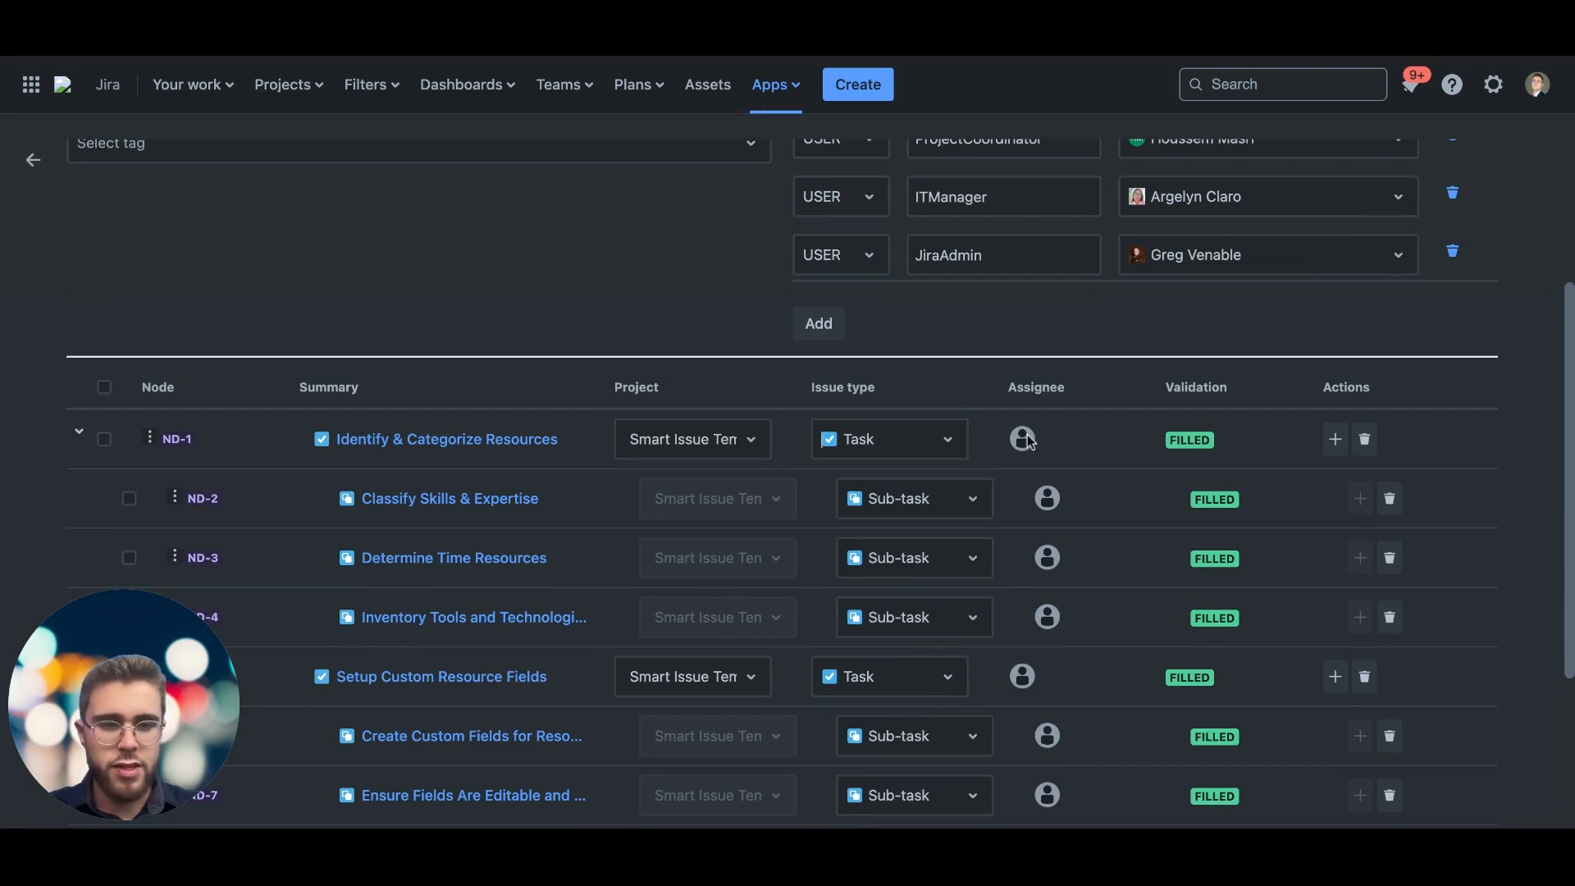
{"action": "mouse_move", "coordinate": [1051, 515]}
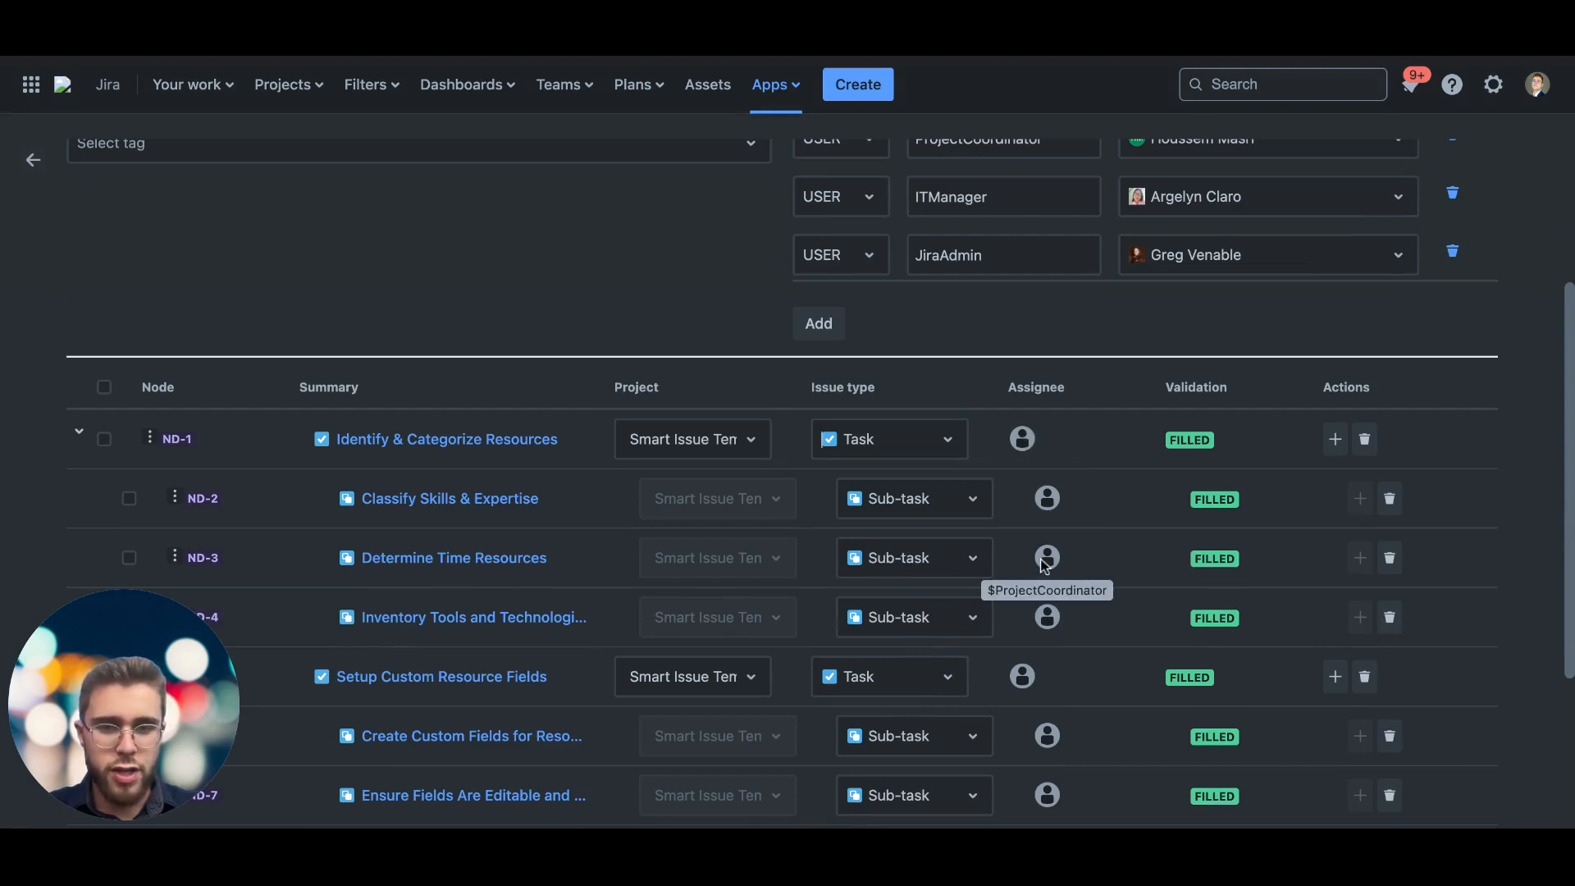
{"action": "mouse_move", "coordinate": [1042, 617]}
{"action": "scroll", "coordinate": [1040, 614], "scroll_direction": "up", "scroll_amount": 3}
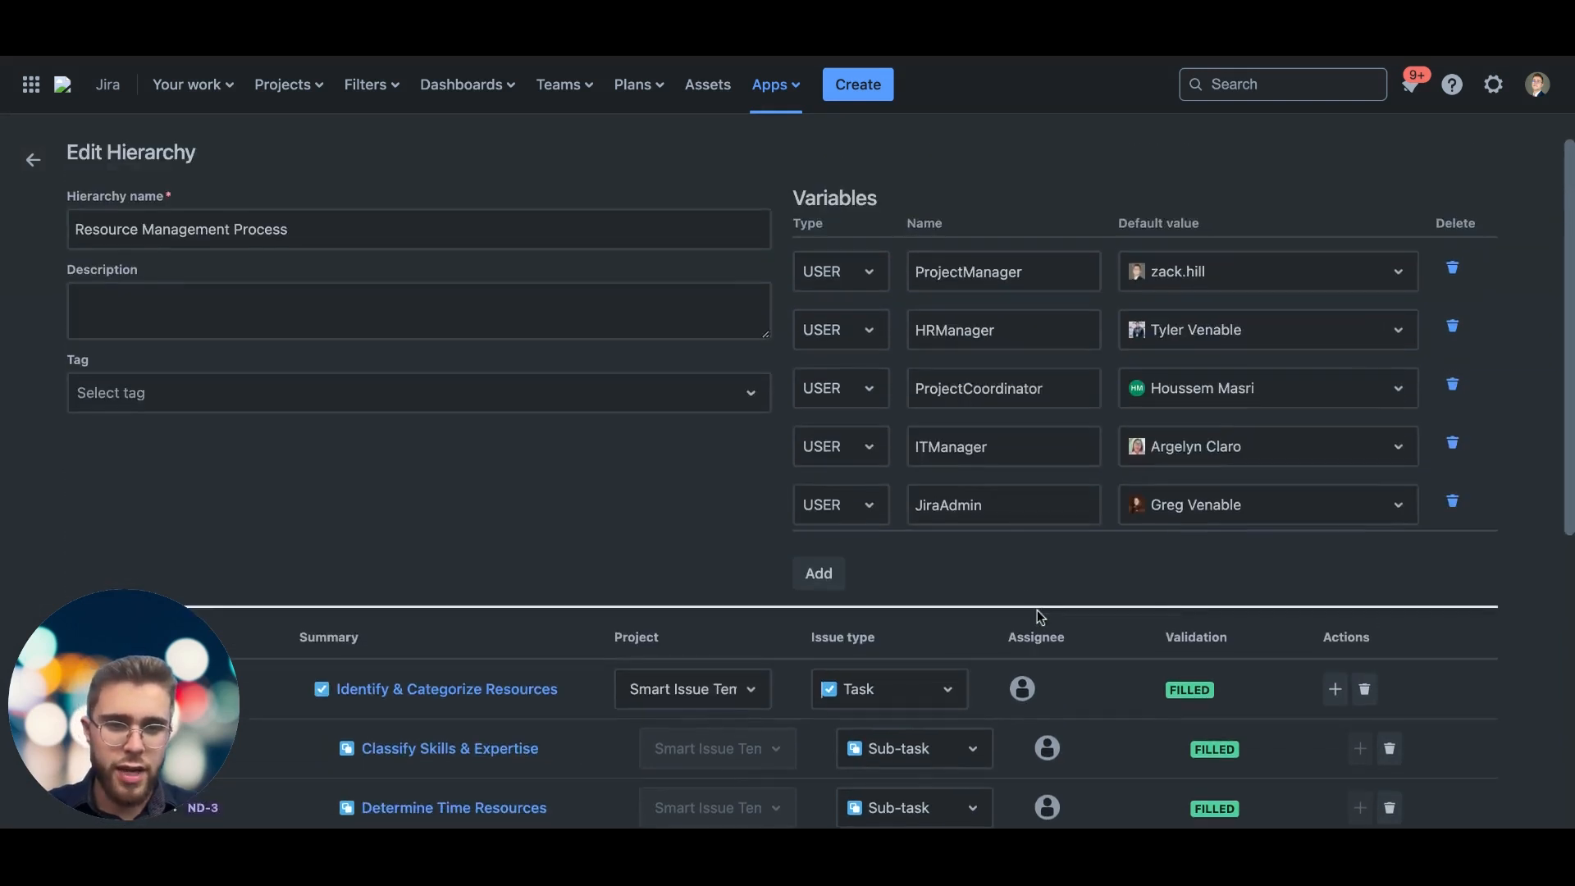
{"action": "scroll", "coordinate": [1002, 535], "scroll_direction": "down", "scroll_amount": 3}
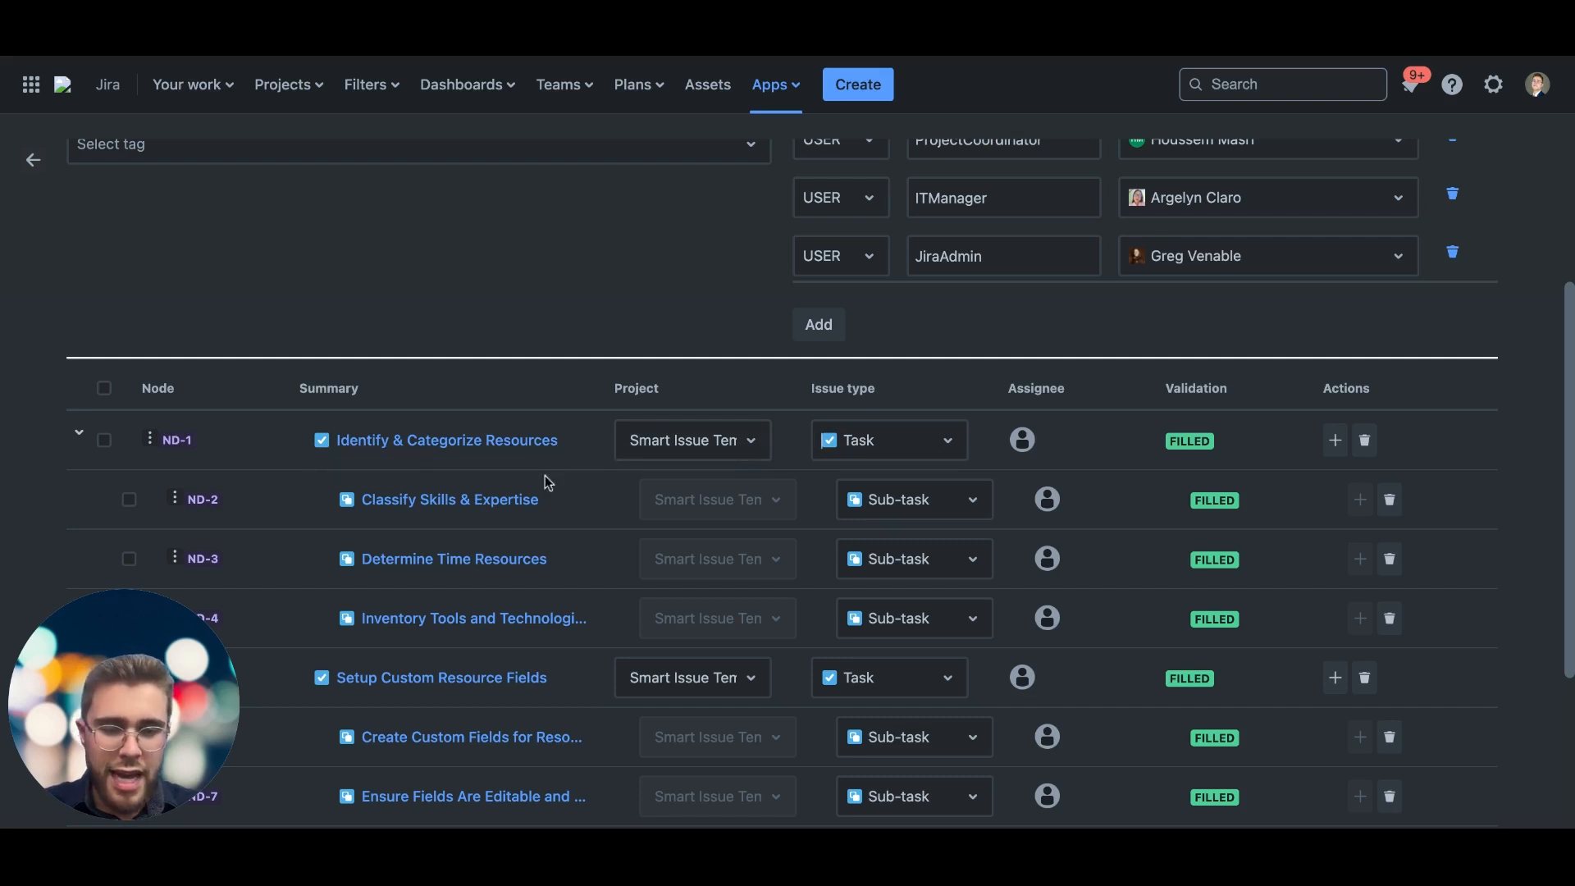
{"action": "scroll", "coordinate": [548, 480], "scroll_direction": "down", "scroll_amount": 3}
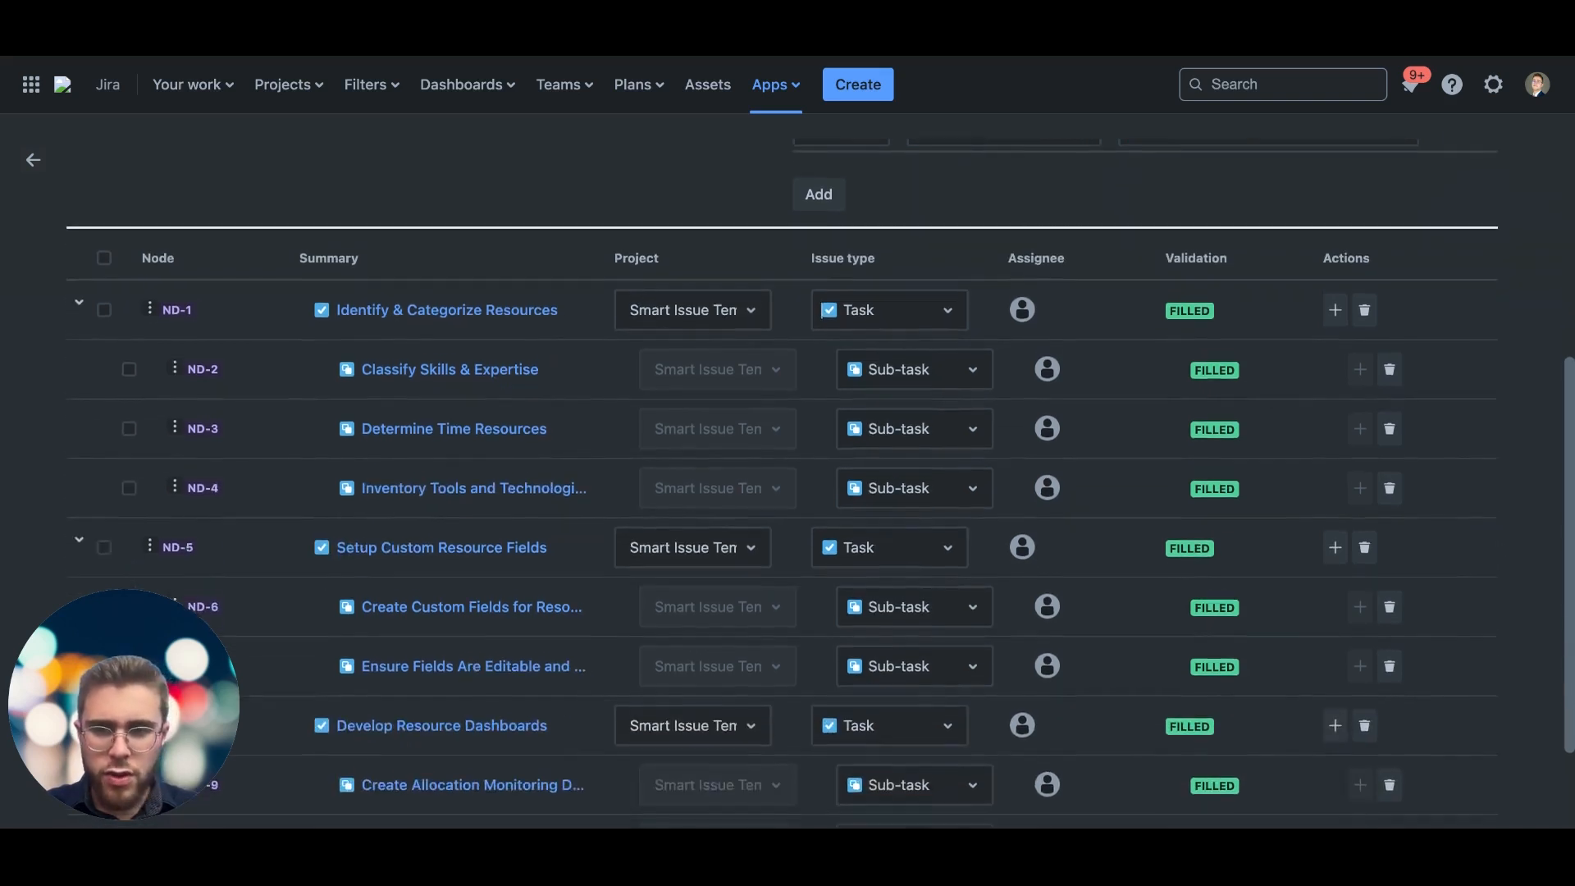
{"action": "scroll", "coordinate": [502, 478], "scroll_direction": "up", "scroll_amount": 1}
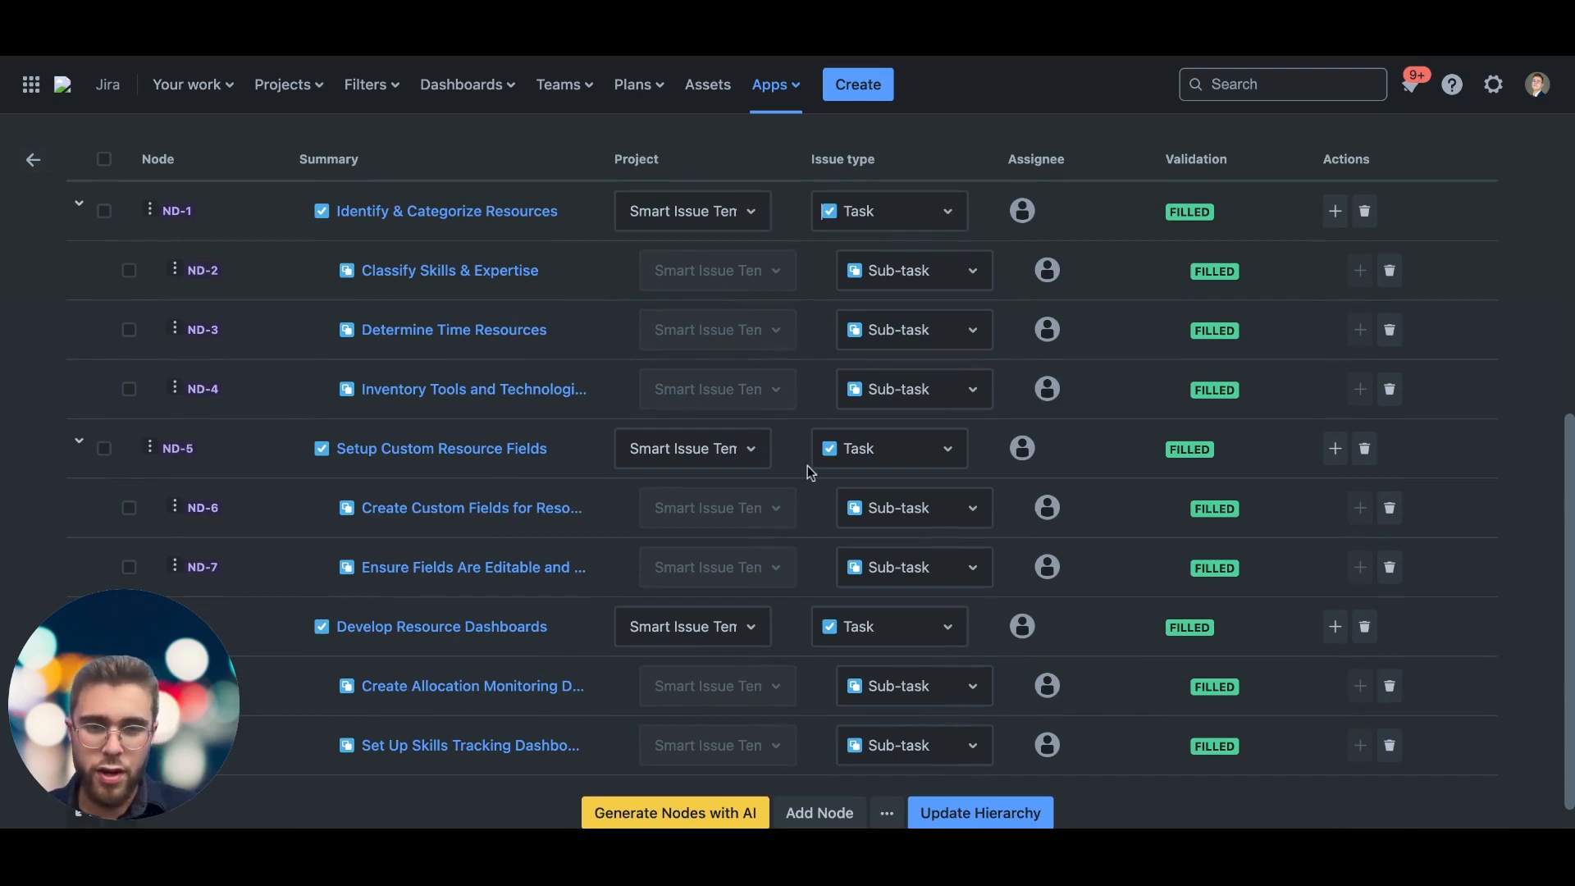
Step: Set the Setup Custom Resource Fields node's project to Blog (BLG) and its issue type to Epic
{"action": "scroll", "coordinate": [823, 445], "scroll_direction": "up", "scroll_amount": 10}
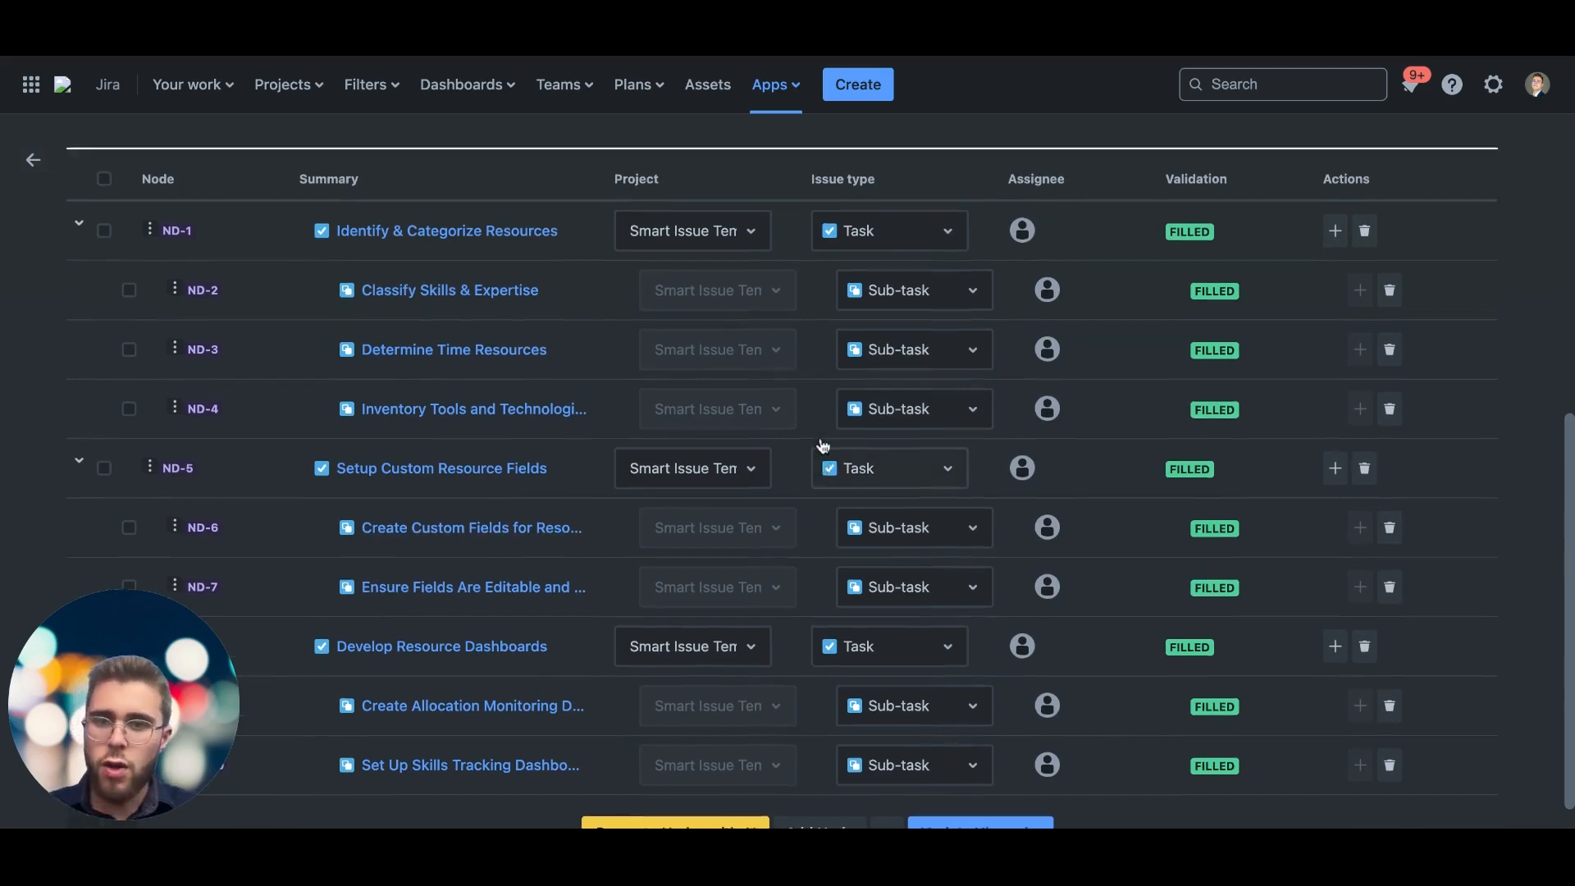
{"action": "scroll", "coordinate": [822, 178], "scroll_direction": "down", "scroll_amount": 11}
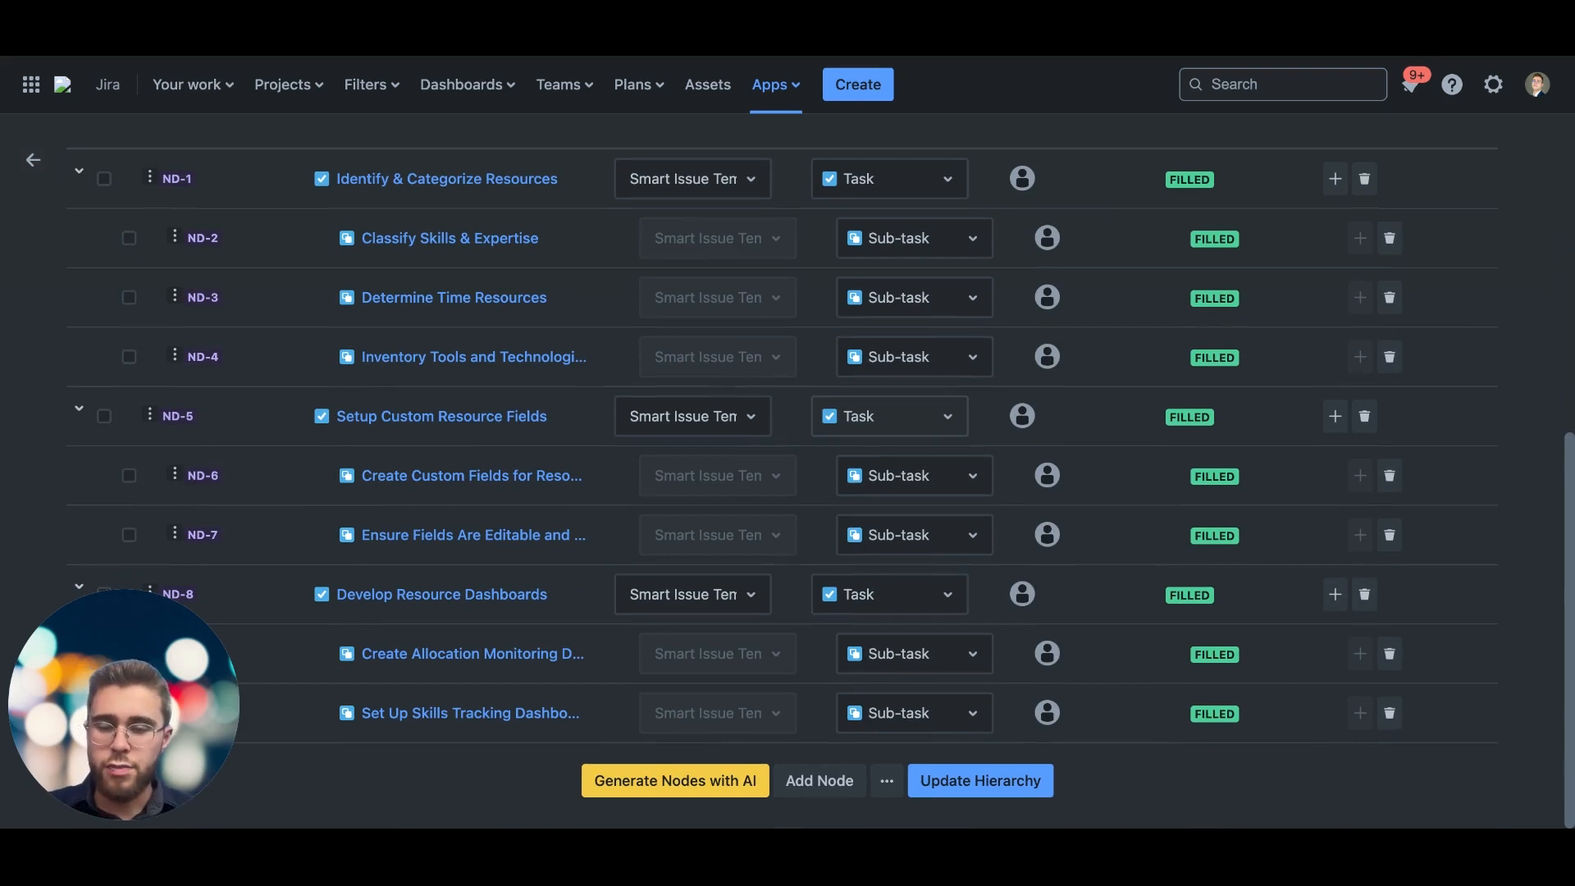
{"action": "scroll", "coordinate": [681, 468], "scroll_direction": "up", "scroll_amount": 1}
{"action": "left_click", "coordinate": [681, 468]}
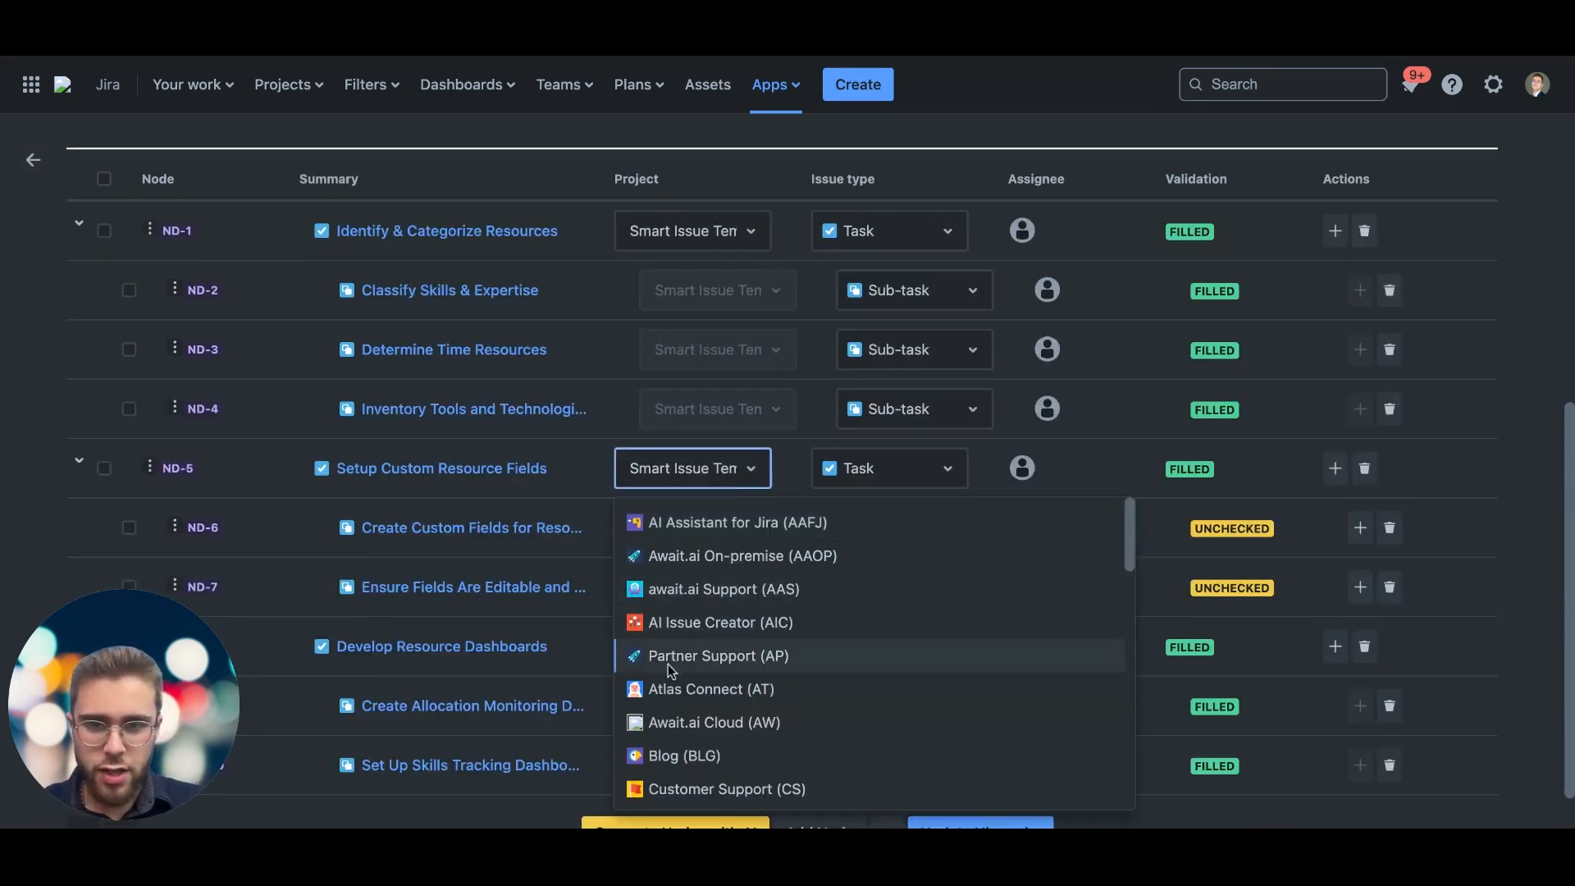
{"action": "left_click", "coordinate": [750, 481]}
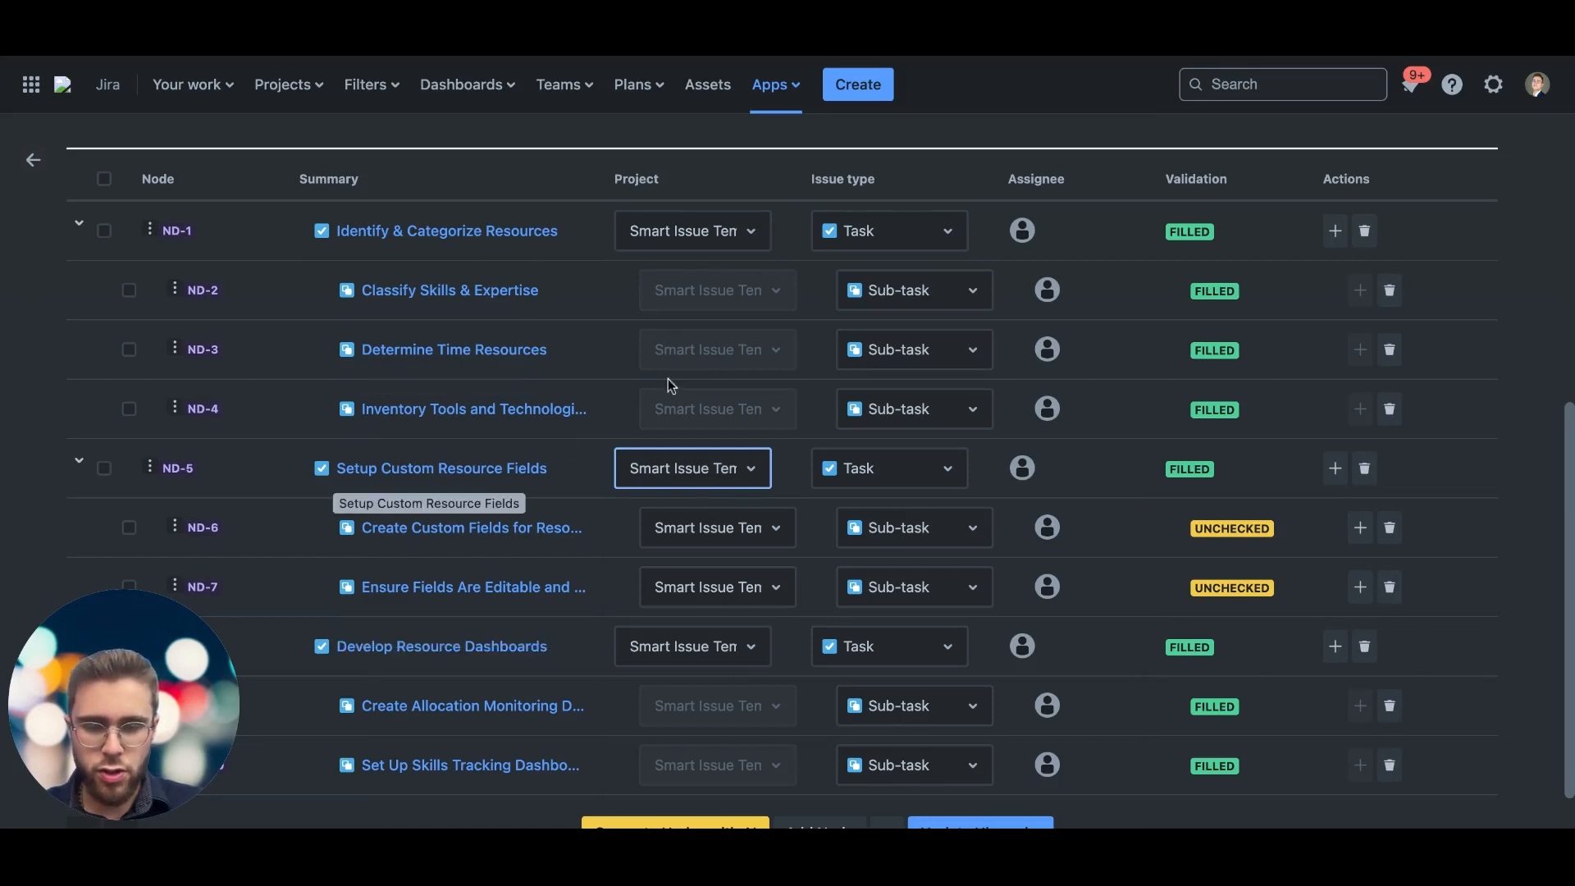
{"action": "left_click", "coordinate": [671, 463]}
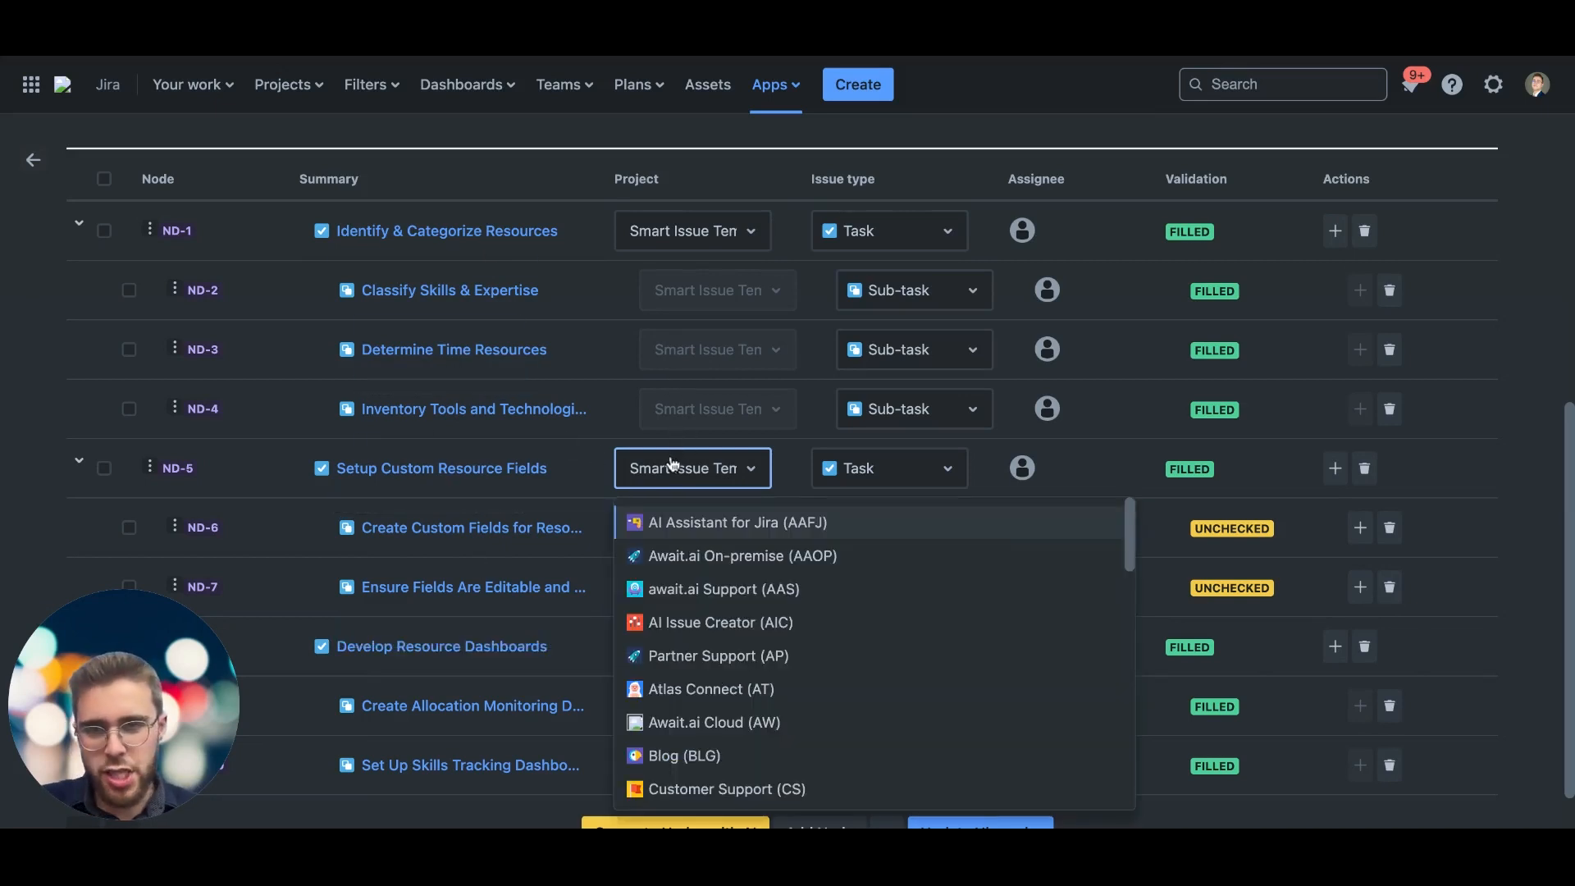
{"action": "left_click", "coordinate": [698, 756]}
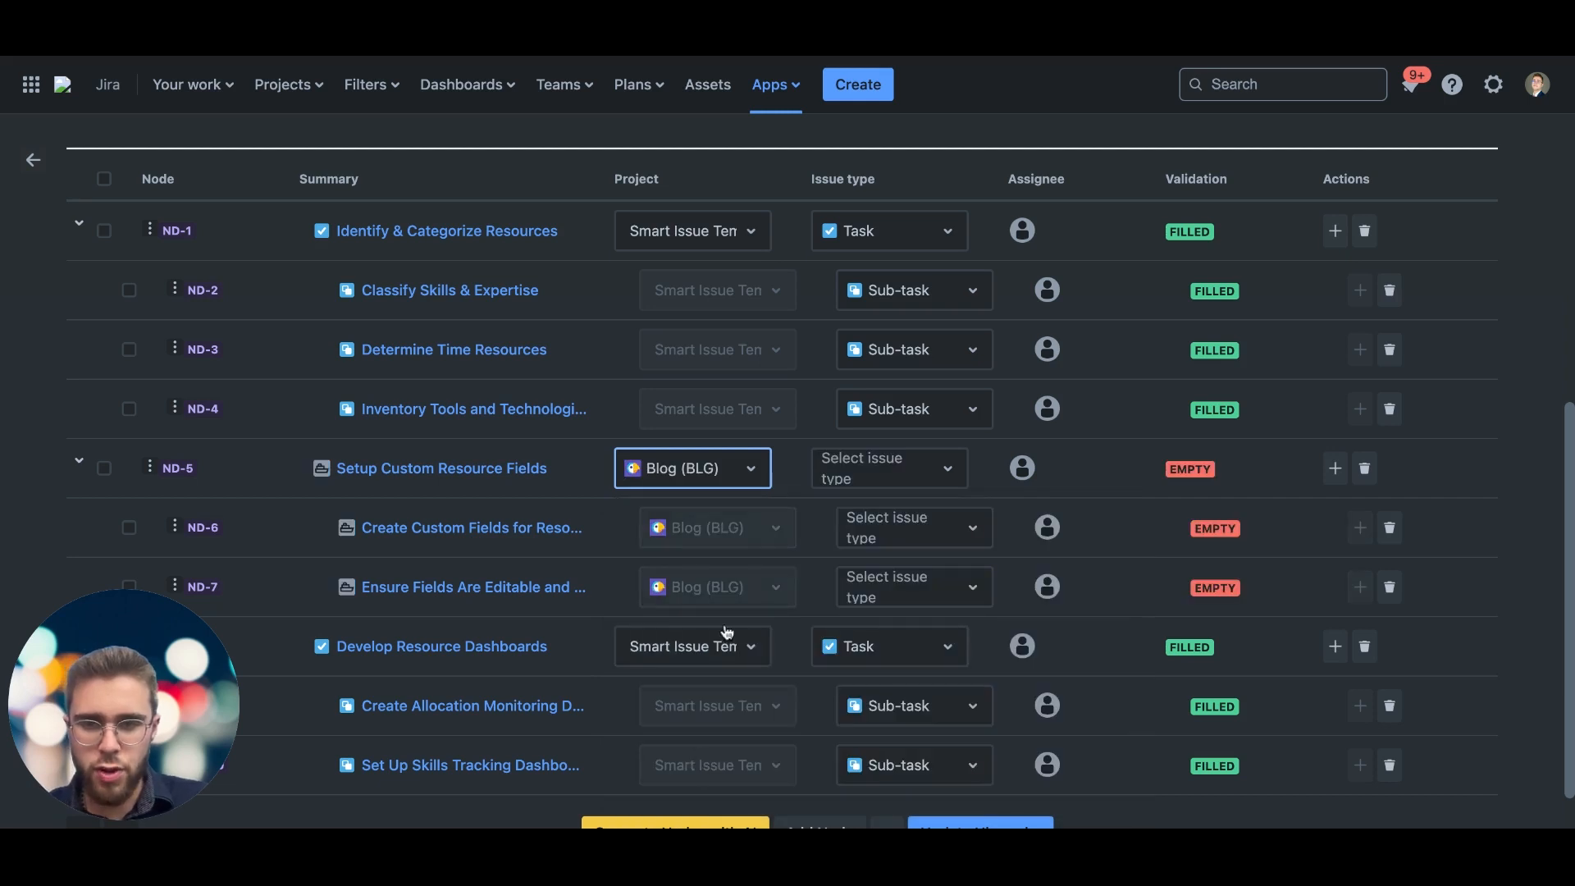
{"action": "left_click", "coordinate": [862, 482]}
{"action": "left_click", "coordinate": [845, 557]}
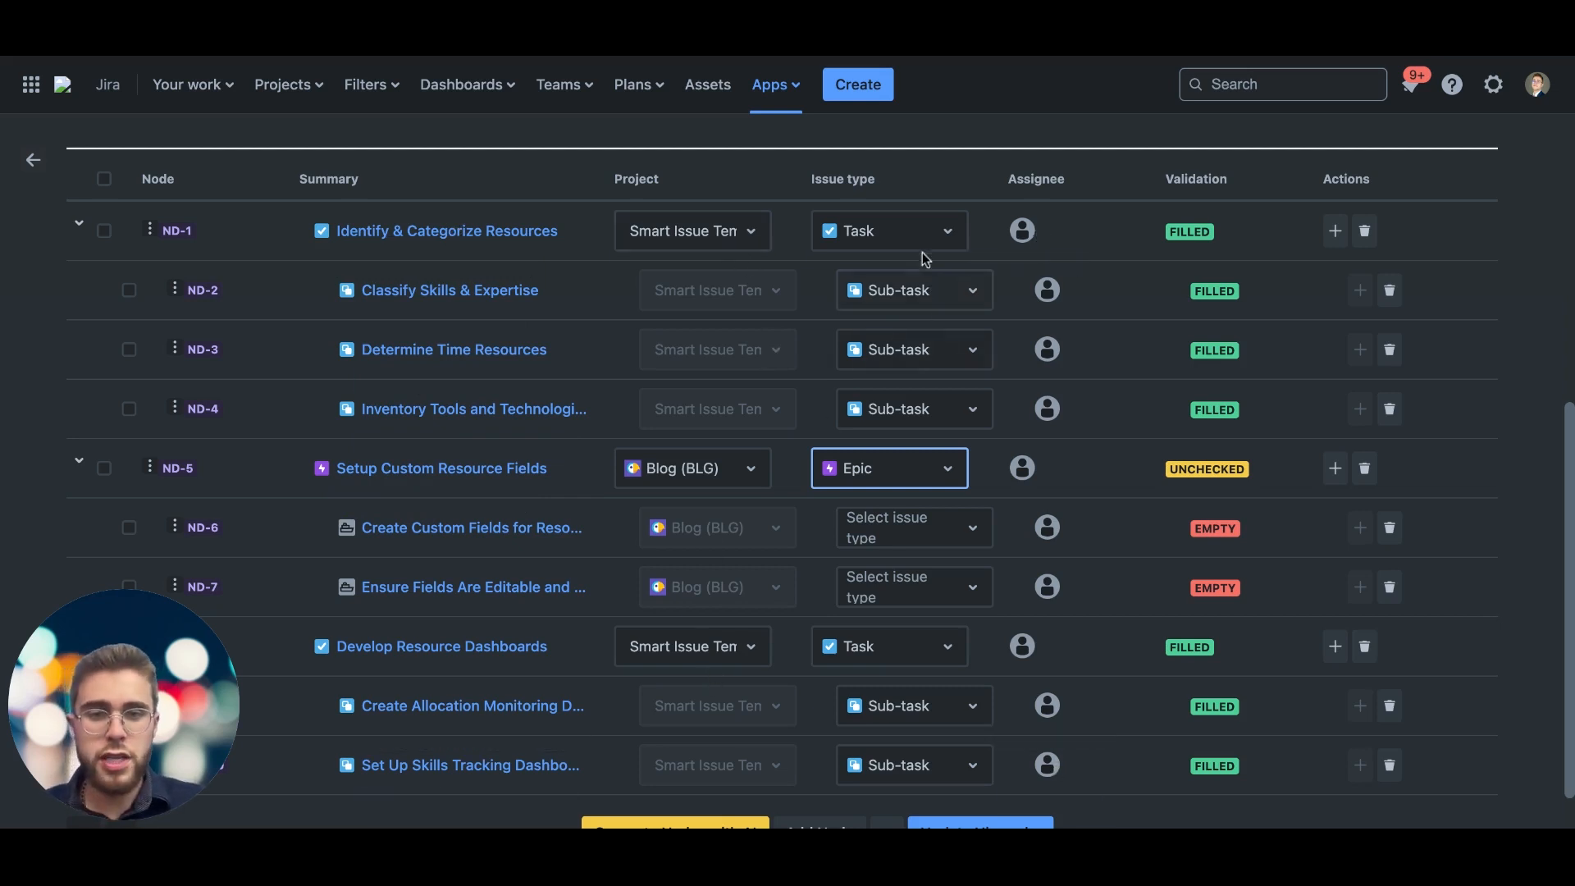
Step: Look at the AI Nodes Generator's description form and close it without generating nodes
{"action": "scroll", "coordinate": [800, 659], "scroll_direction": "up", "scroll_amount": 3}
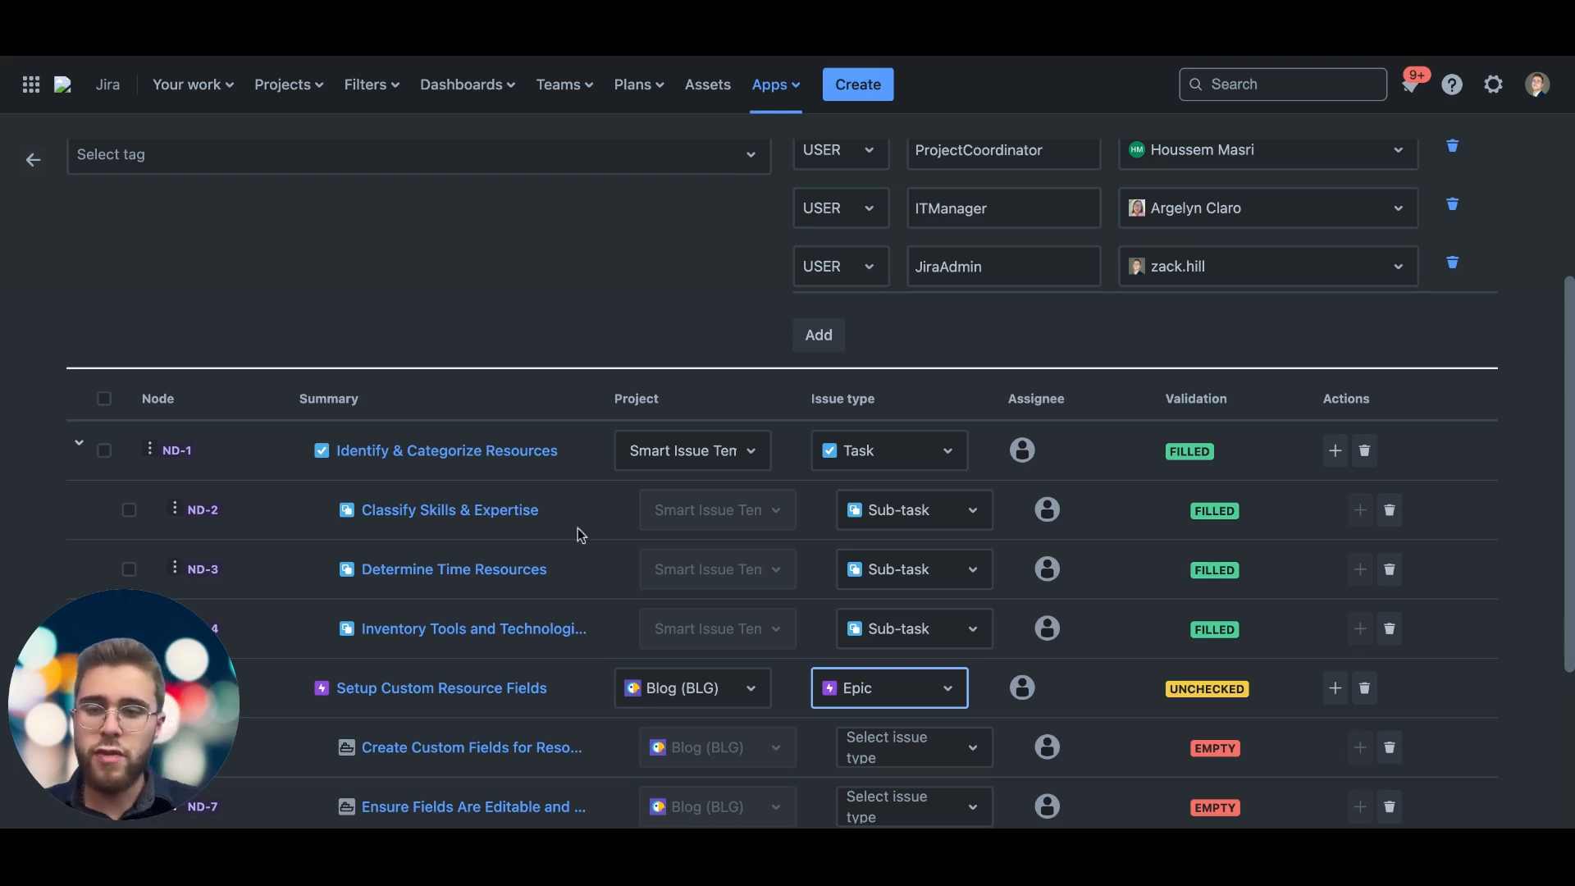
{"action": "scroll", "coordinate": [485, 563], "scroll_direction": "down", "scroll_amount": 3}
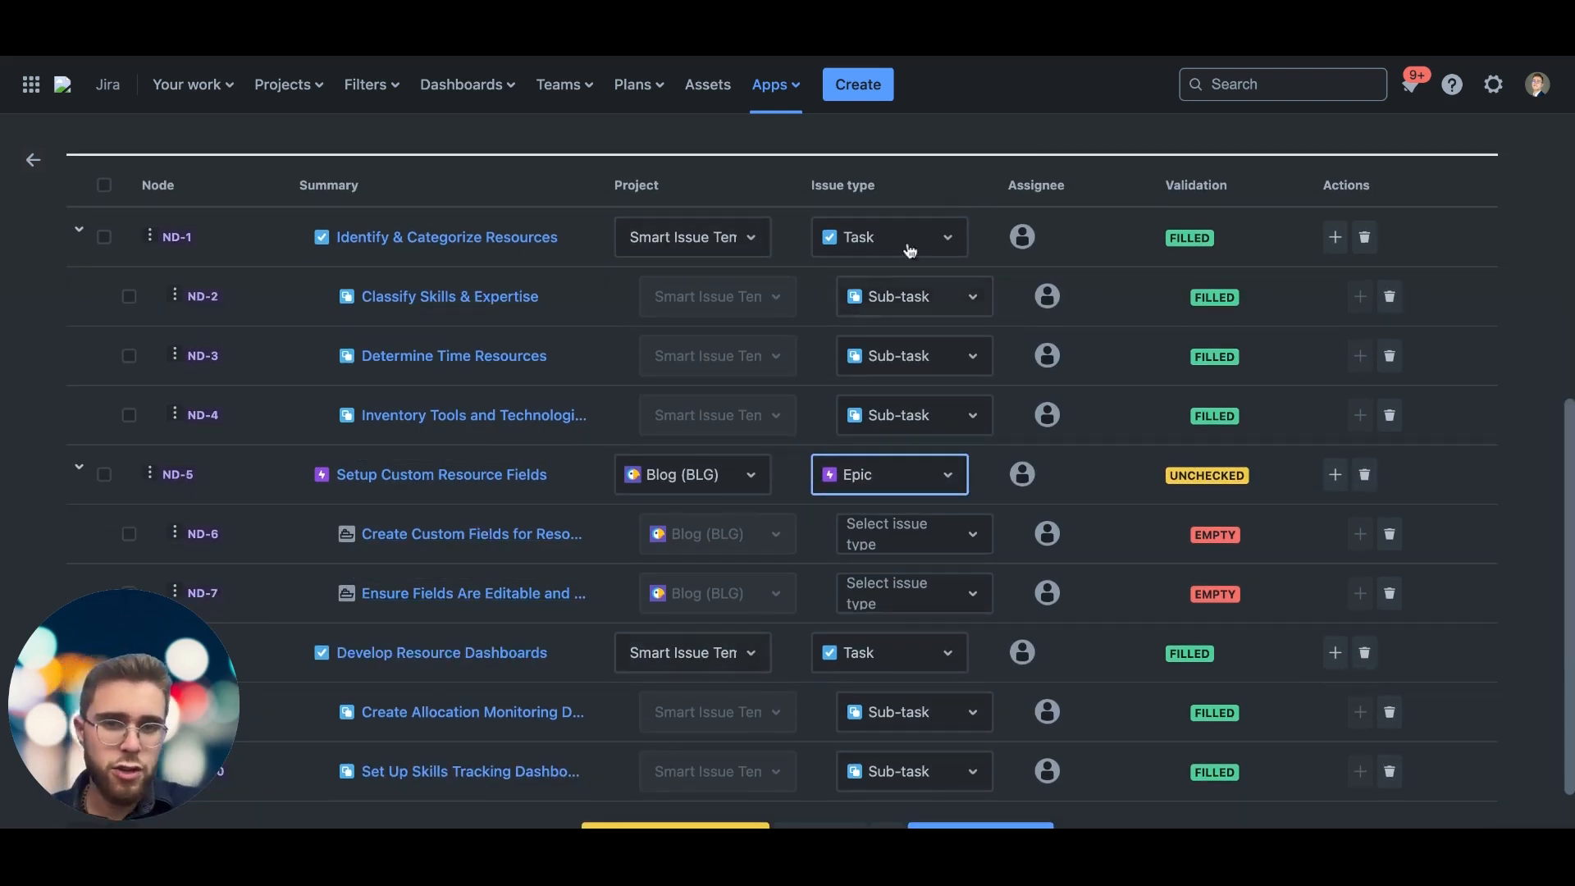
{"action": "scroll", "coordinate": [904, 315], "scroll_direction": "down", "scroll_amount": 1}
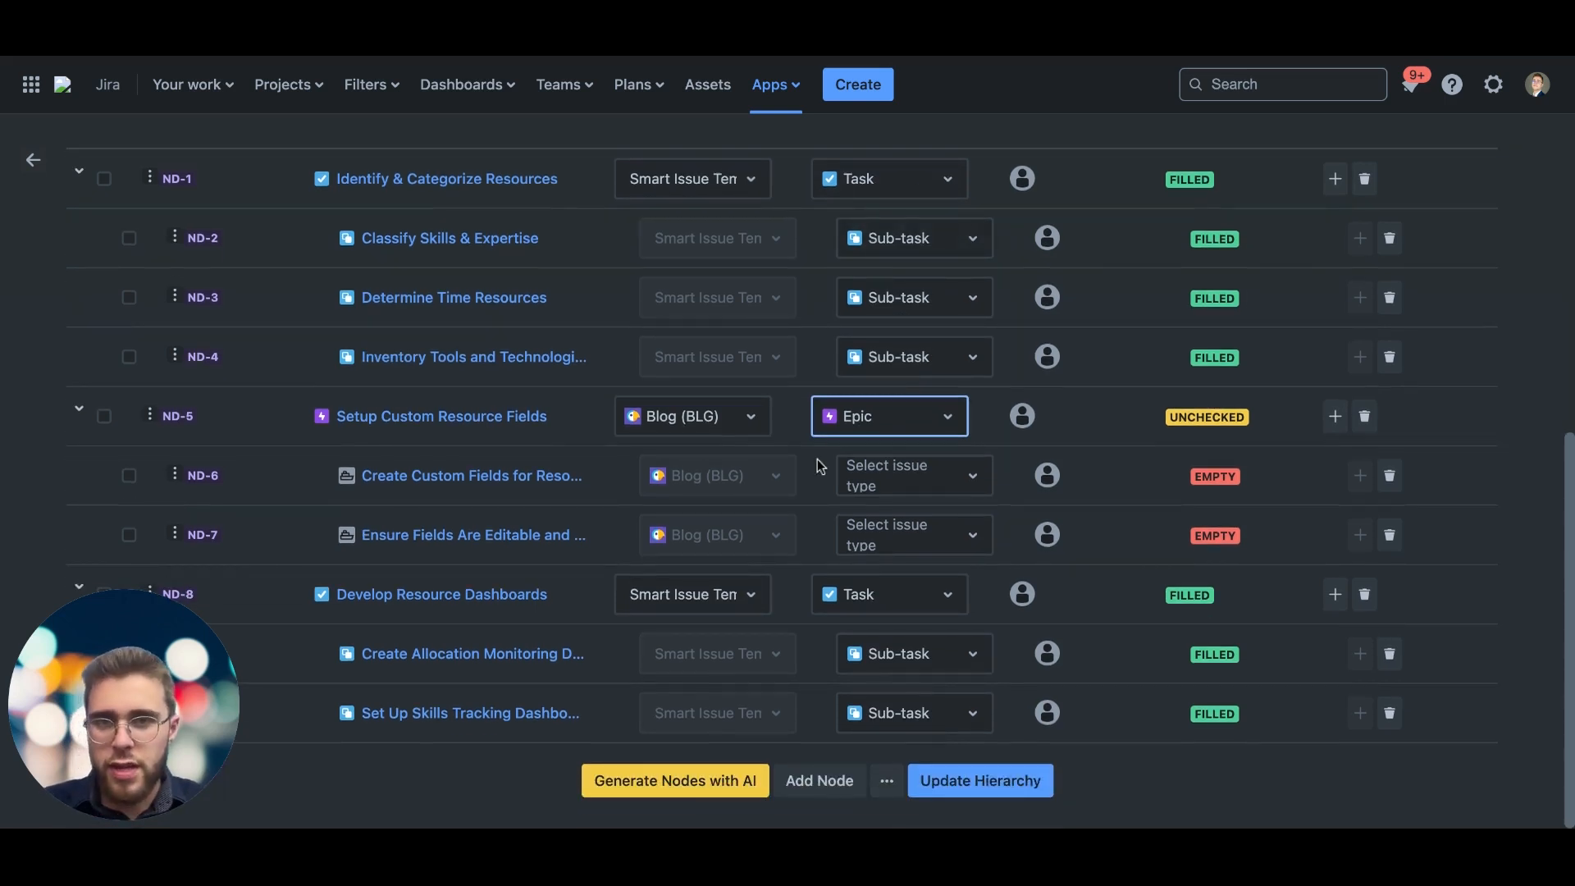
{"action": "left_click", "coordinate": [640, 781]}
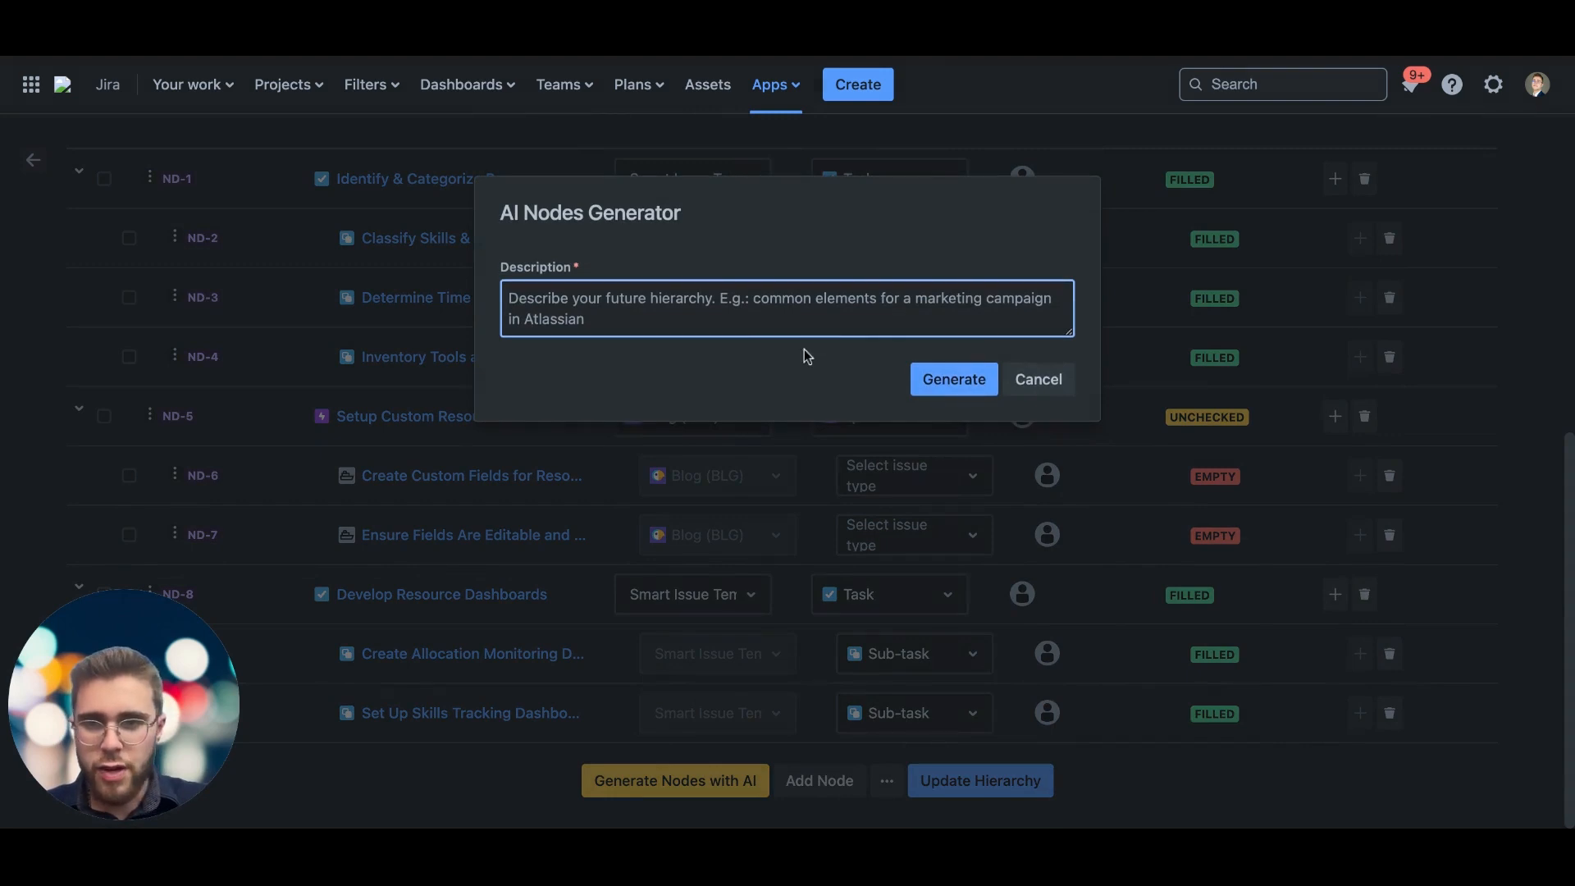
{"action": "left_click", "coordinate": [1037, 377]}
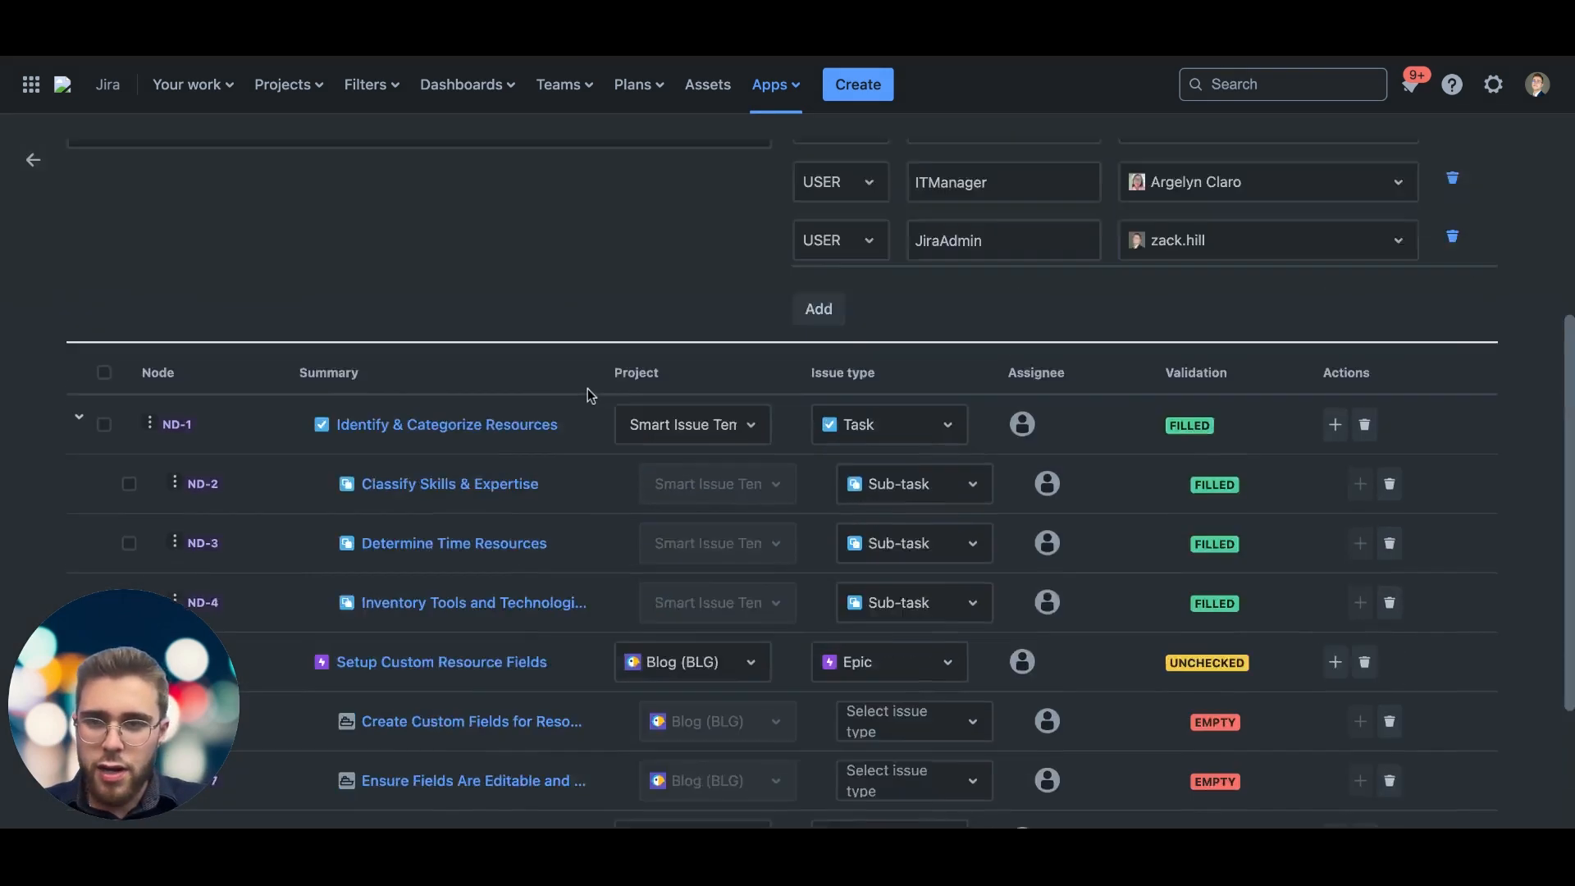
{"action": "scroll", "coordinate": [589, 396], "scroll_direction": "up", "scroll_amount": 3}
{"action": "scroll", "coordinate": [443, 358], "scroll_direction": "down", "scroll_amount": 6}
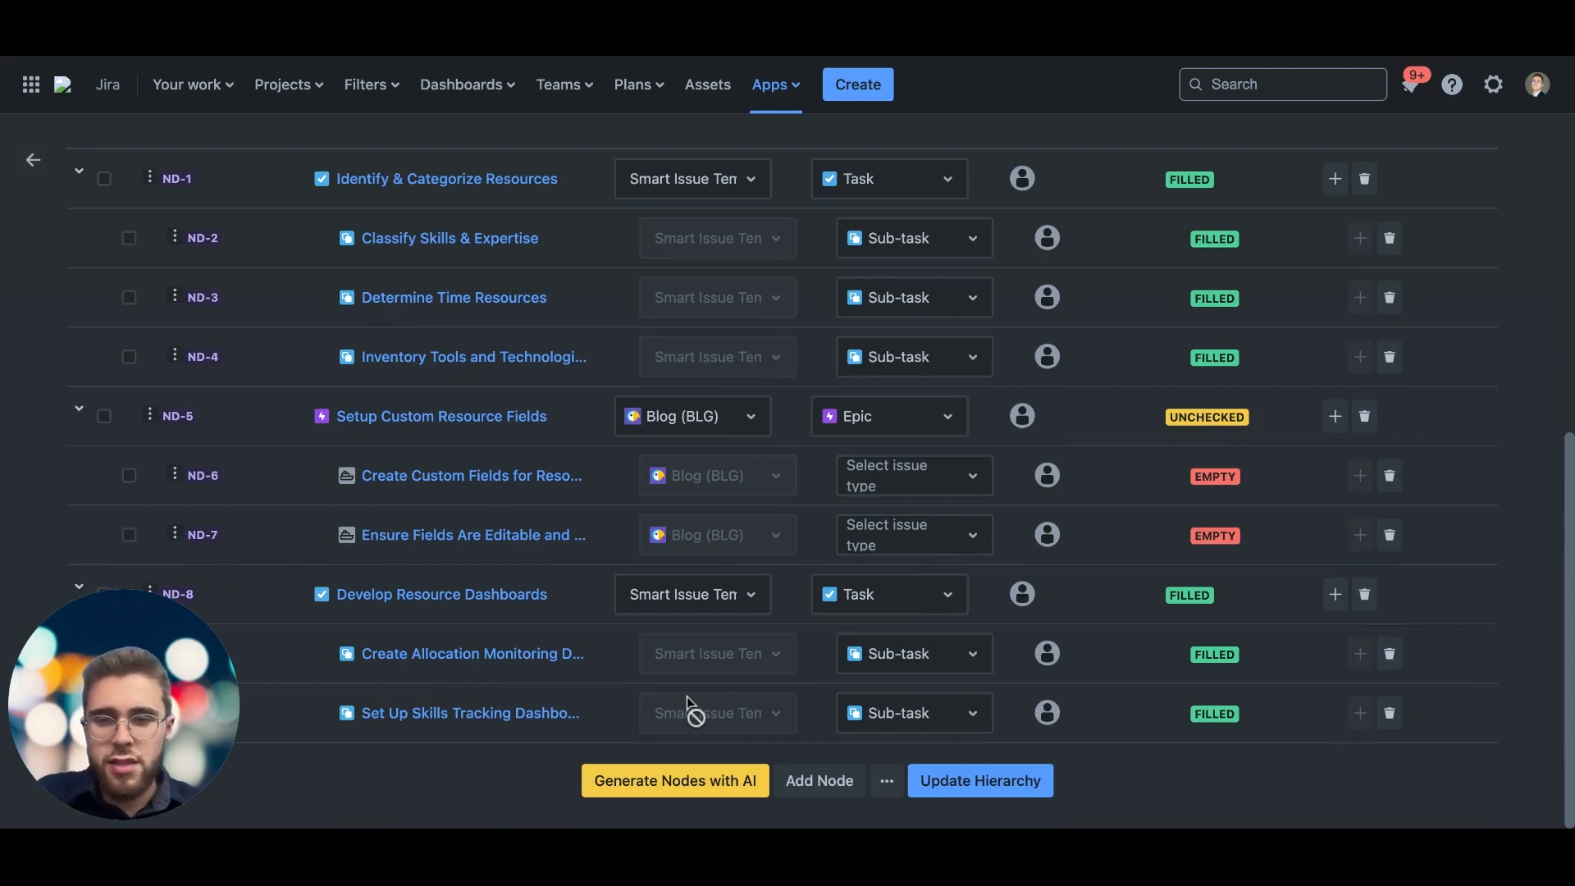
Step: Add a blank top-level node with two child nodes at the end of the hierarchy and update the hierarchy
{"action": "scroll", "coordinate": [533, 583], "scroll_direction": "up", "scroll_amount": 3}
{"action": "scroll", "coordinate": [454, 474], "scroll_direction": "down", "scroll_amount": 2}
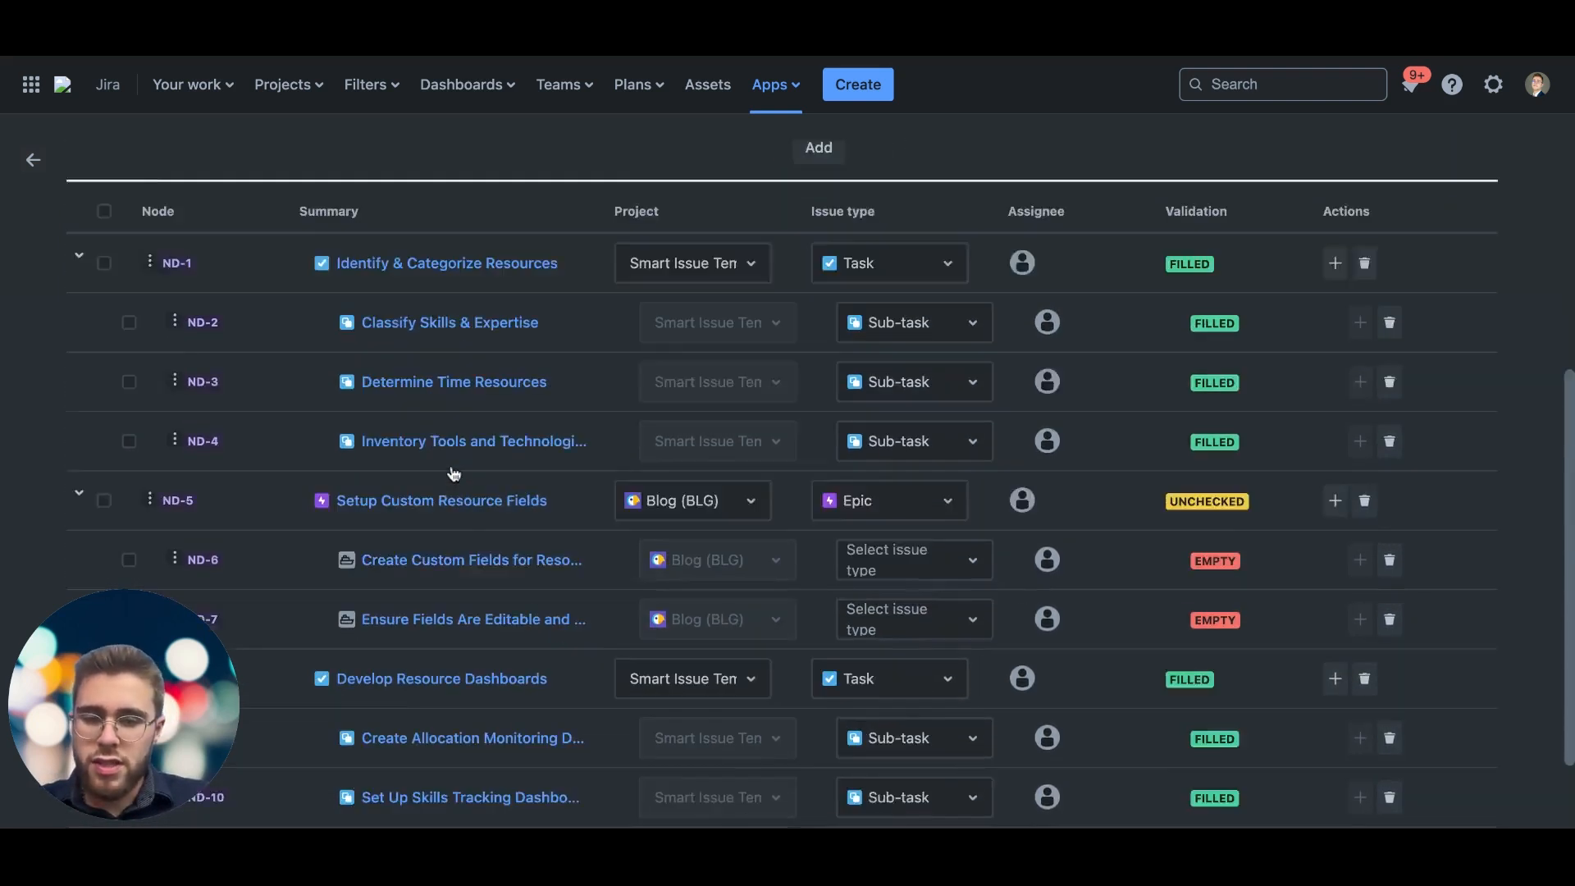
{"action": "scroll", "coordinate": [454, 474], "scroll_direction": "down", "scroll_amount": 1}
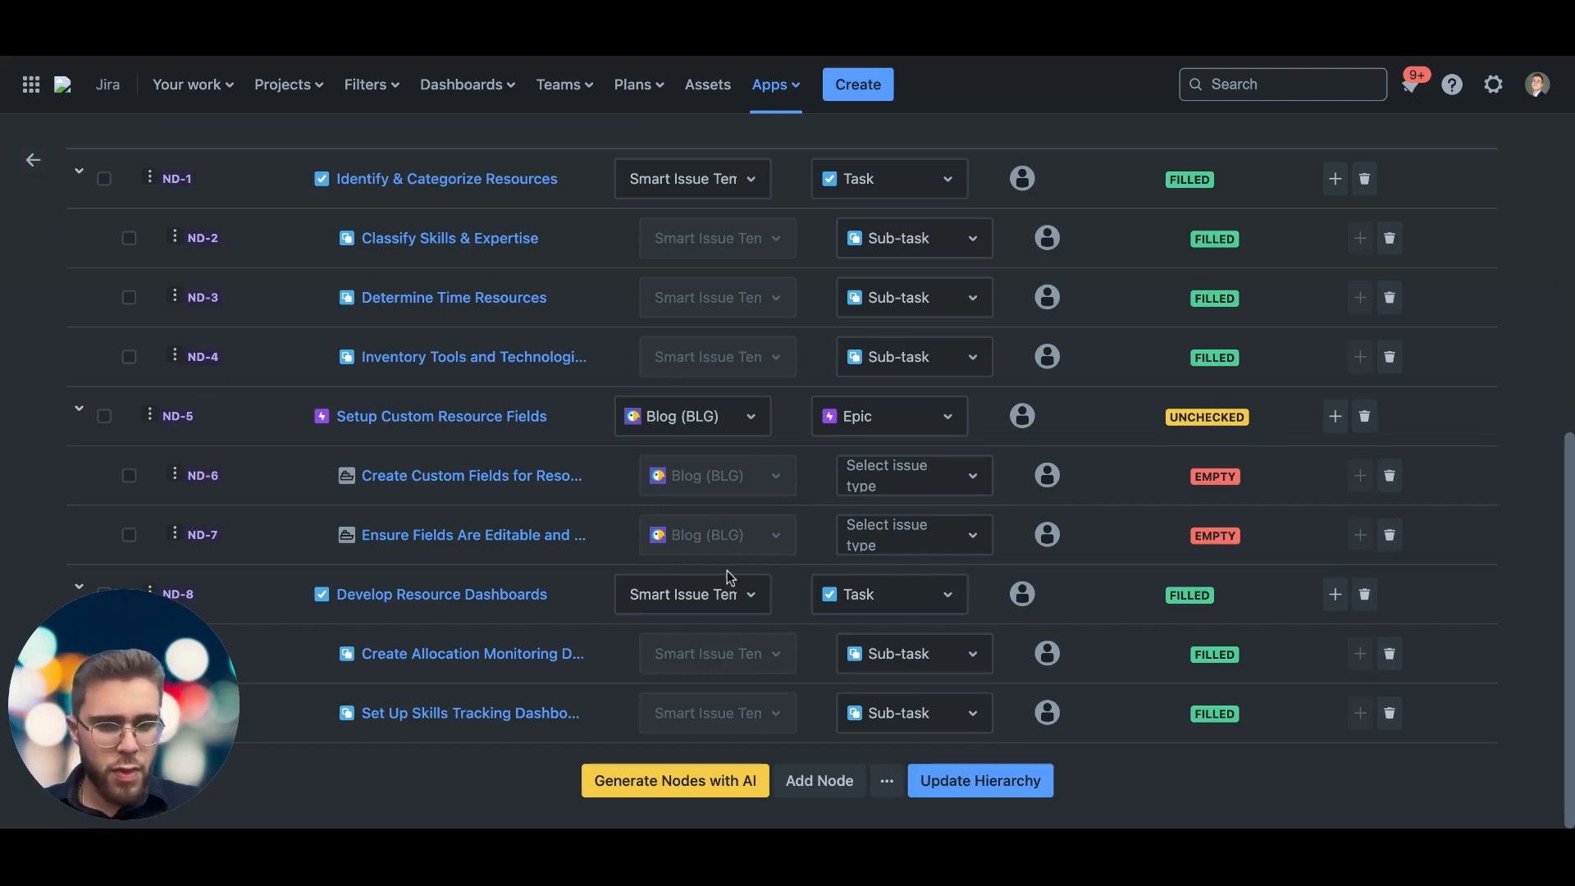
{"action": "left_click", "coordinate": [816, 781]}
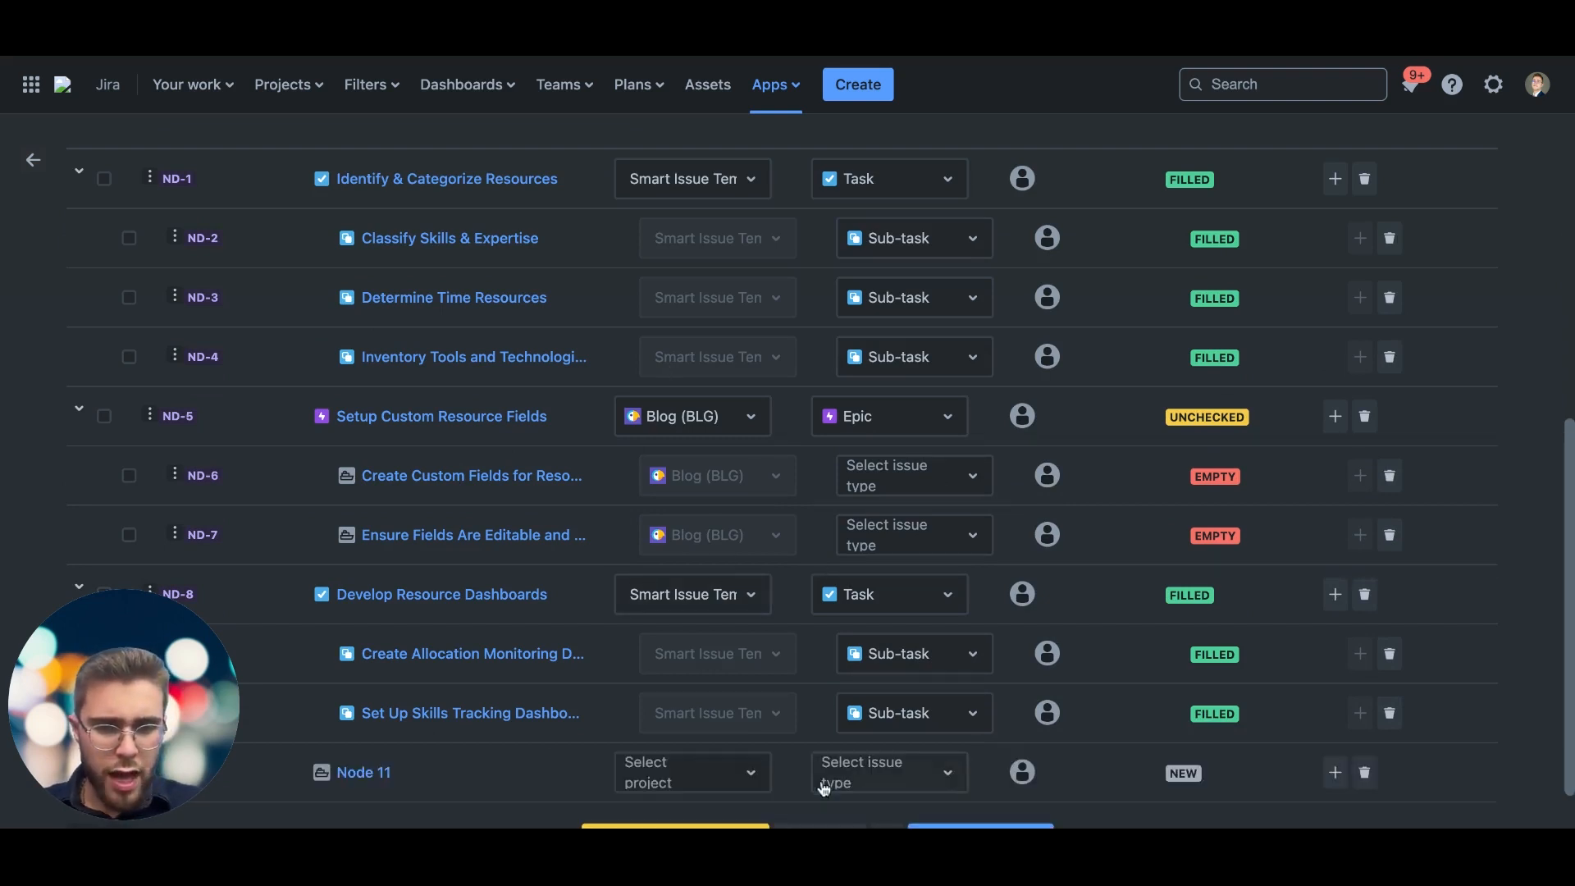
{"action": "scroll", "coordinate": [862, 693], "scroll_direction": "down", "scroll_amount": 1}
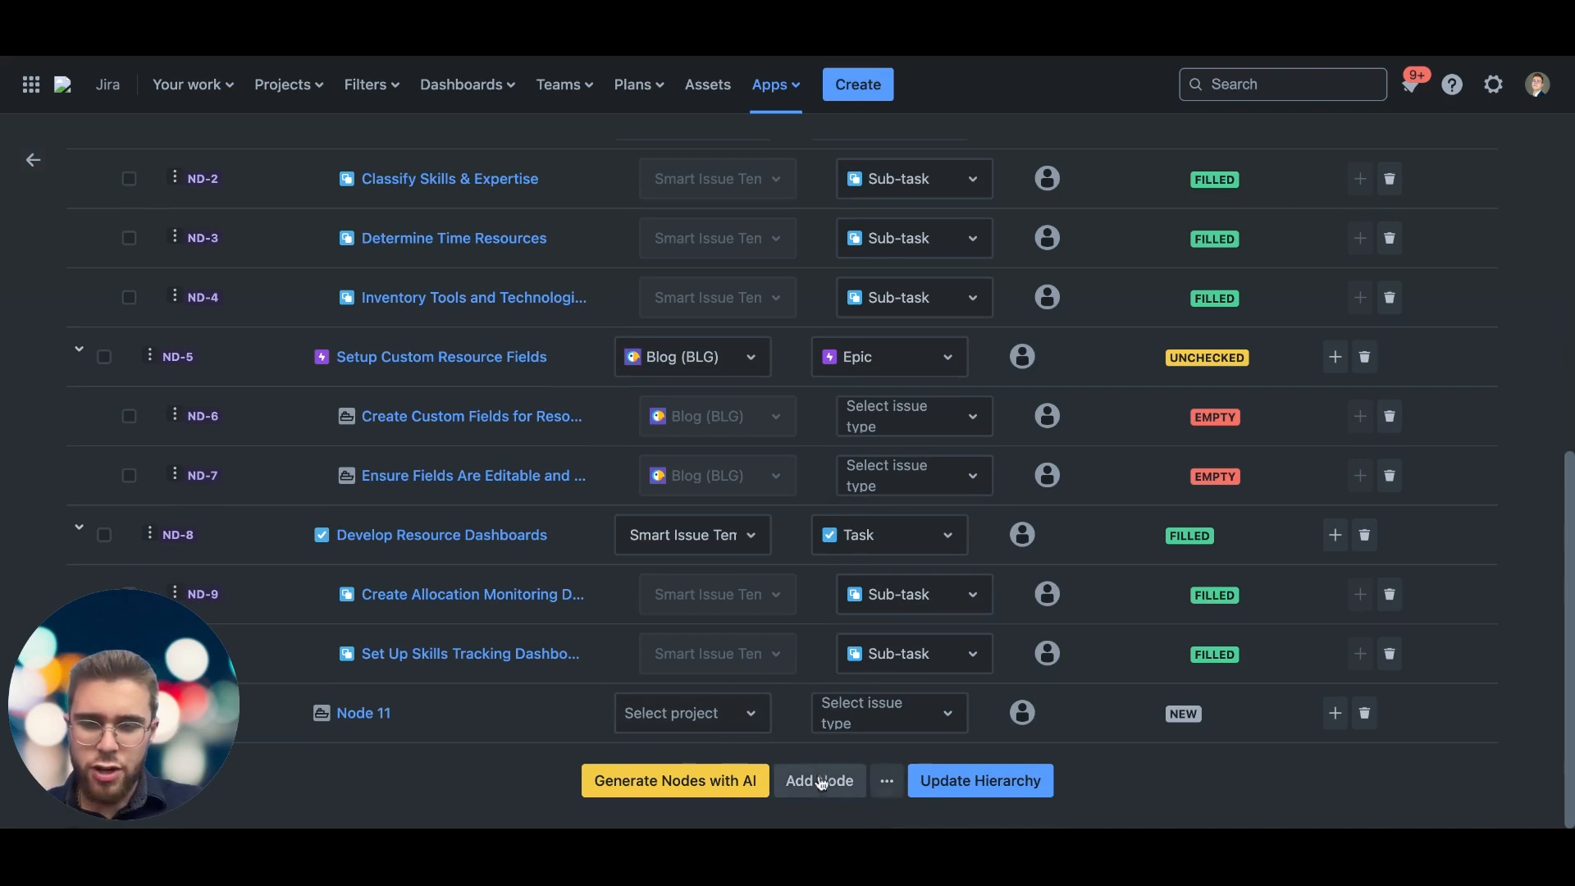
{"action": "left_click", "coordinate": [1335, 714]}
{"action": "left_click", "coordinate": [1336, 725]}
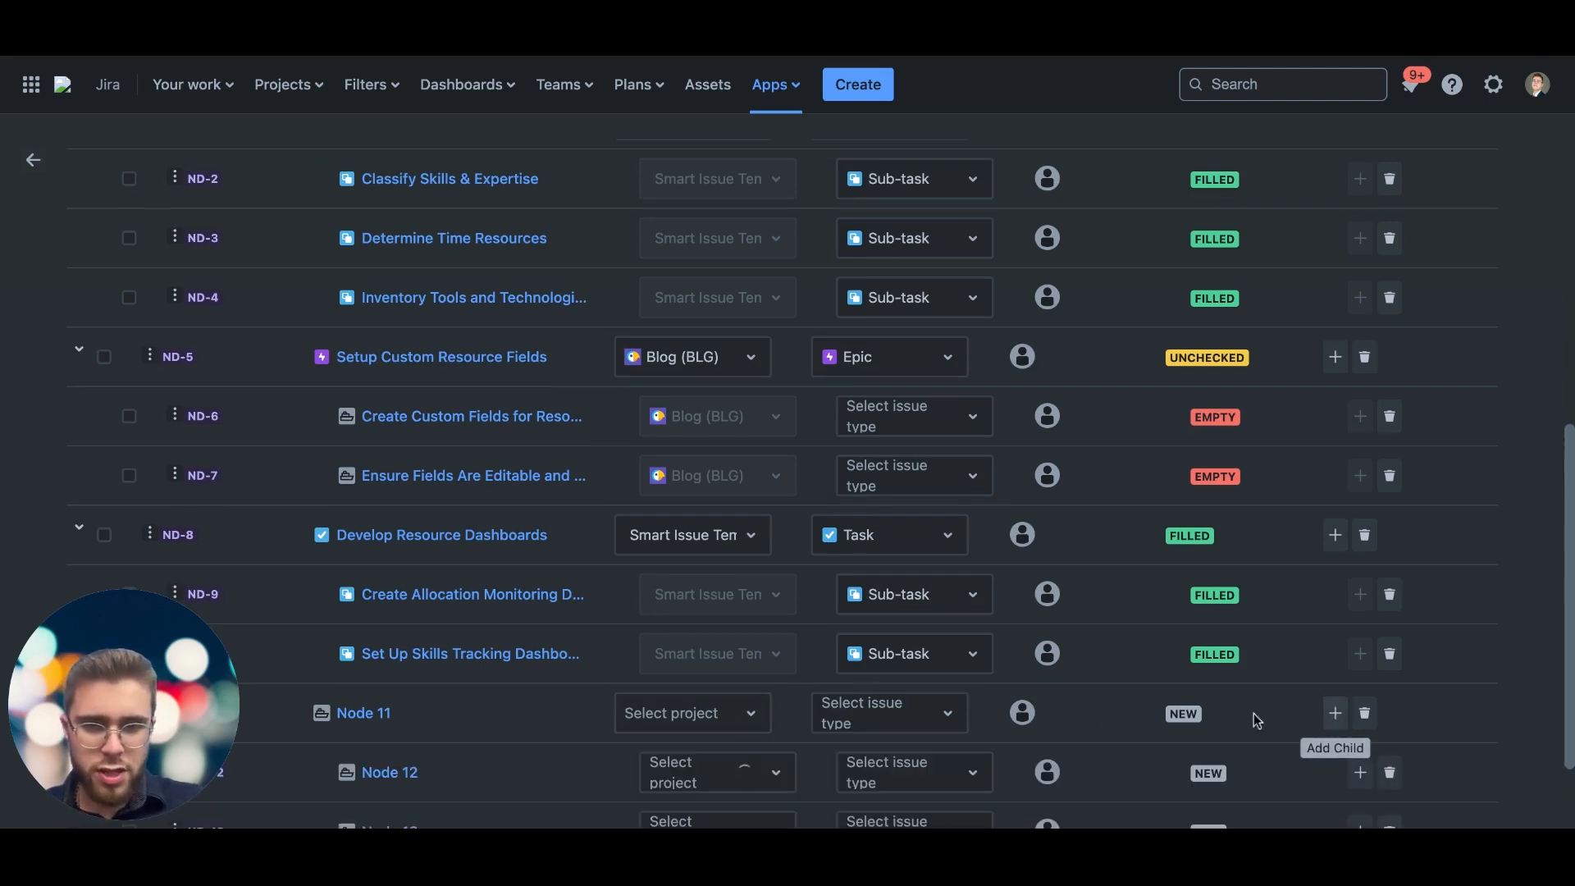
{"action": "scroll", "coordinate": [755, 667], "scroll_direction": "down", "scroll_amount": 2}
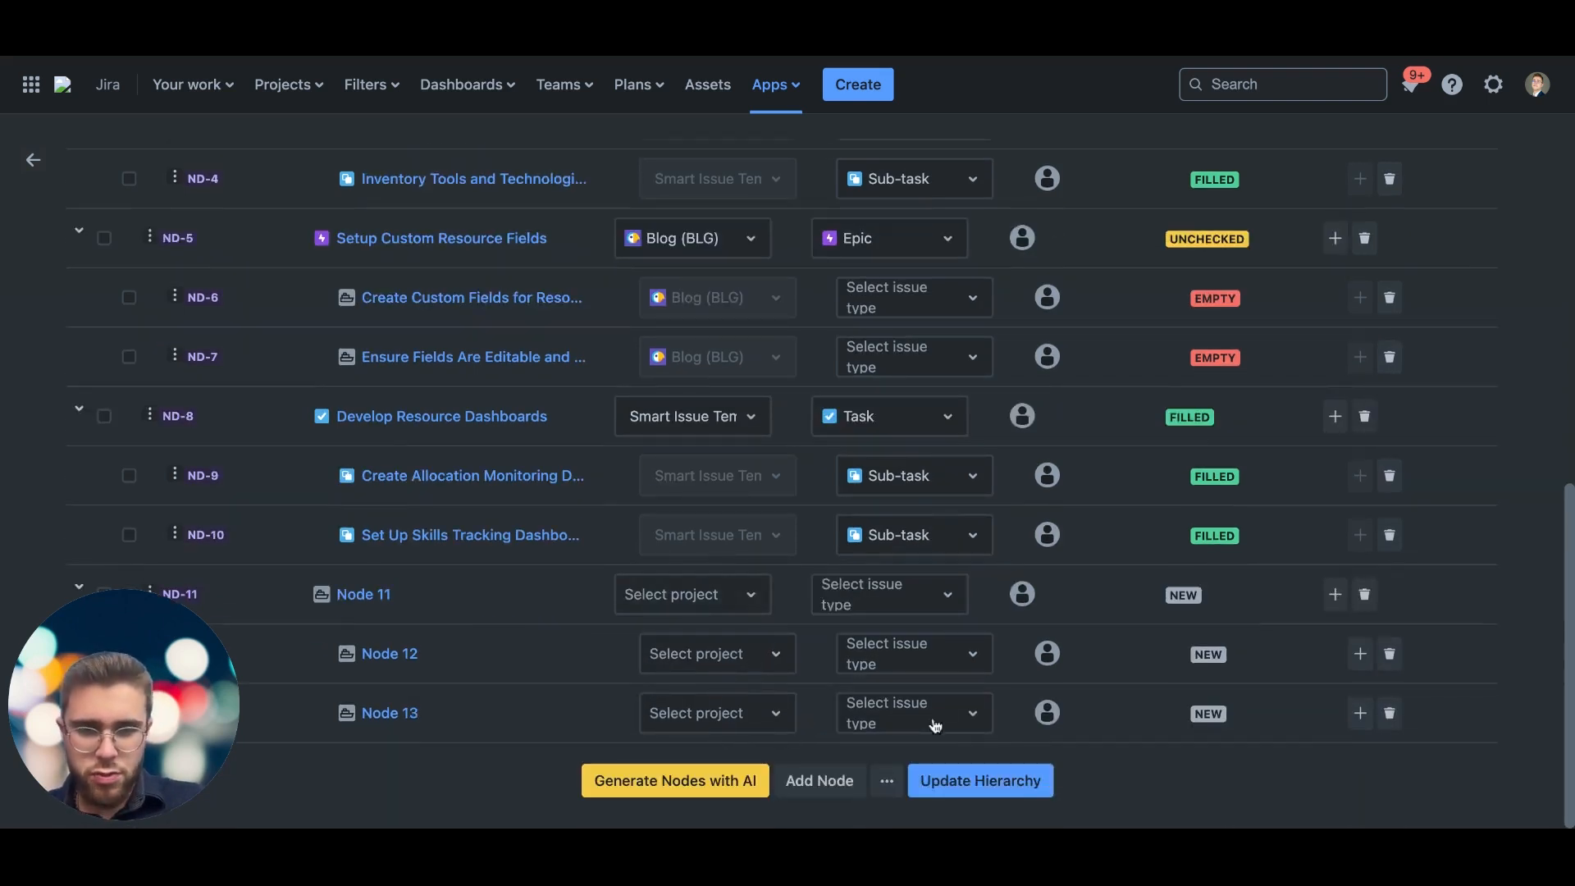
{"action": "left_click", "coordinate": [928, 794]}
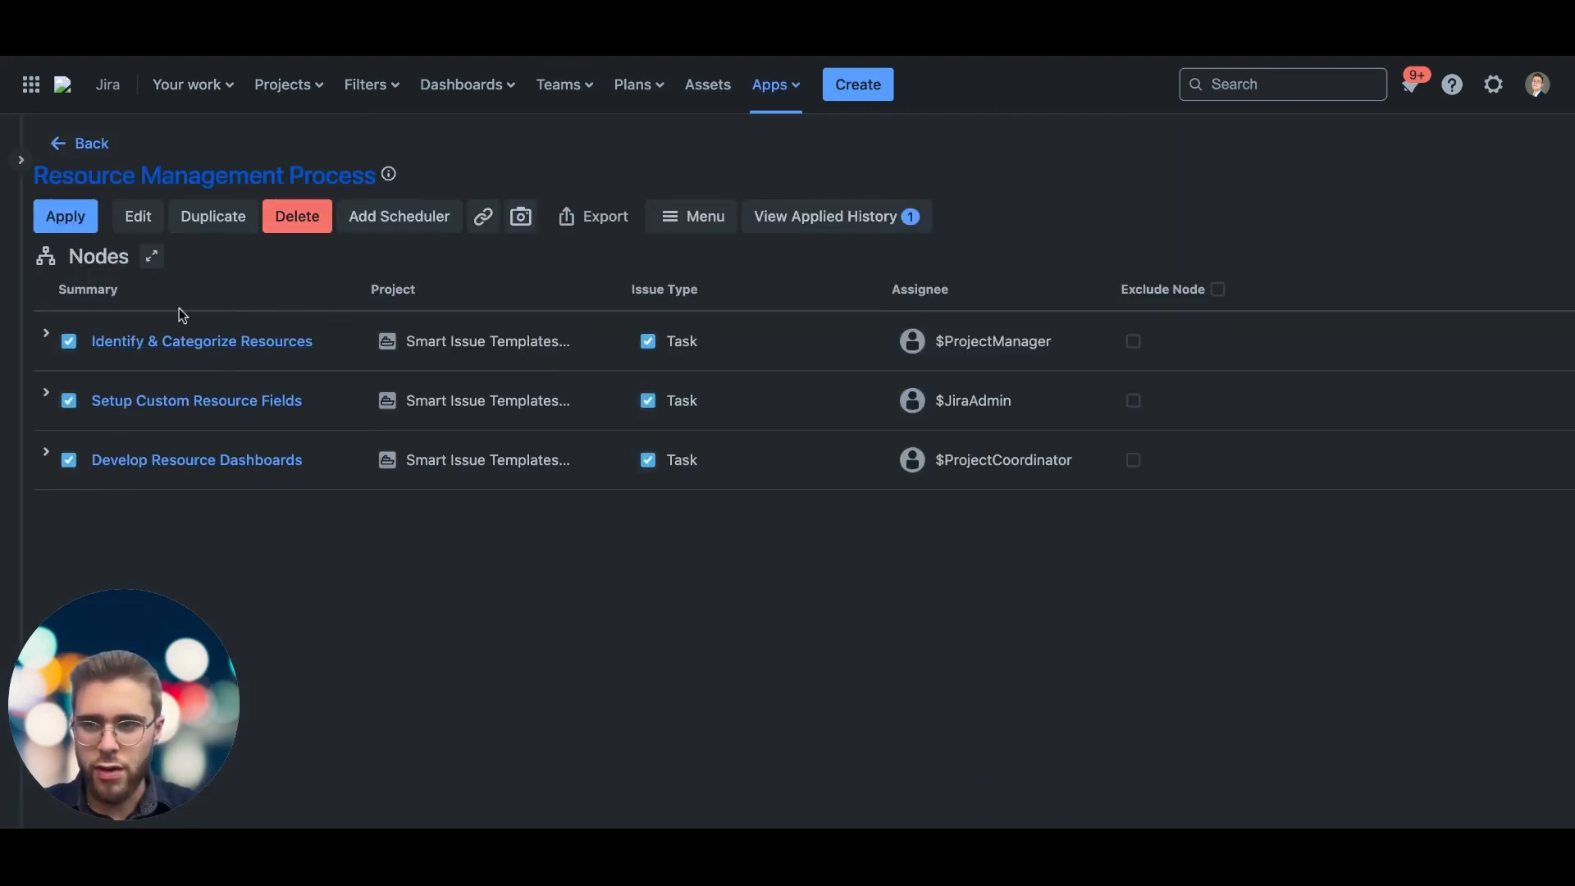
Step: Apply the Resource Management Process hierarchy, keeping the default user for every variable and leaving parallel mode off
{"action": "left_click", "coordinate": [65, 216]}
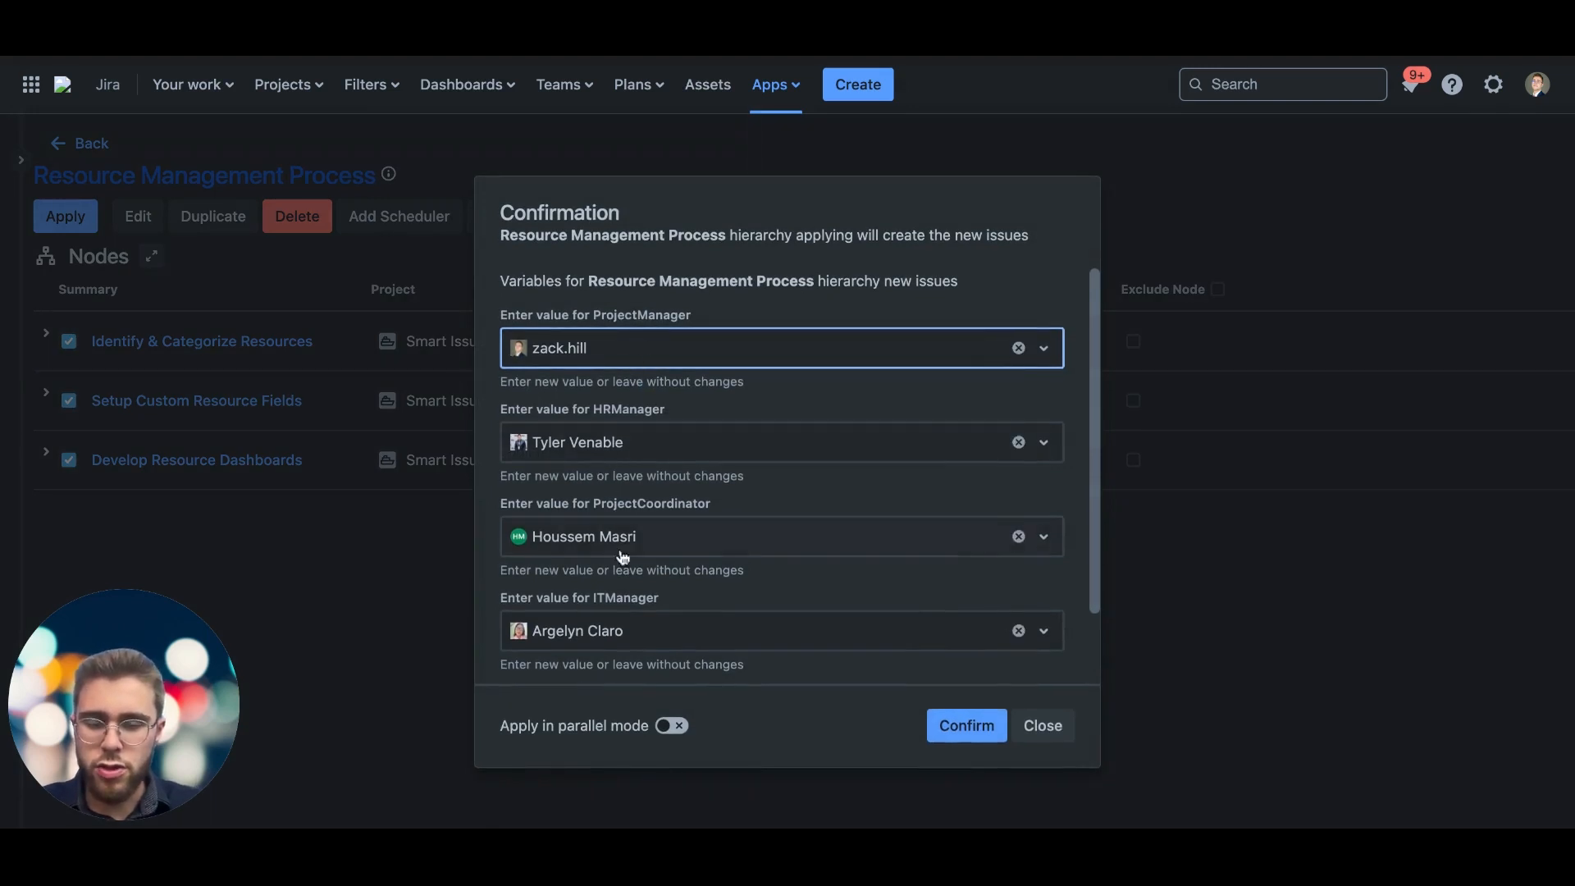
{"action": "scroll", "coordinate": [608, 604], "scroll_direction": "down", "scroll_amount": 2}
{"action": "scroll", "coordinate": [607, 604], "scroll_direction": "up", "scroll_amount": 2}
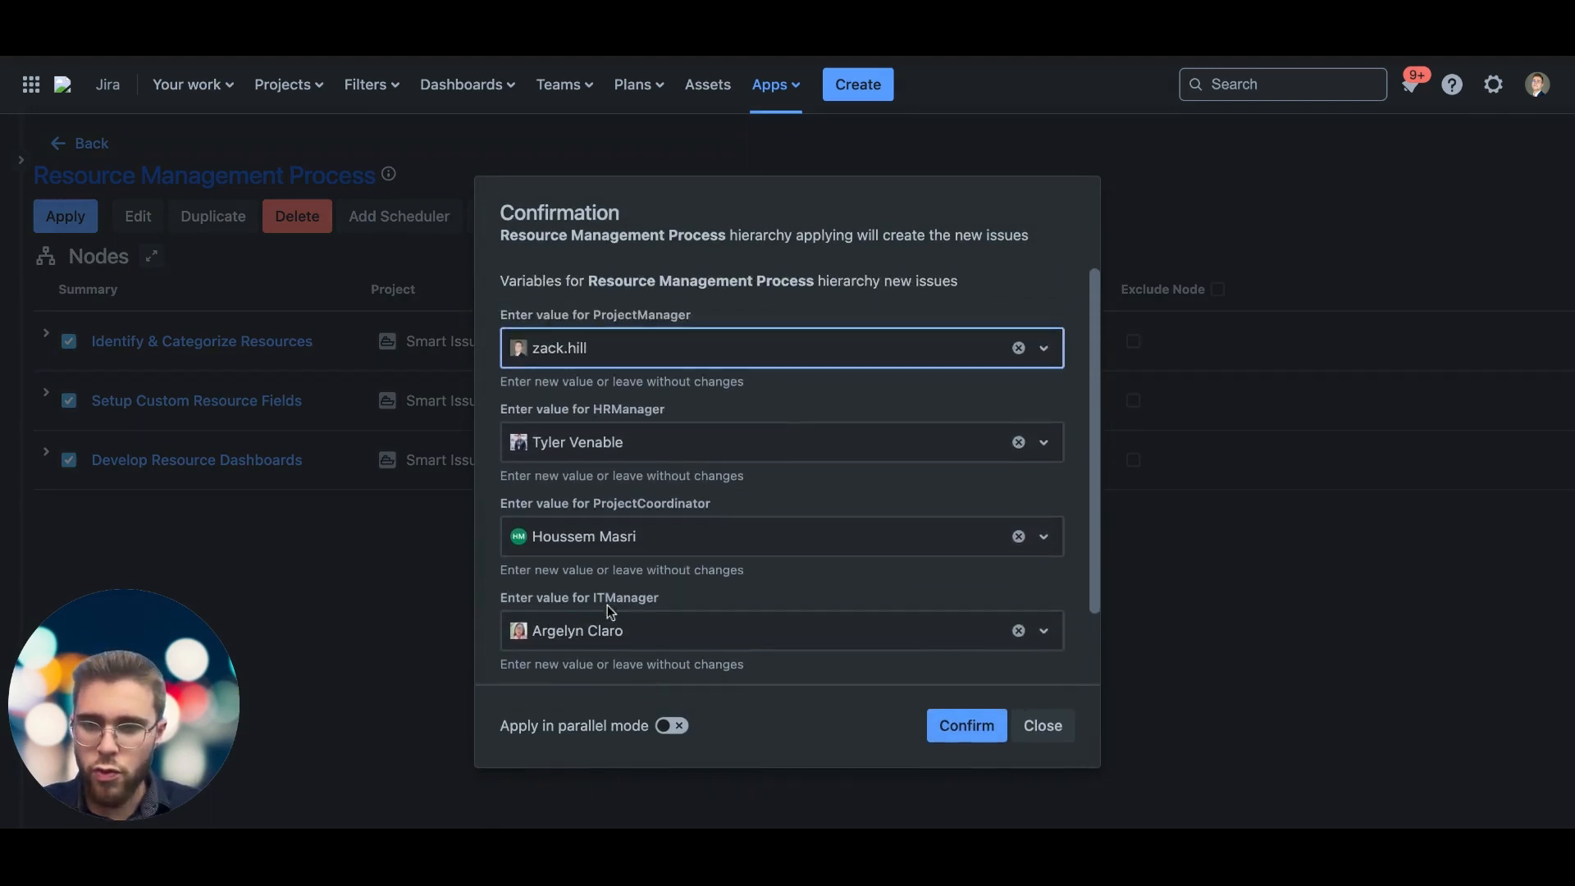
{"action": "scroll", "coordinate": [607, 604], "scroll_direction": "down", "scroll_amount": 2}
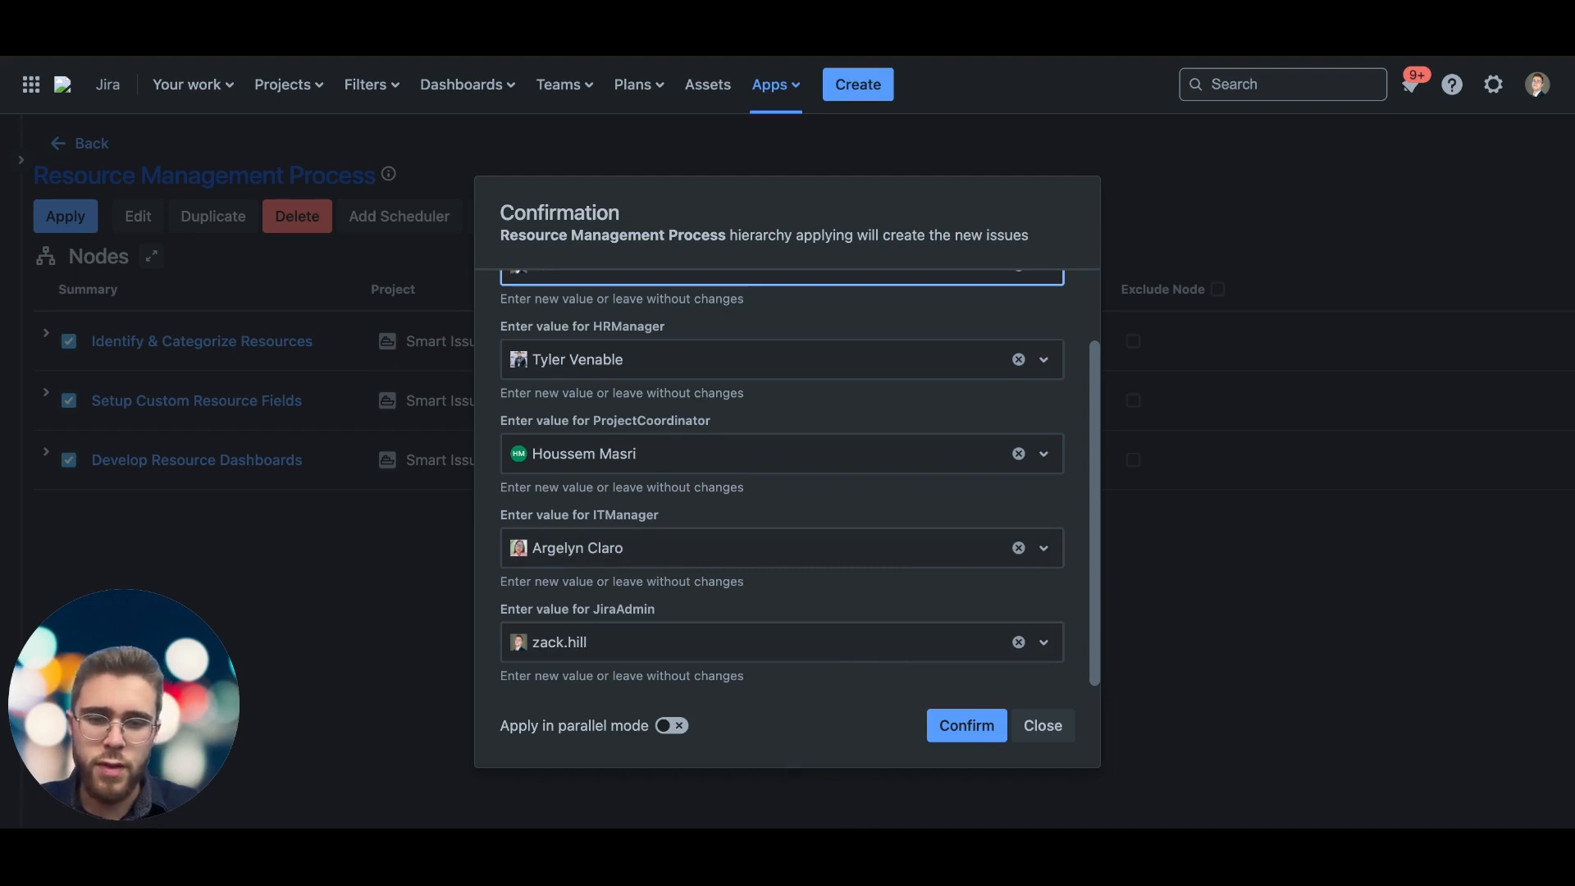
{"action": "left_click", "coordinate": [969, 727]}
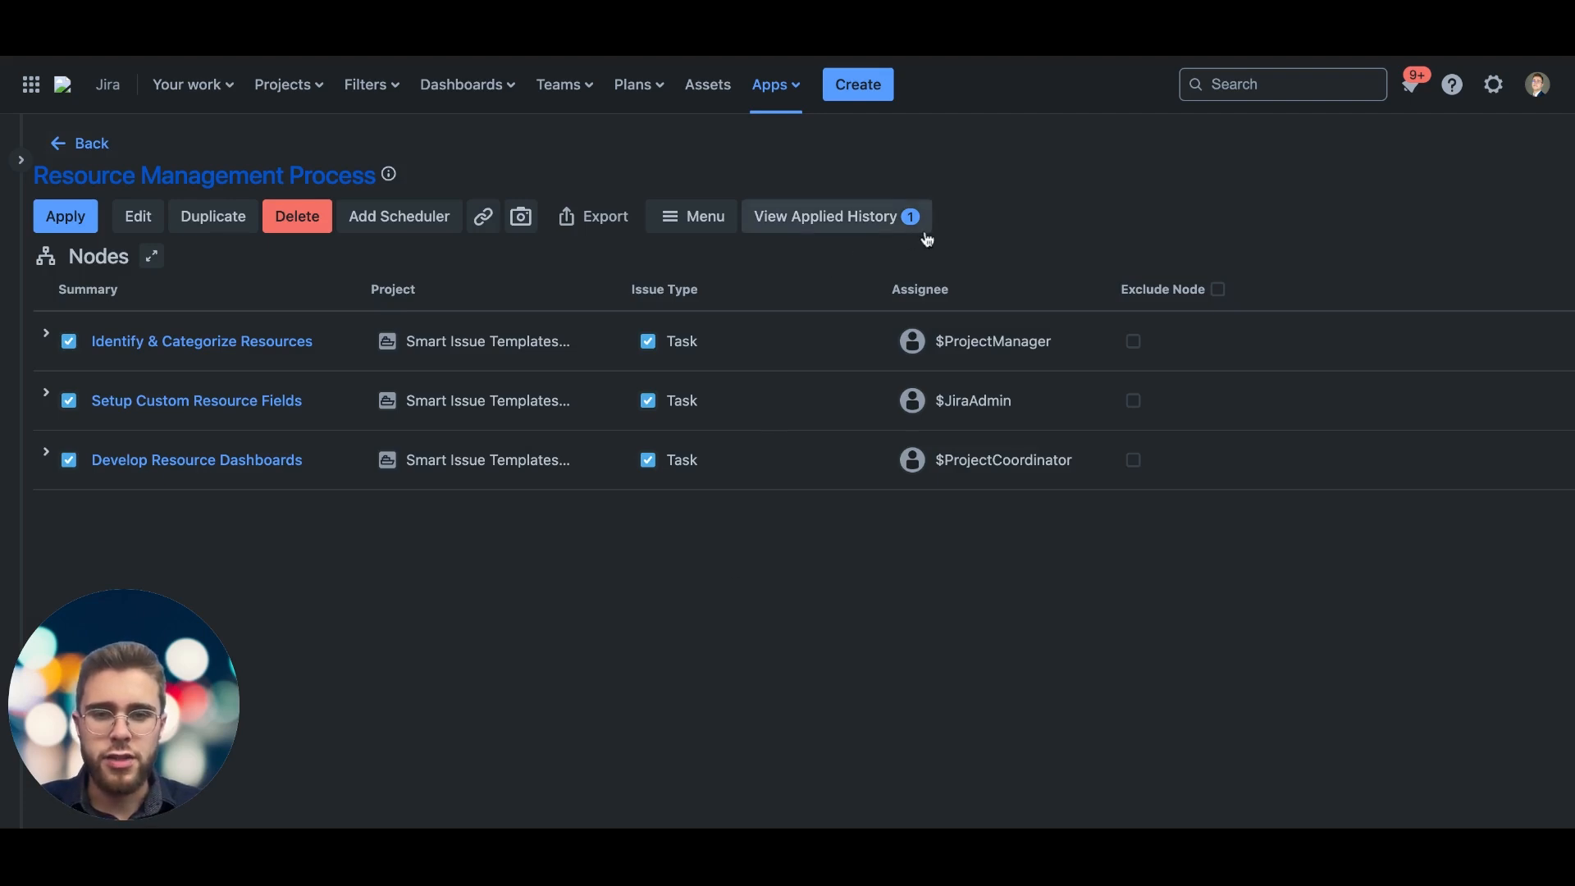
Step: View the applied history and expand all three tasks to examine the progress and status of their sub-tasks
{"action": "left_click", "coordinate": [864, 230]}
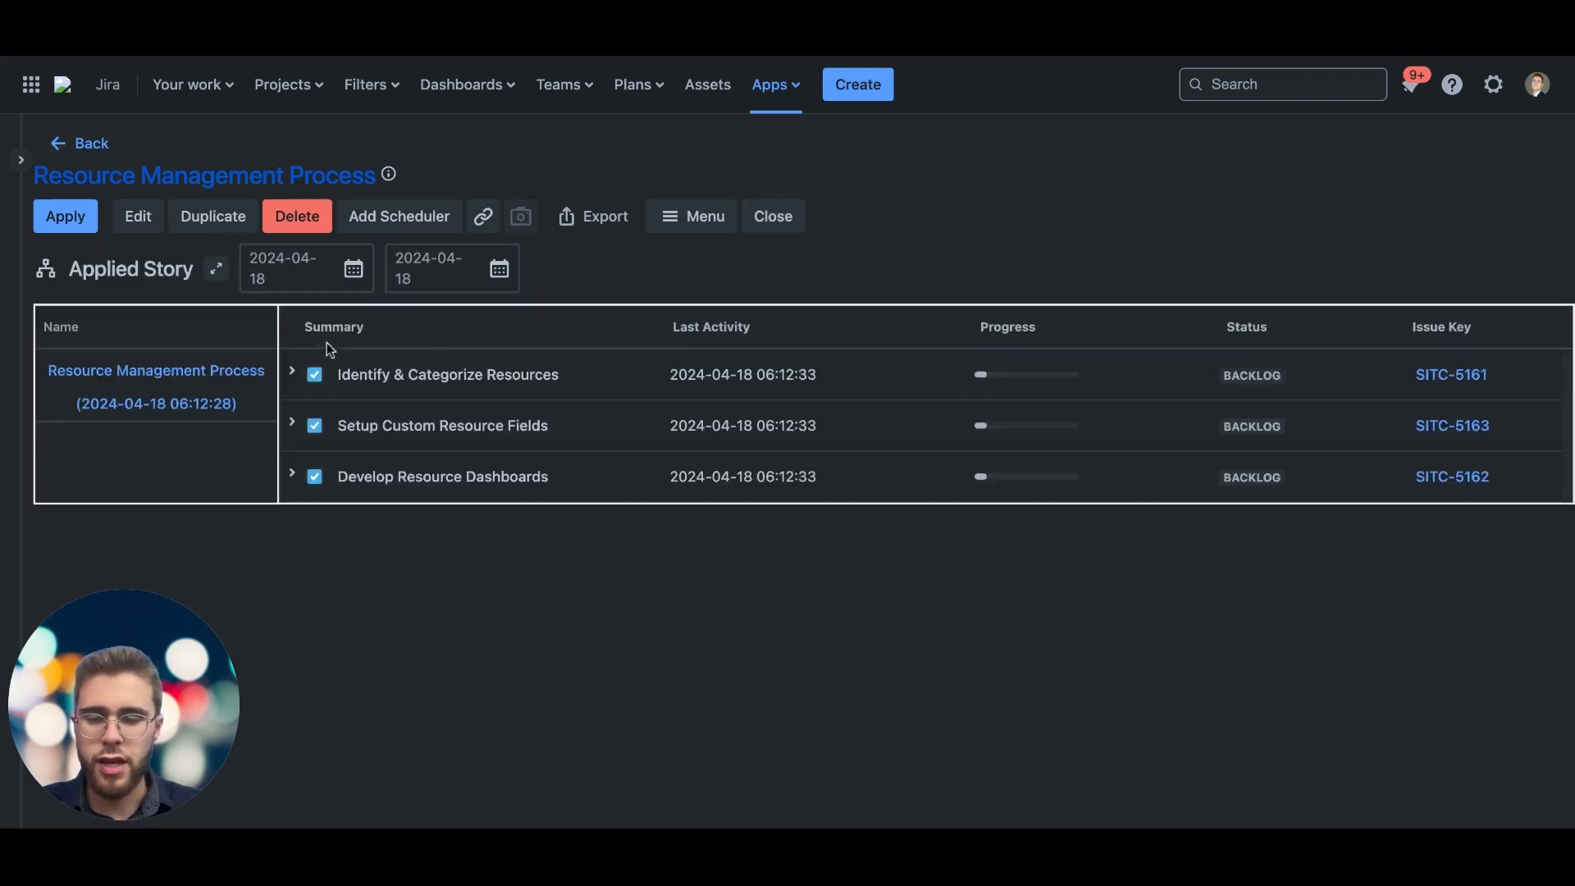
{"action": "left_click", "coordinate": [292, 372]}
{"action": "left_click", "coordinate": [291, 581]}
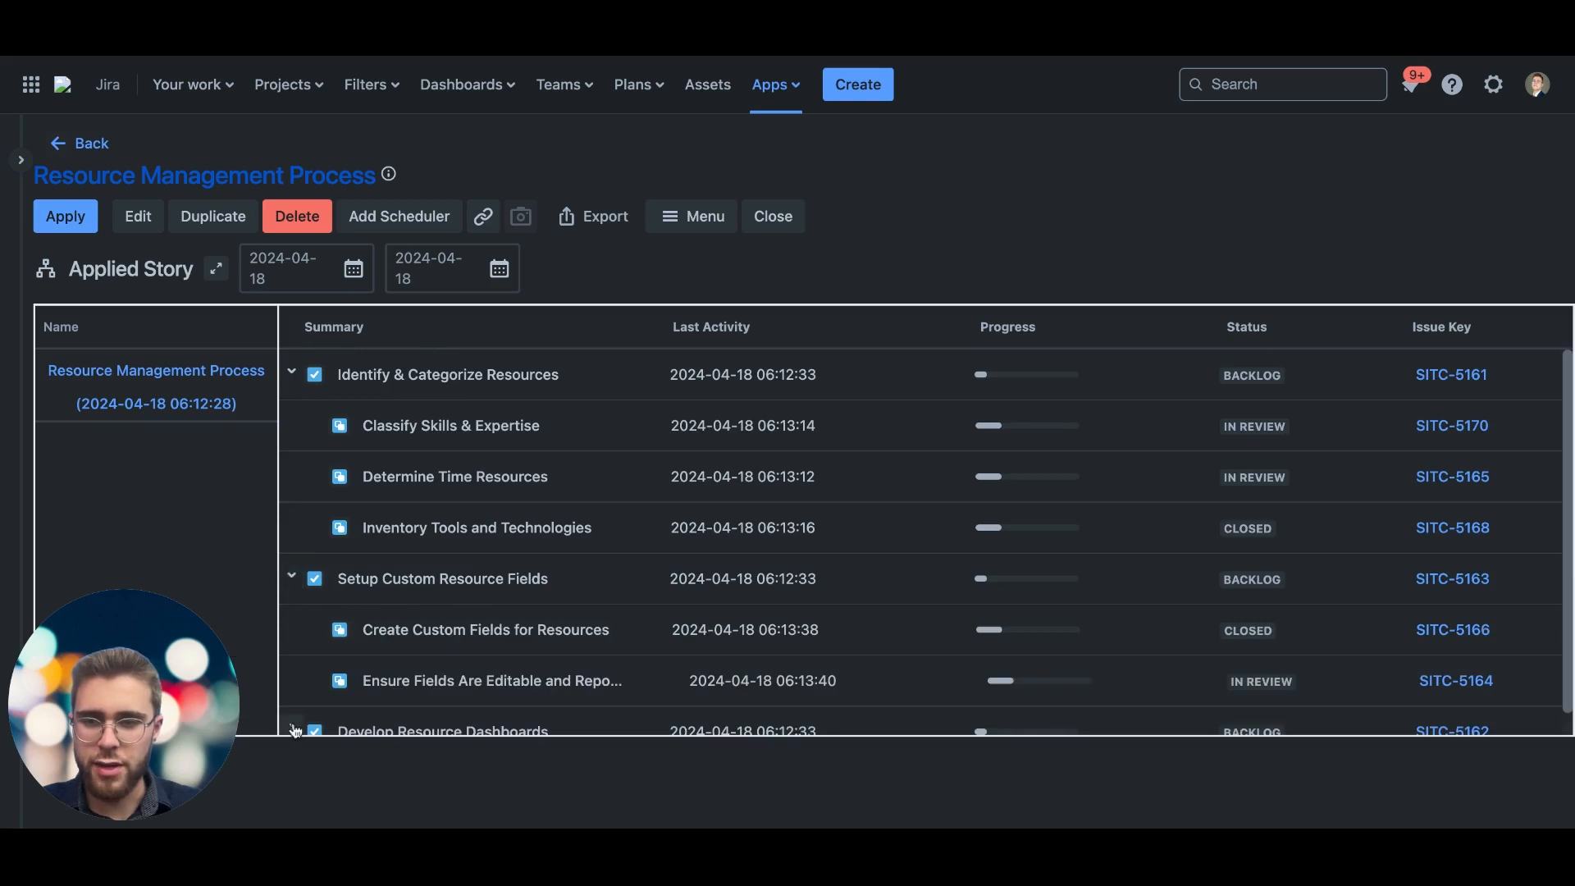
{"action": "left_click", "coordinate": [291, 731]}
{"action": "scroll", "coordinate": [328, 689], "scroll_direction": "down", "scroll_amount": 3}
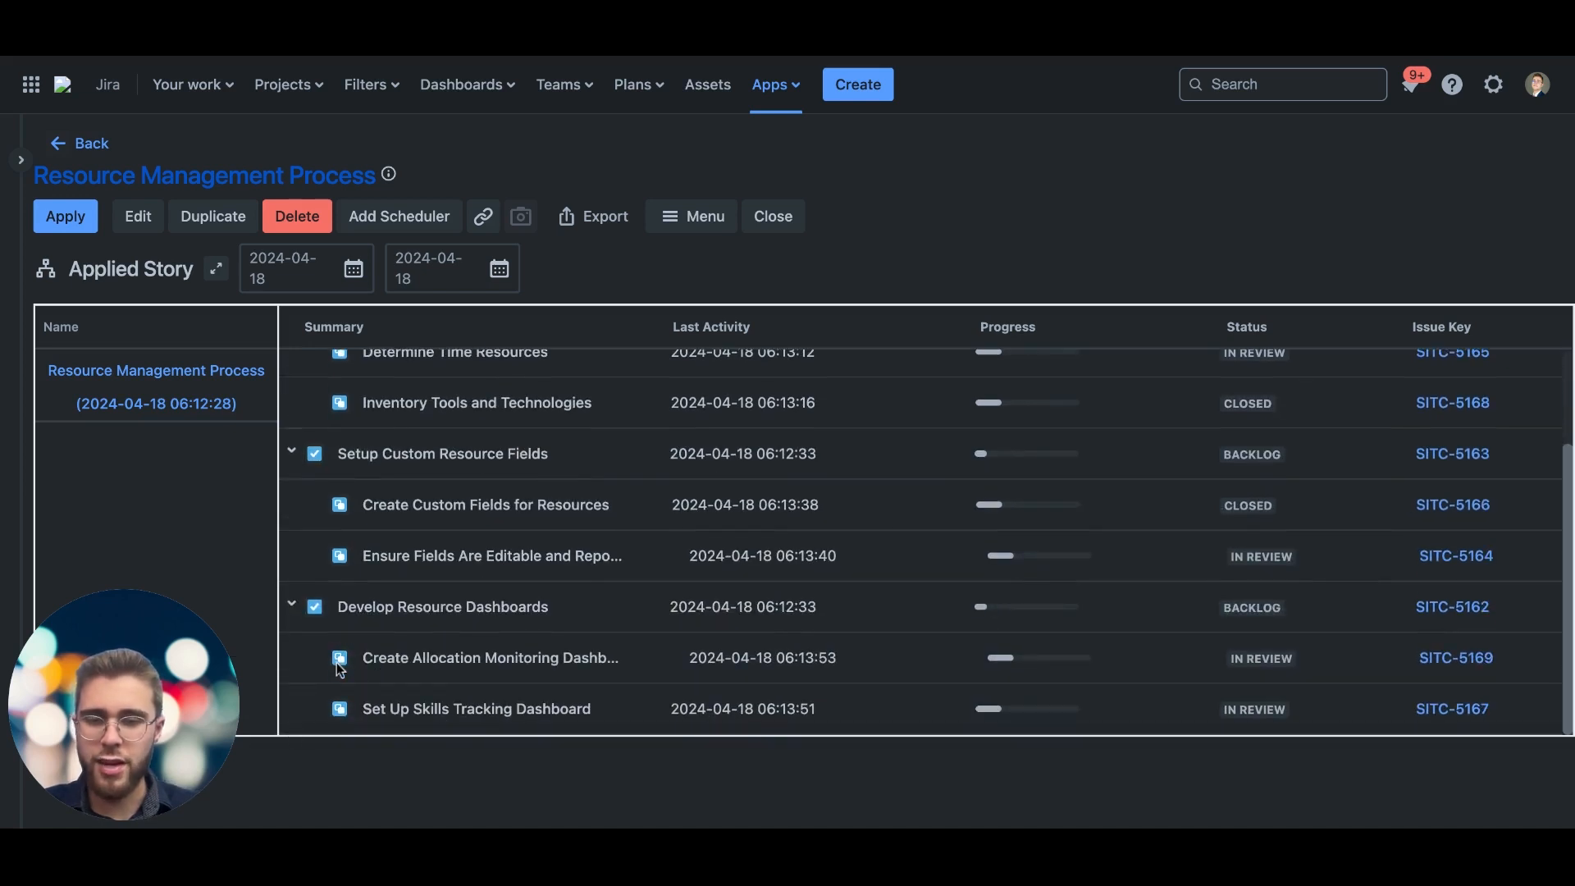
{"action": "scroll", "coordinate": [340, 669], "scroll_direction": "up", "scroll_amount": 3}
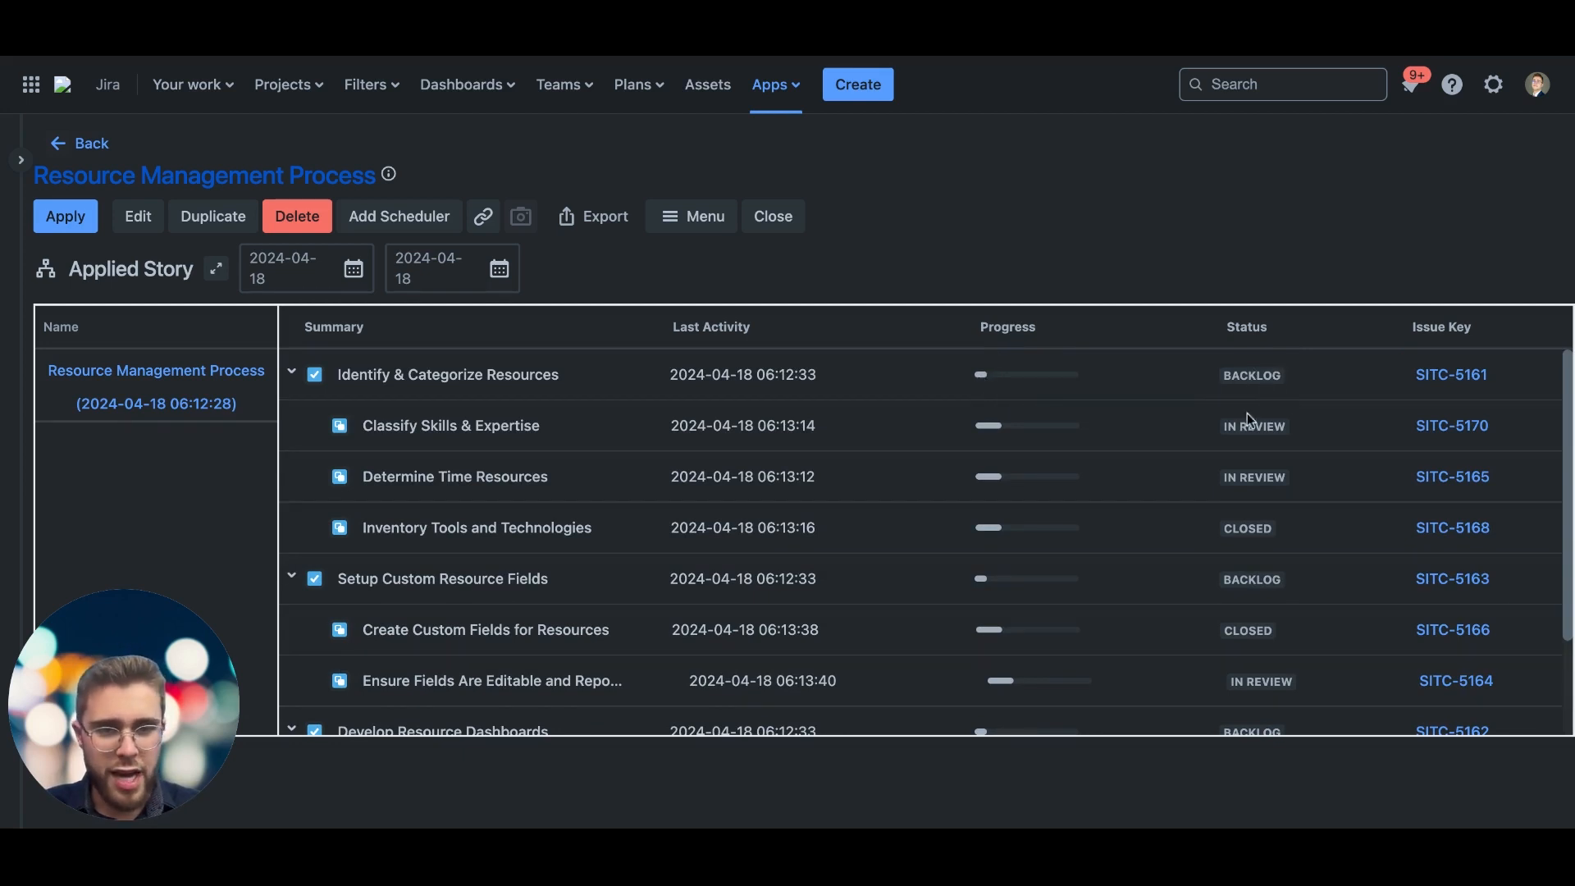
{"action": "scroll", "coordinate": [1228, 627], "scroll_direction": "down", "scroll_amount": 3}
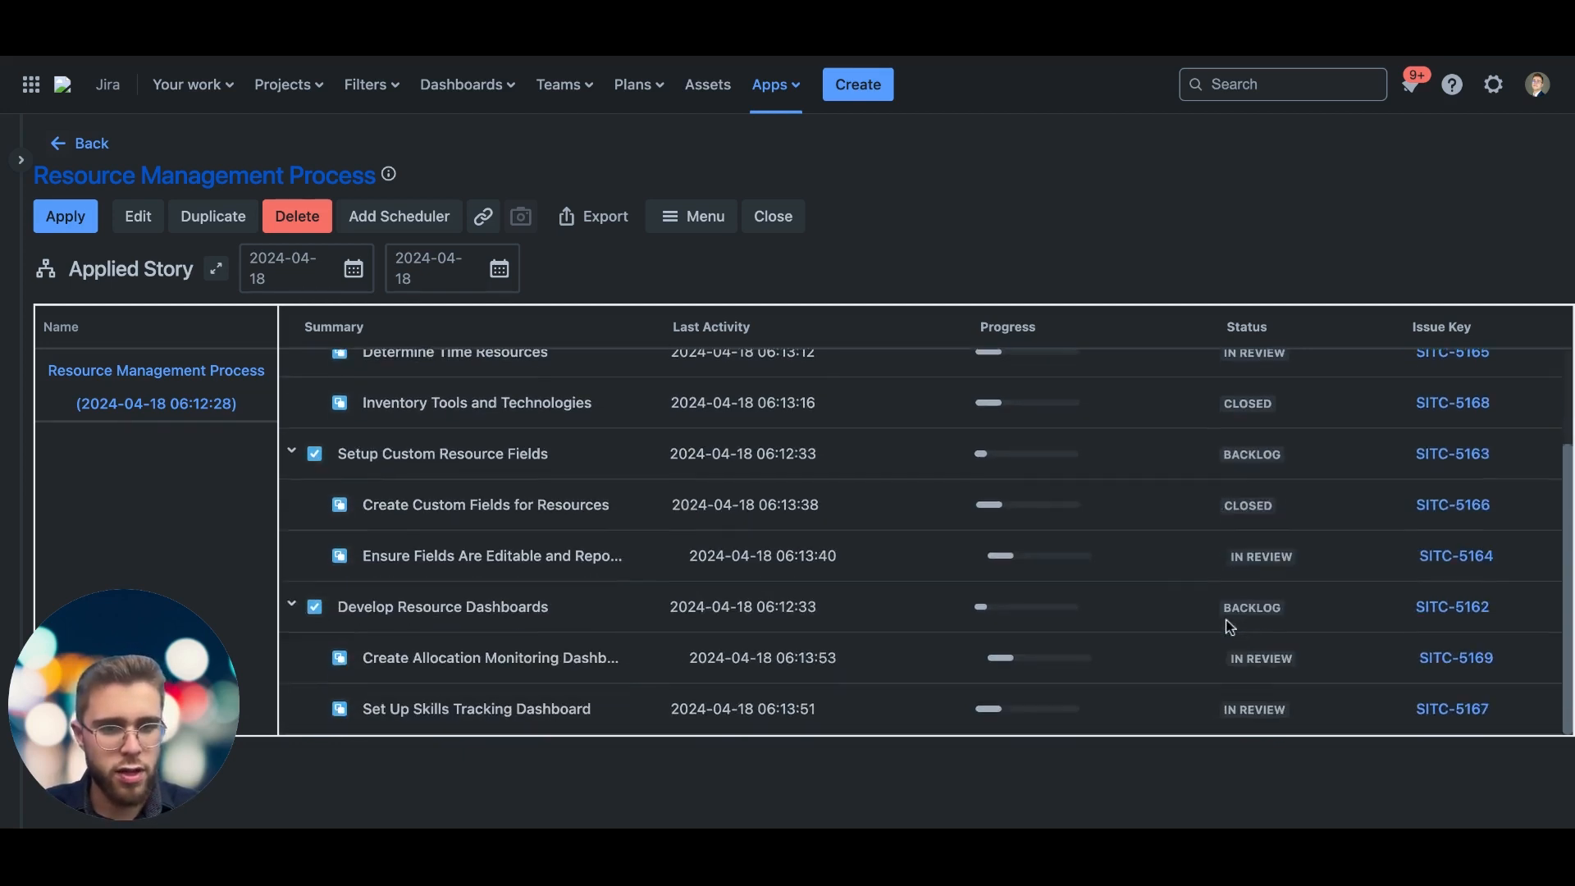
{"action": "scroll", "coordinate": [1226, 583], "scroll_direction": "up", "scroll_amount": 3}
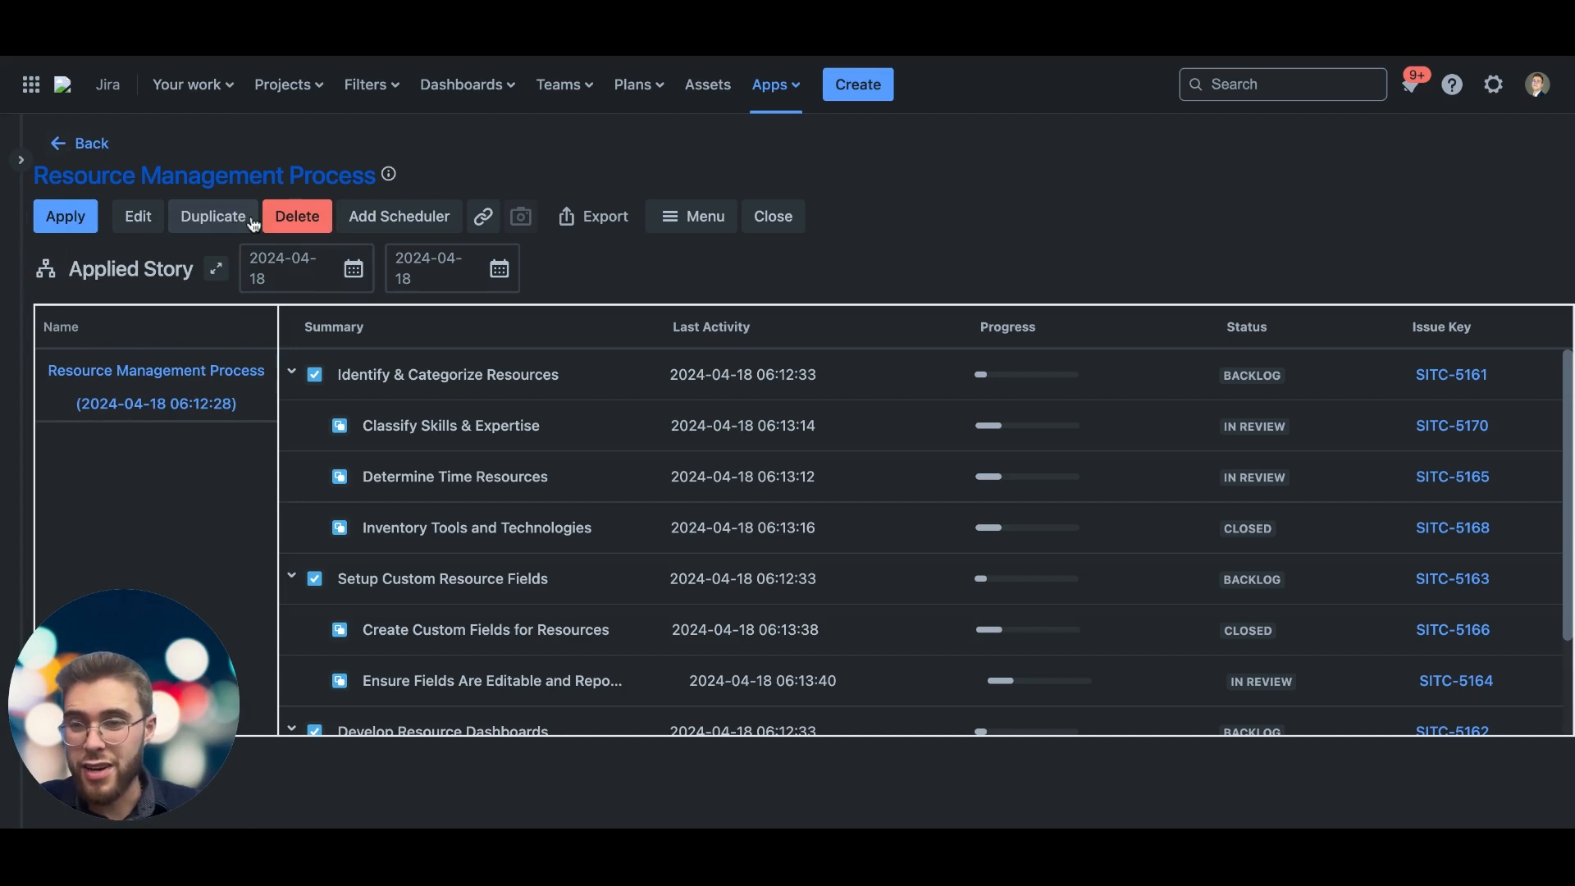
Step: Try out a weekly schedule for the hierarchy, check the UTC time zone choices, and cancel without adding the scheduler
{"action": "left_click", "coordinate": [390, 218]}
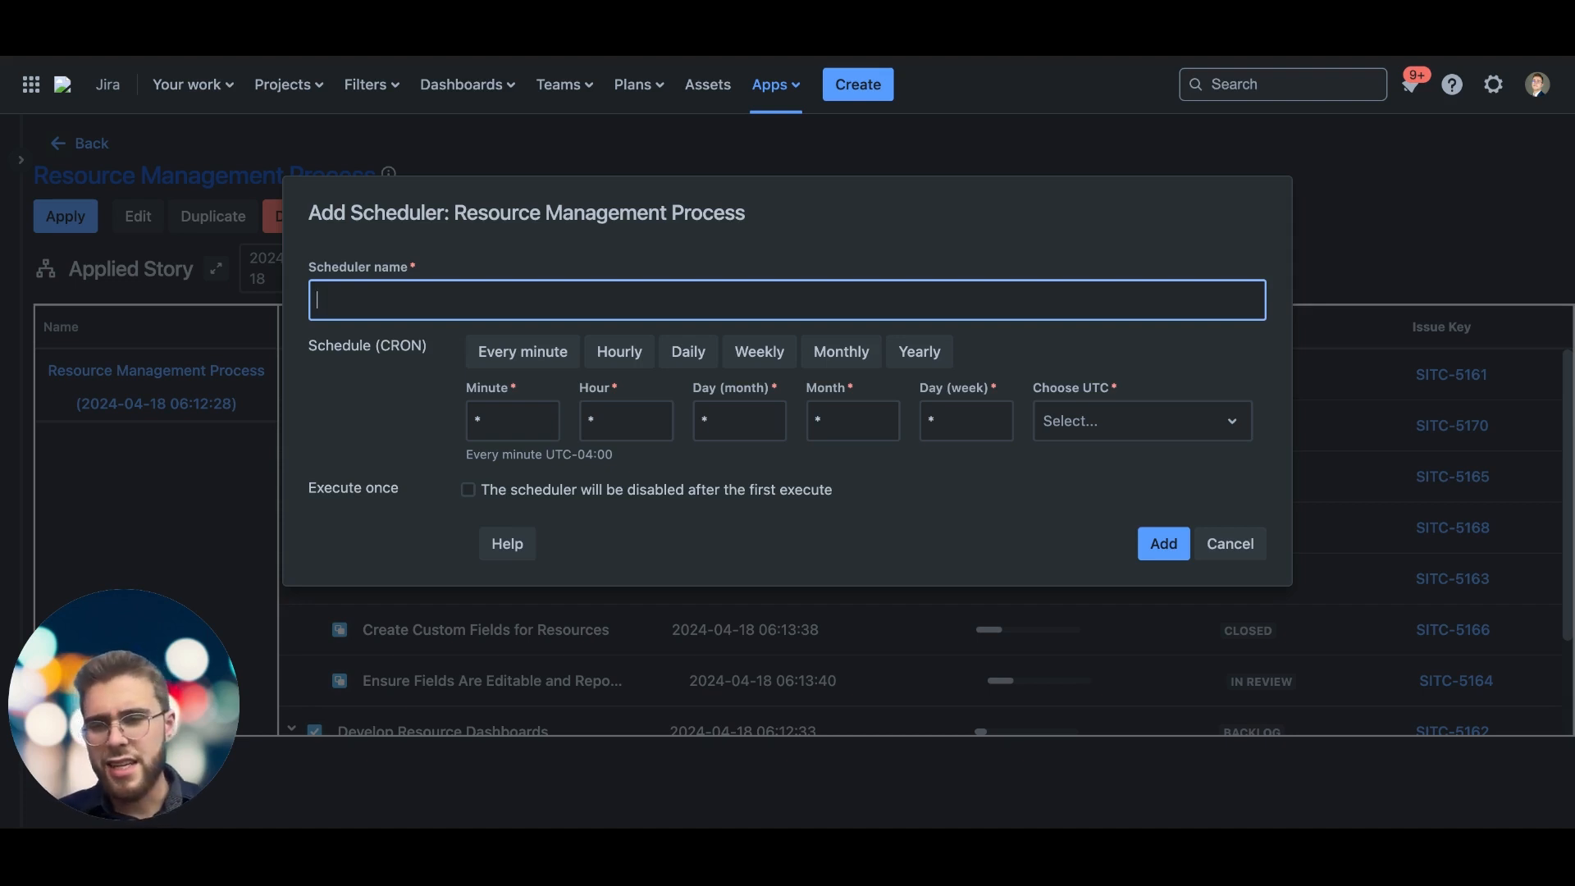
{"action": "left_click", "coordinate": [760, 361]}
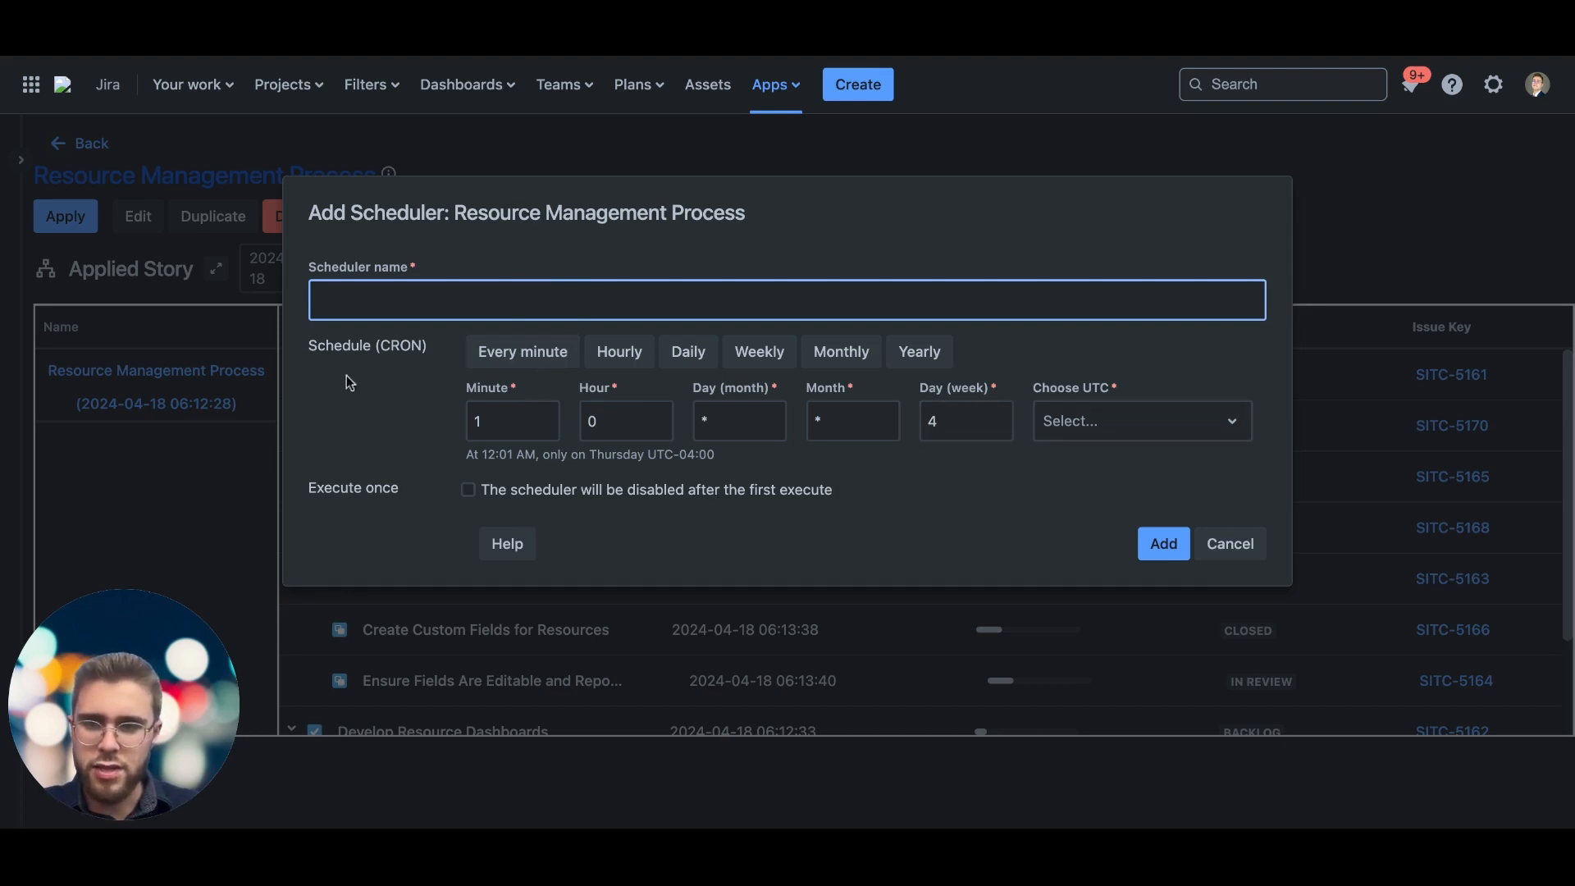
{"action": "left_click", "coordinate": [1069, 426]}
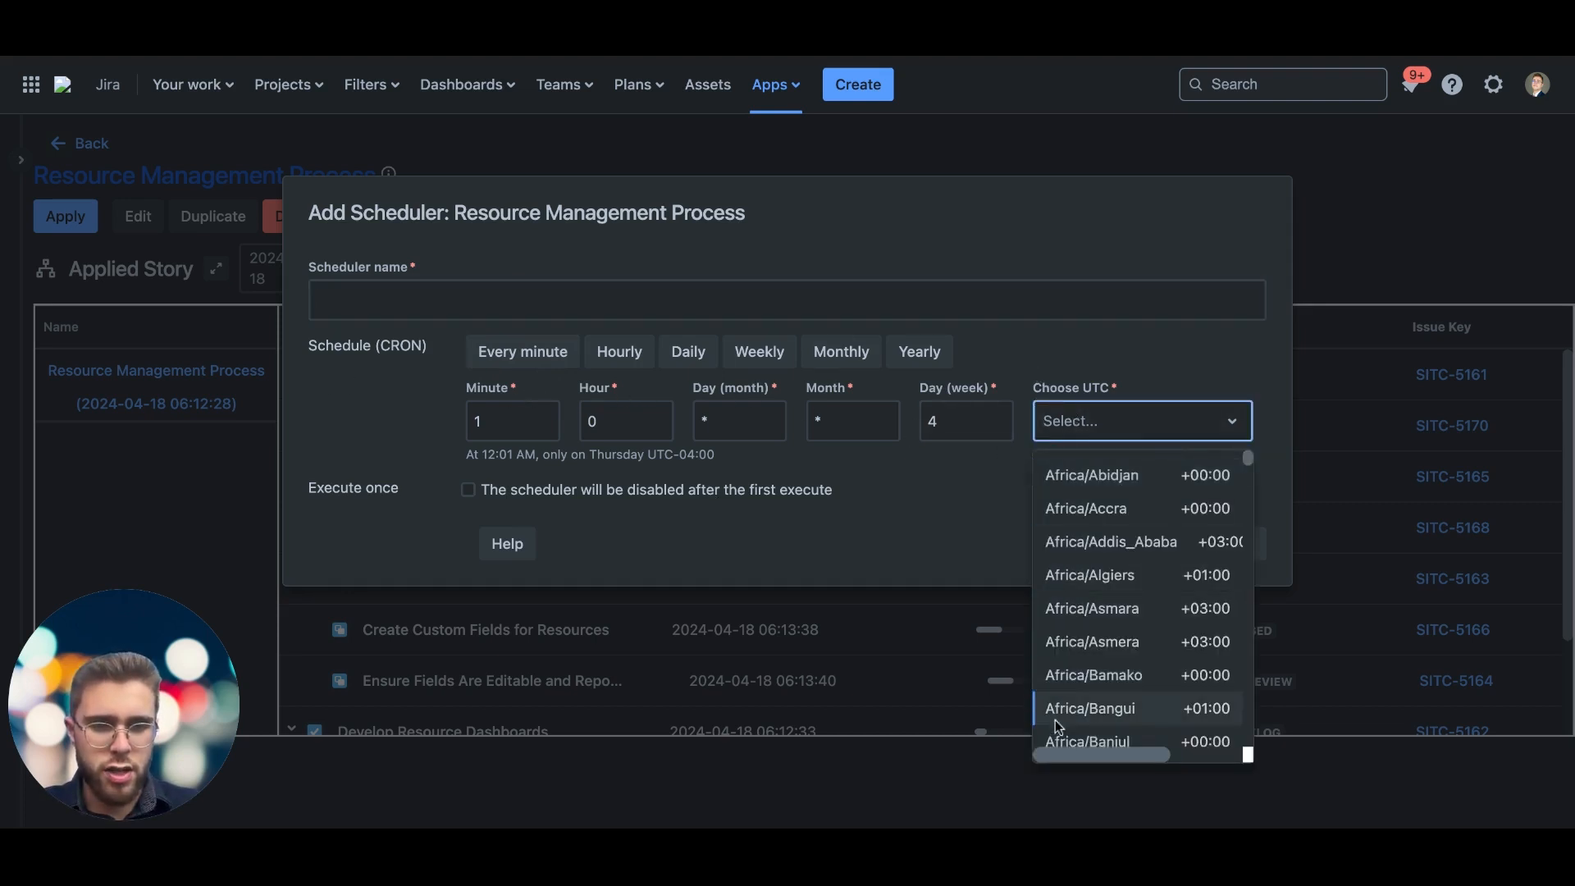
{"action": "scroll", "coordinate": [1098, 618], "scroll_direction": "down", "scroll_amount": 5}
{"action": "left_click", "coordinate": [887, 516]}
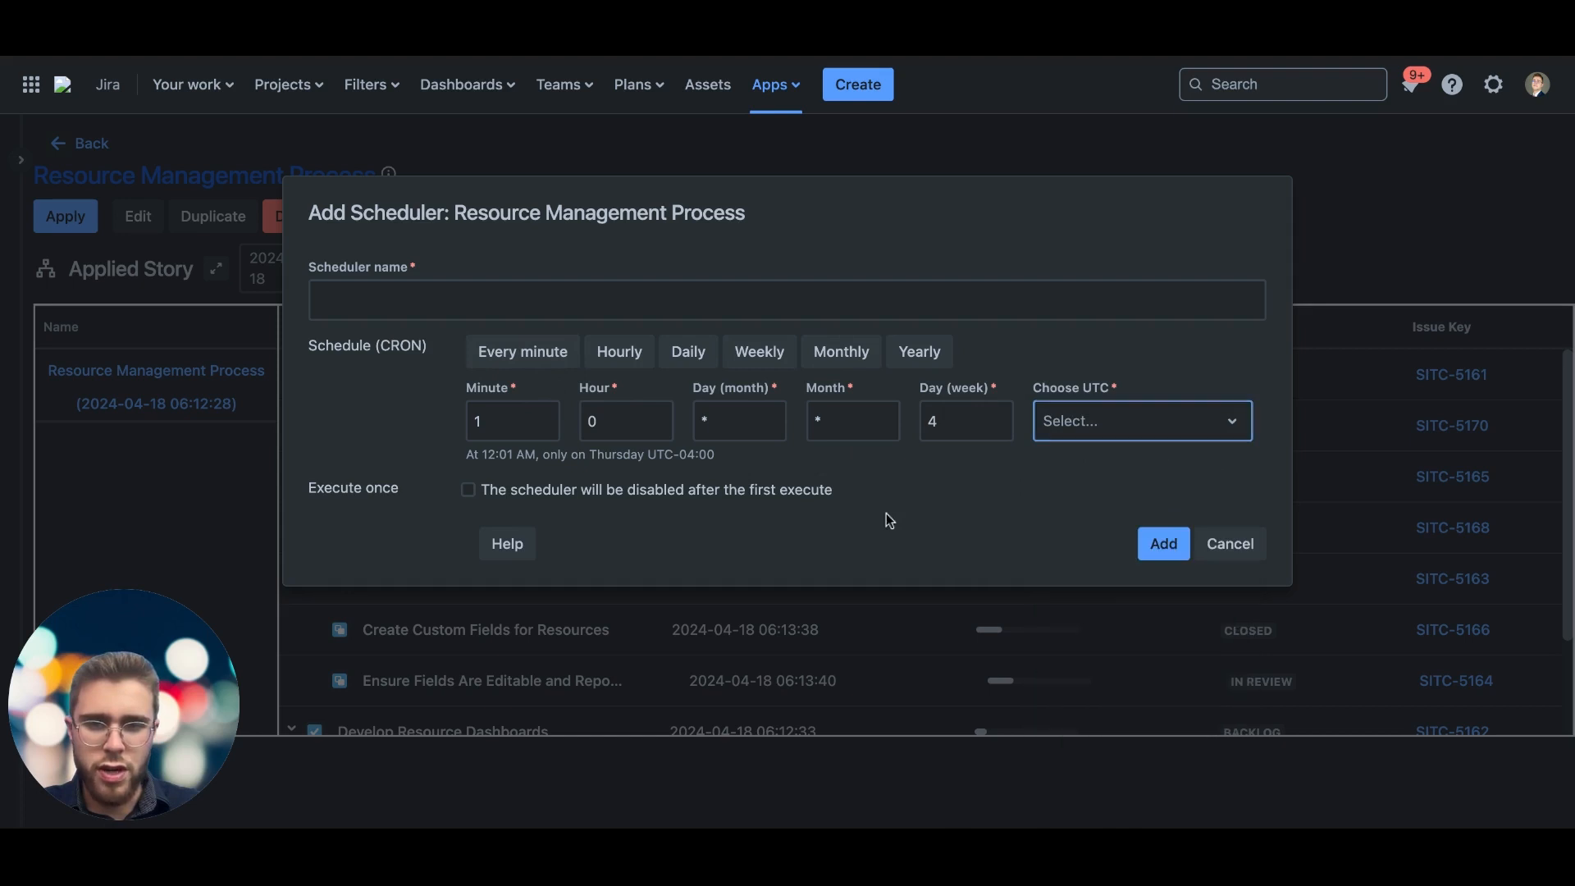
{"action": "left_click", "coordinate": [1217, 545]}
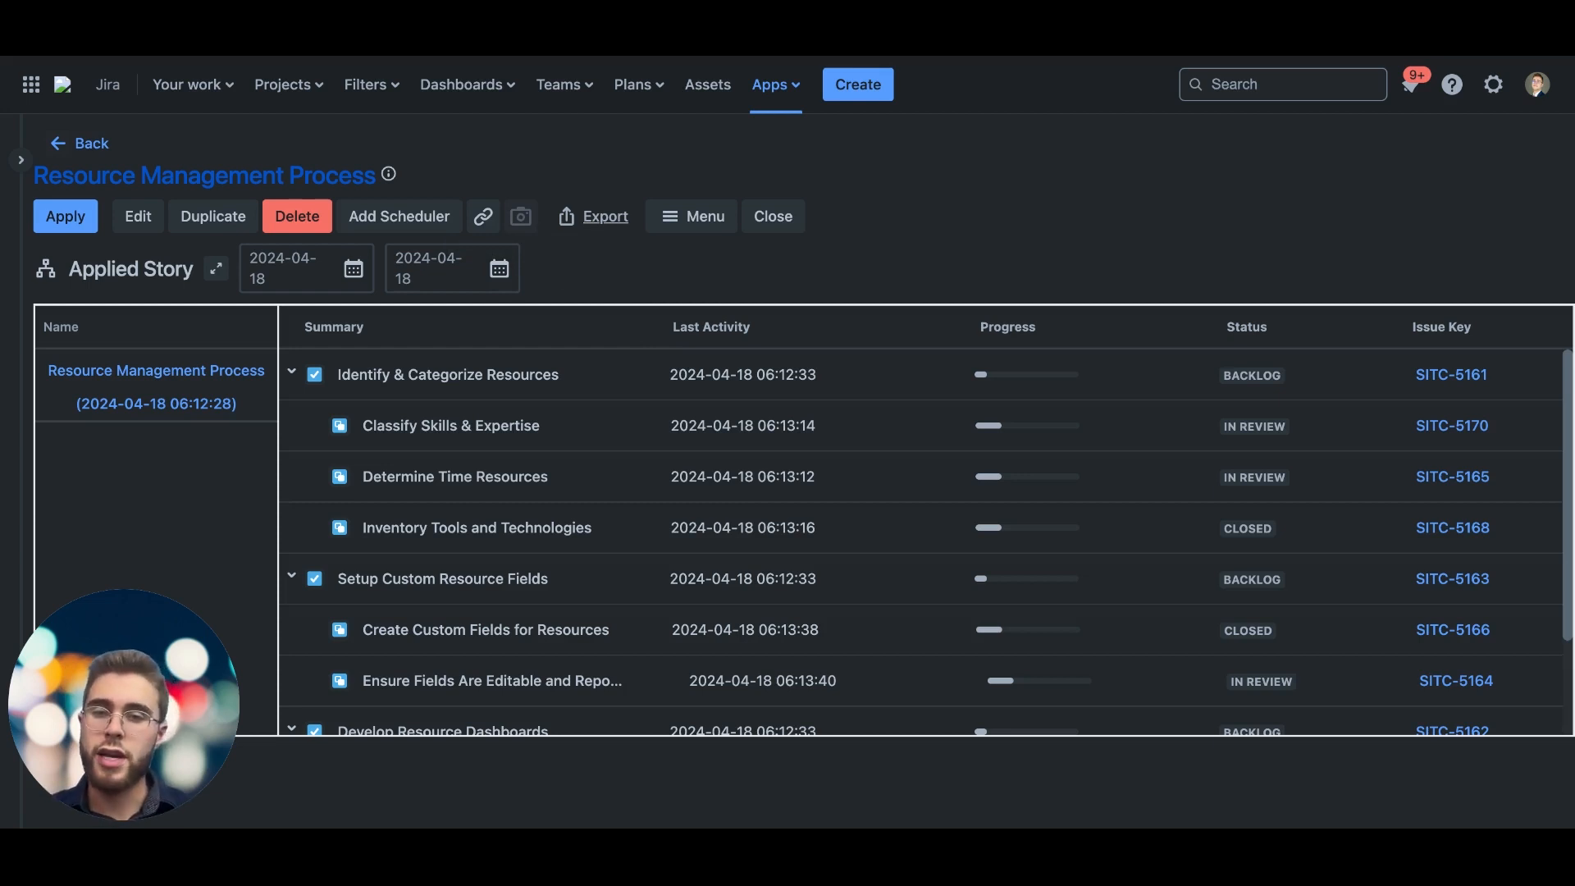
Step: Look at the folder option for the Resource Management Process hierarchy and close the hierarchy to return to Manage Hierarchies
{"action": "left_click", "coordinate": [698, 216]}
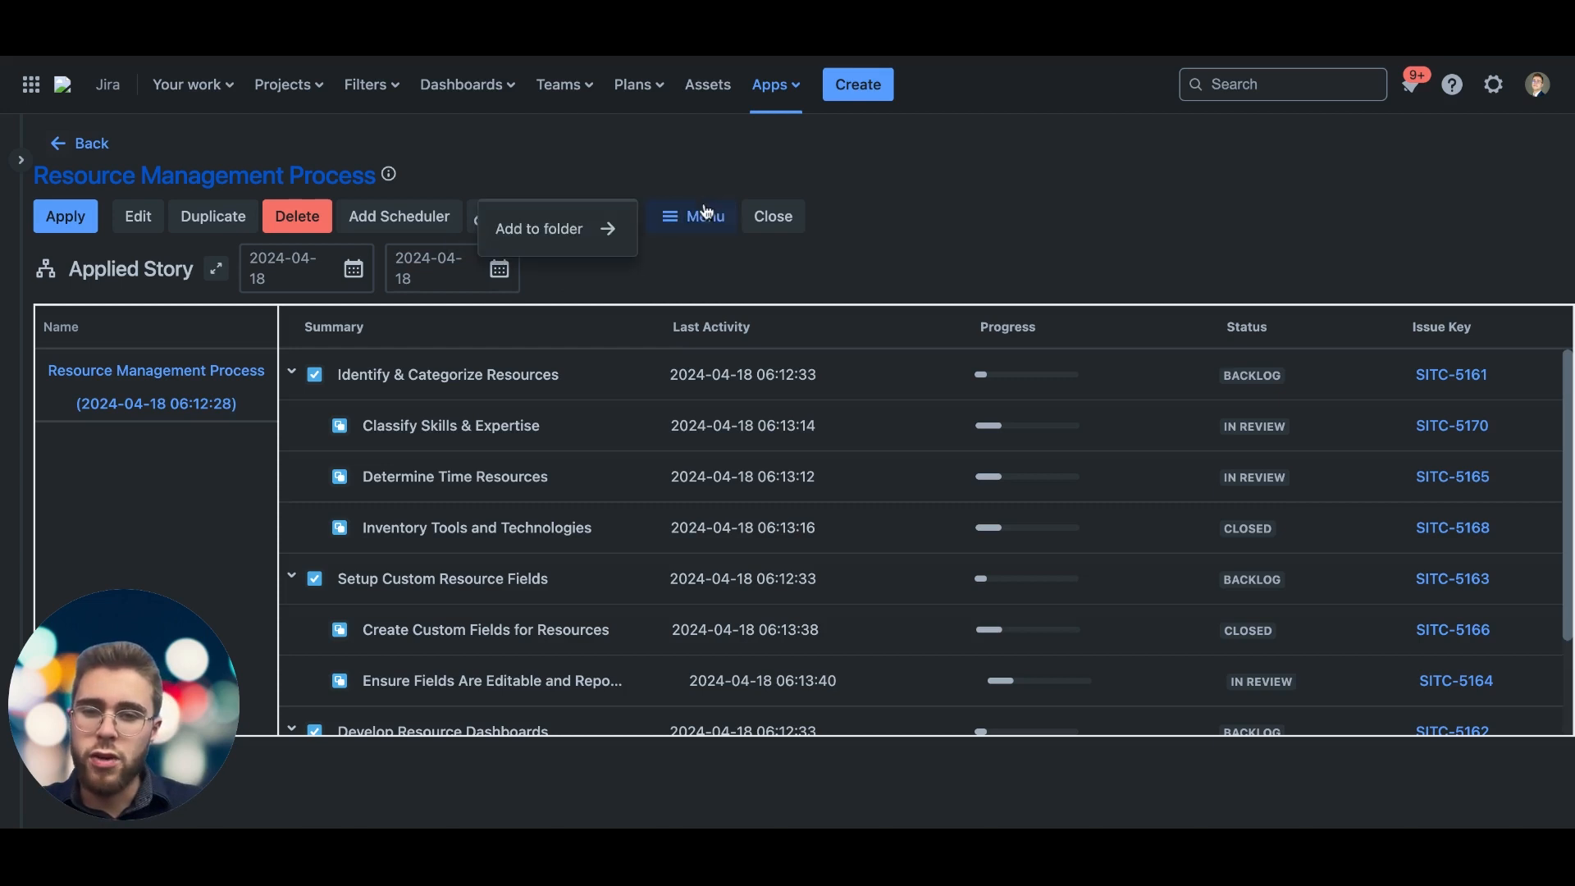
{"action": "left_click", "coordinate": [656, 263]}
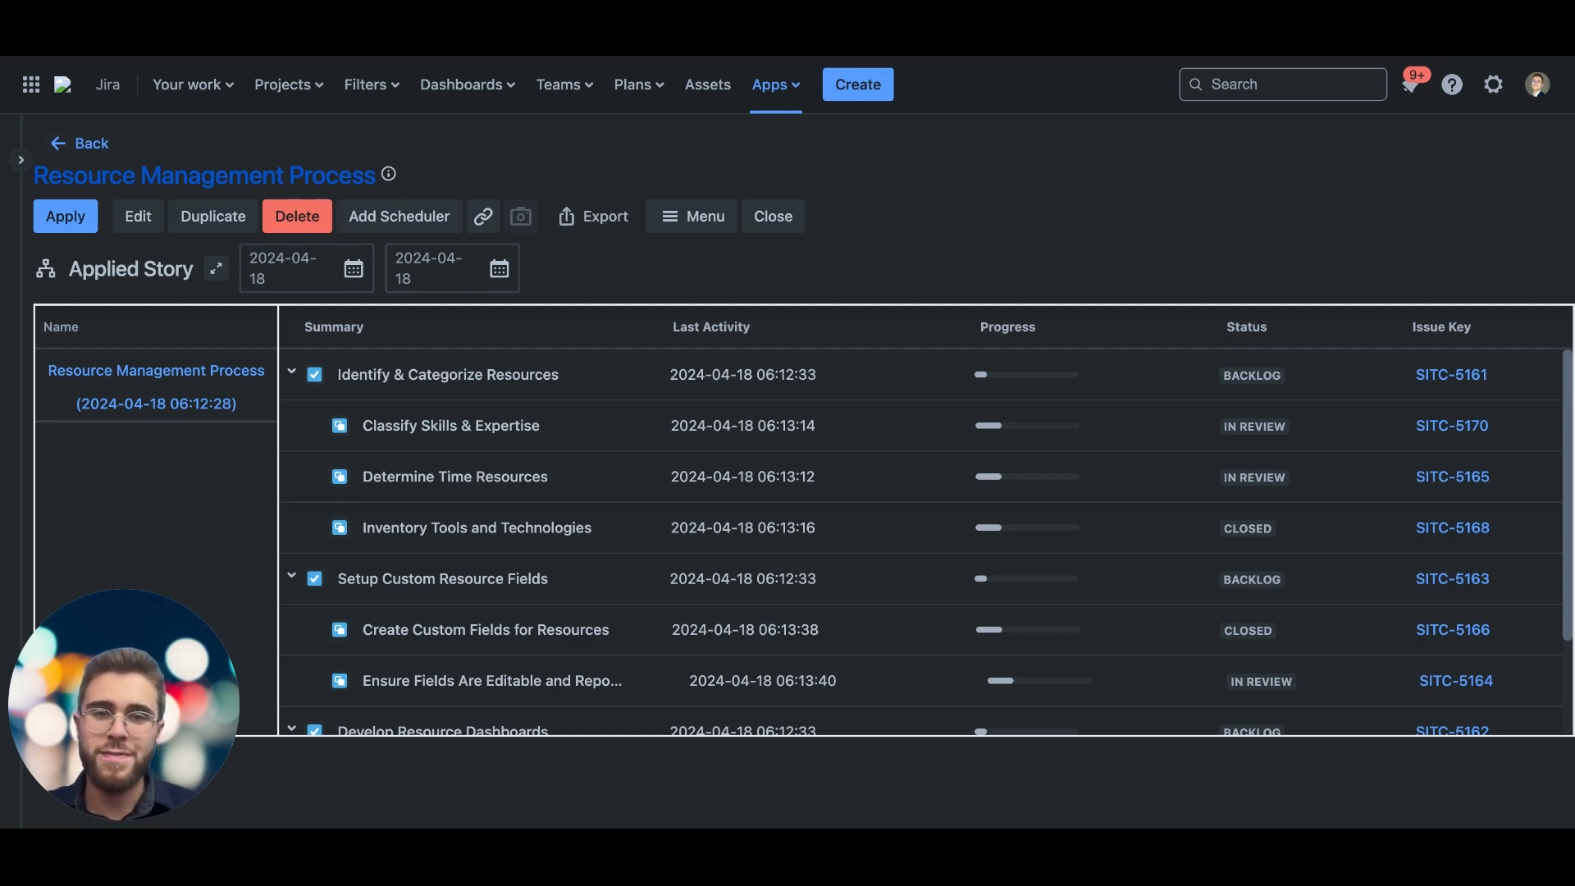
{"action": "left_click", "coordinate": [753, 231]}
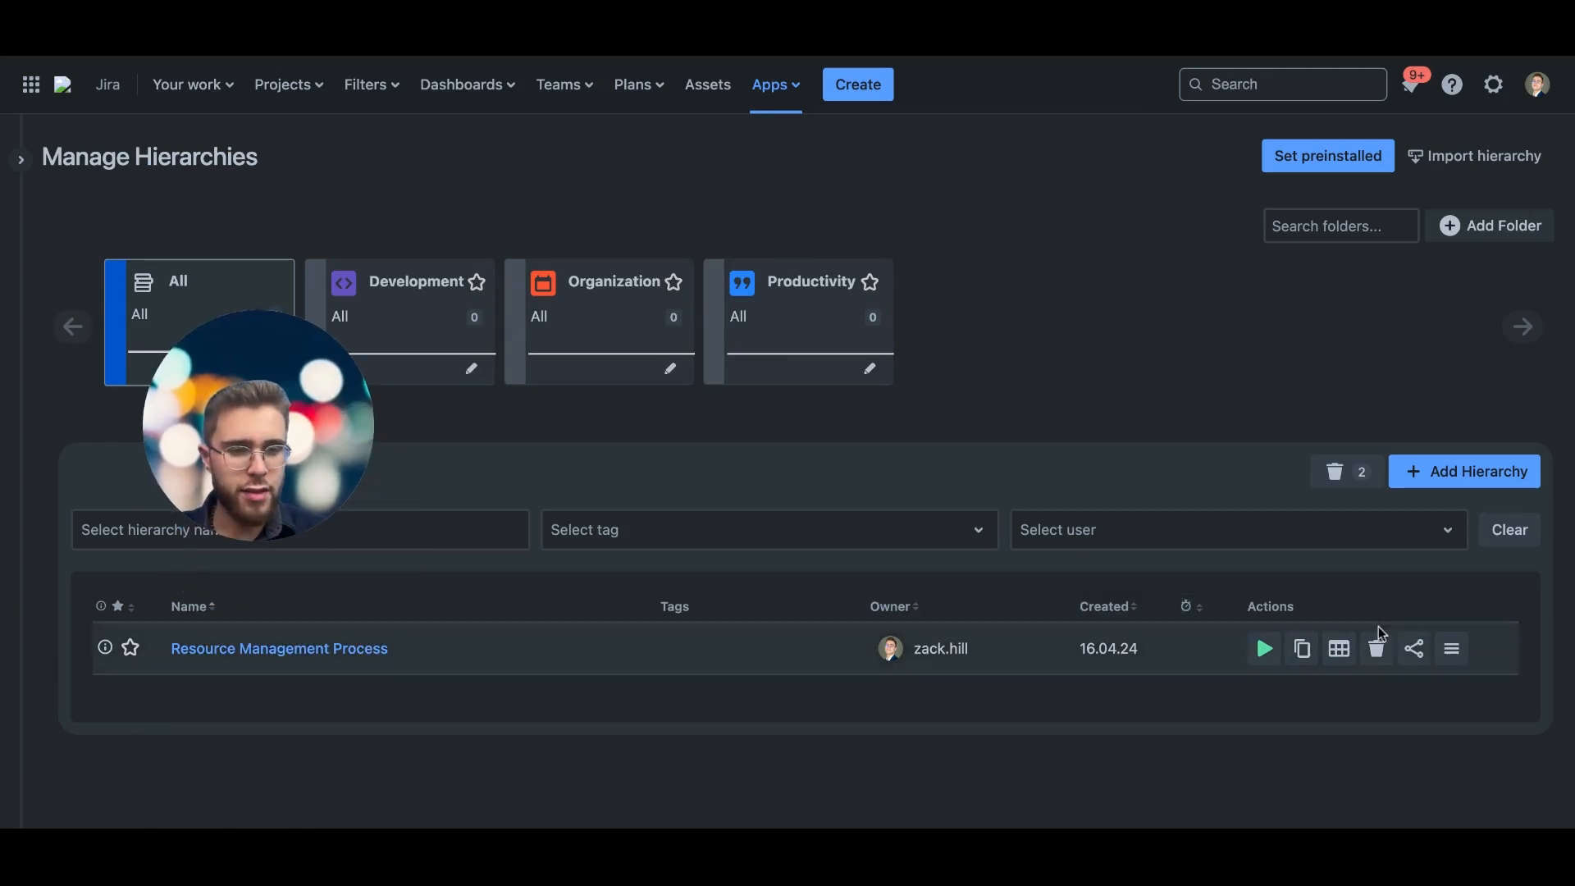
Step: Open sharing for the Resource Management Process hierarchy and add a first user with View permission only
{"action": "left_click", "coordinate": [1415, 649]}
{"action": "left_click", "coordinate": [527, 729]}
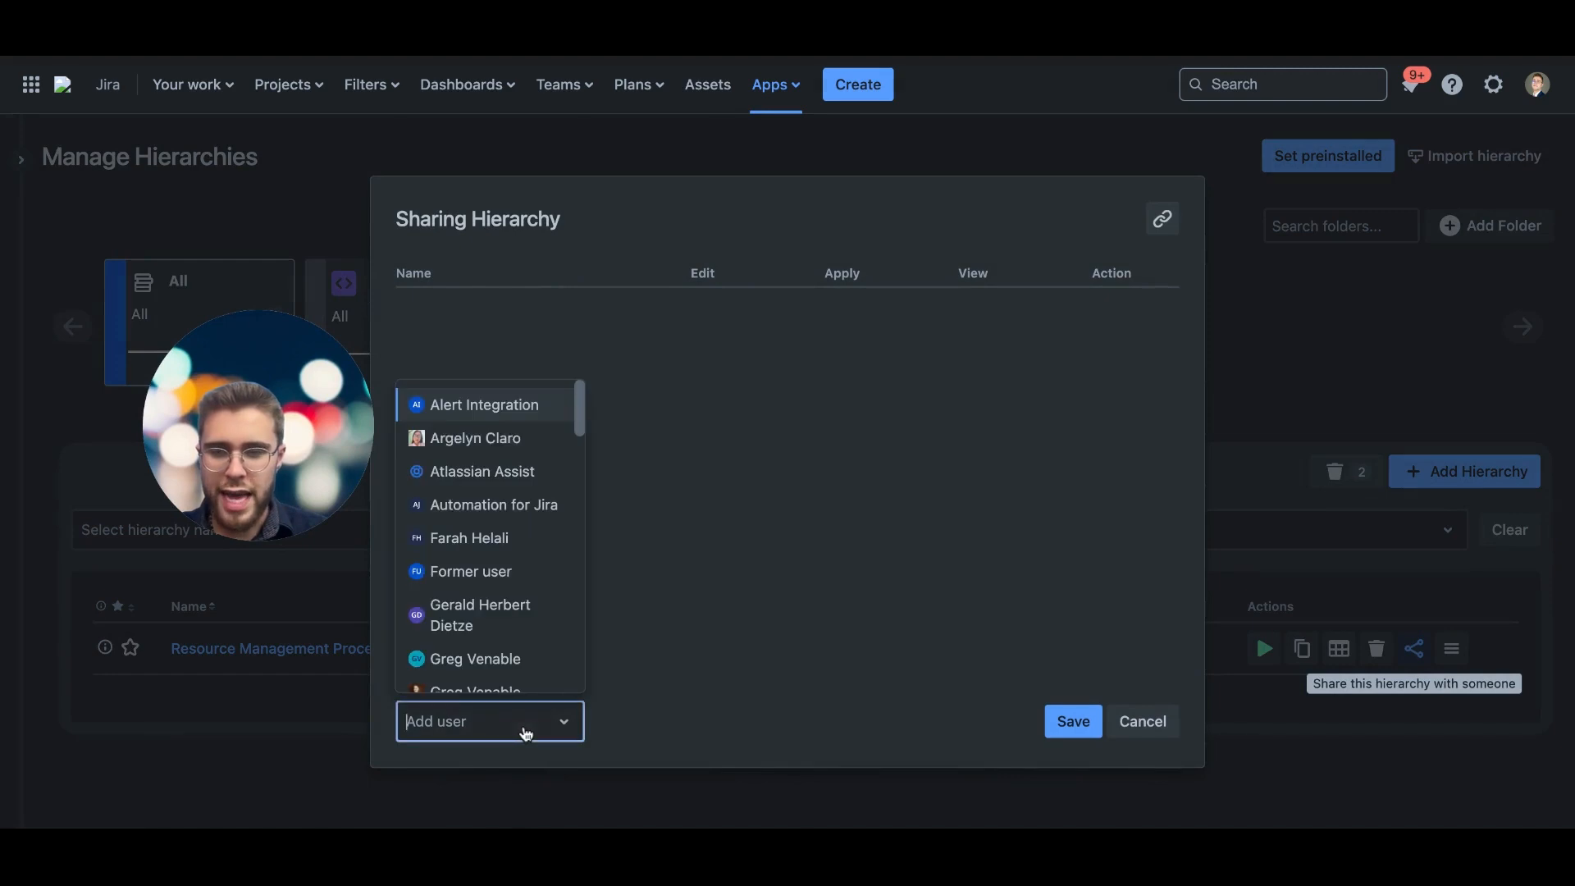
{"action": "left_click", "coordinate": [507, 659]}
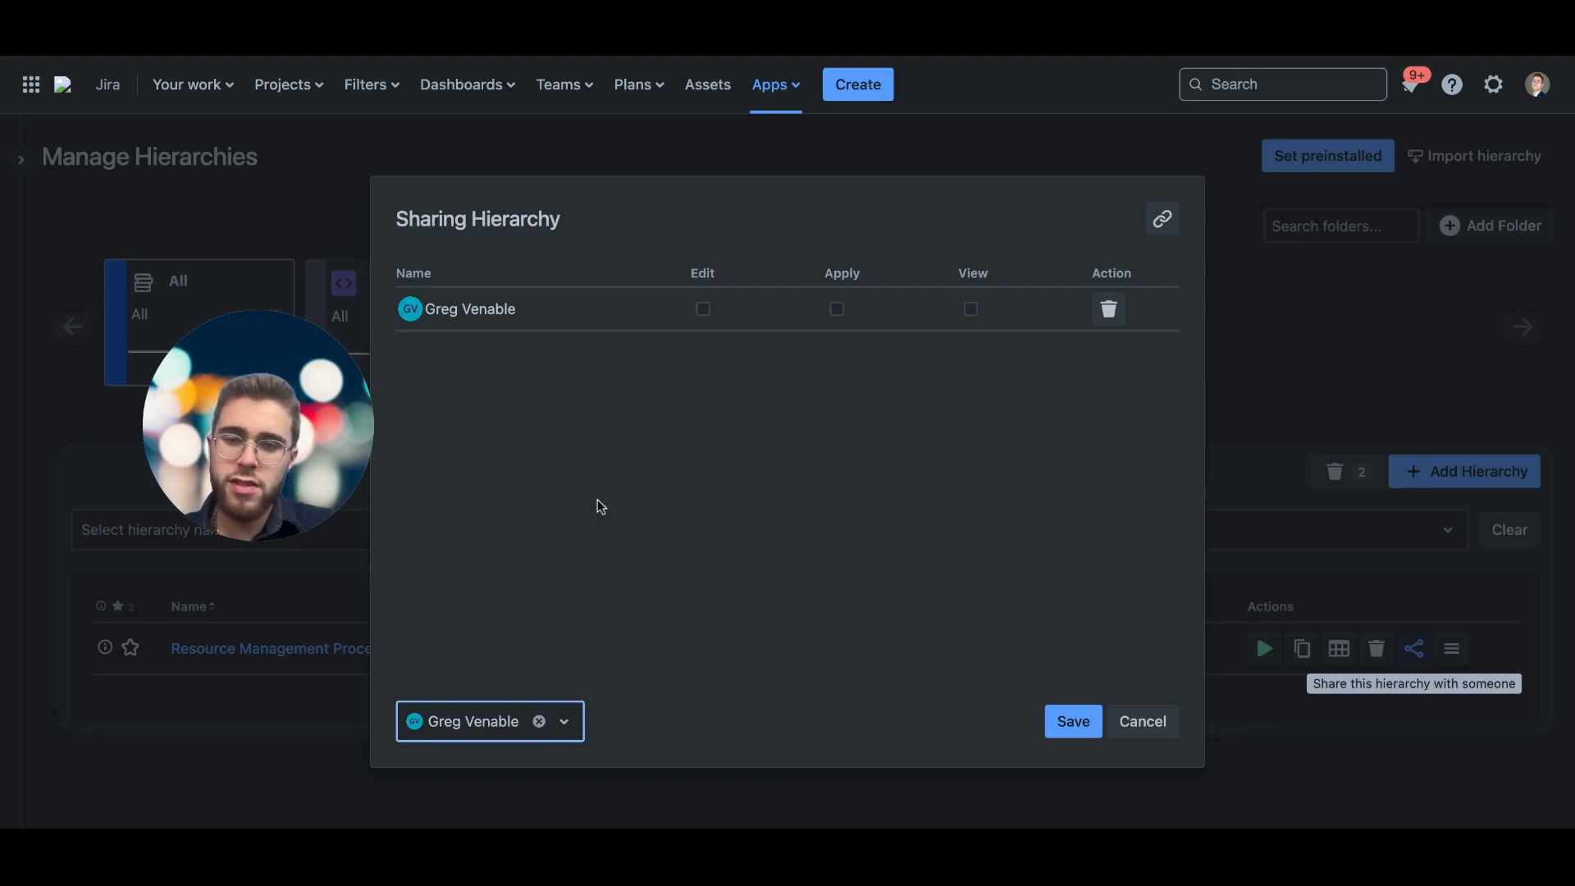
{"action": "left_click", "coordinate": [970, 309]}
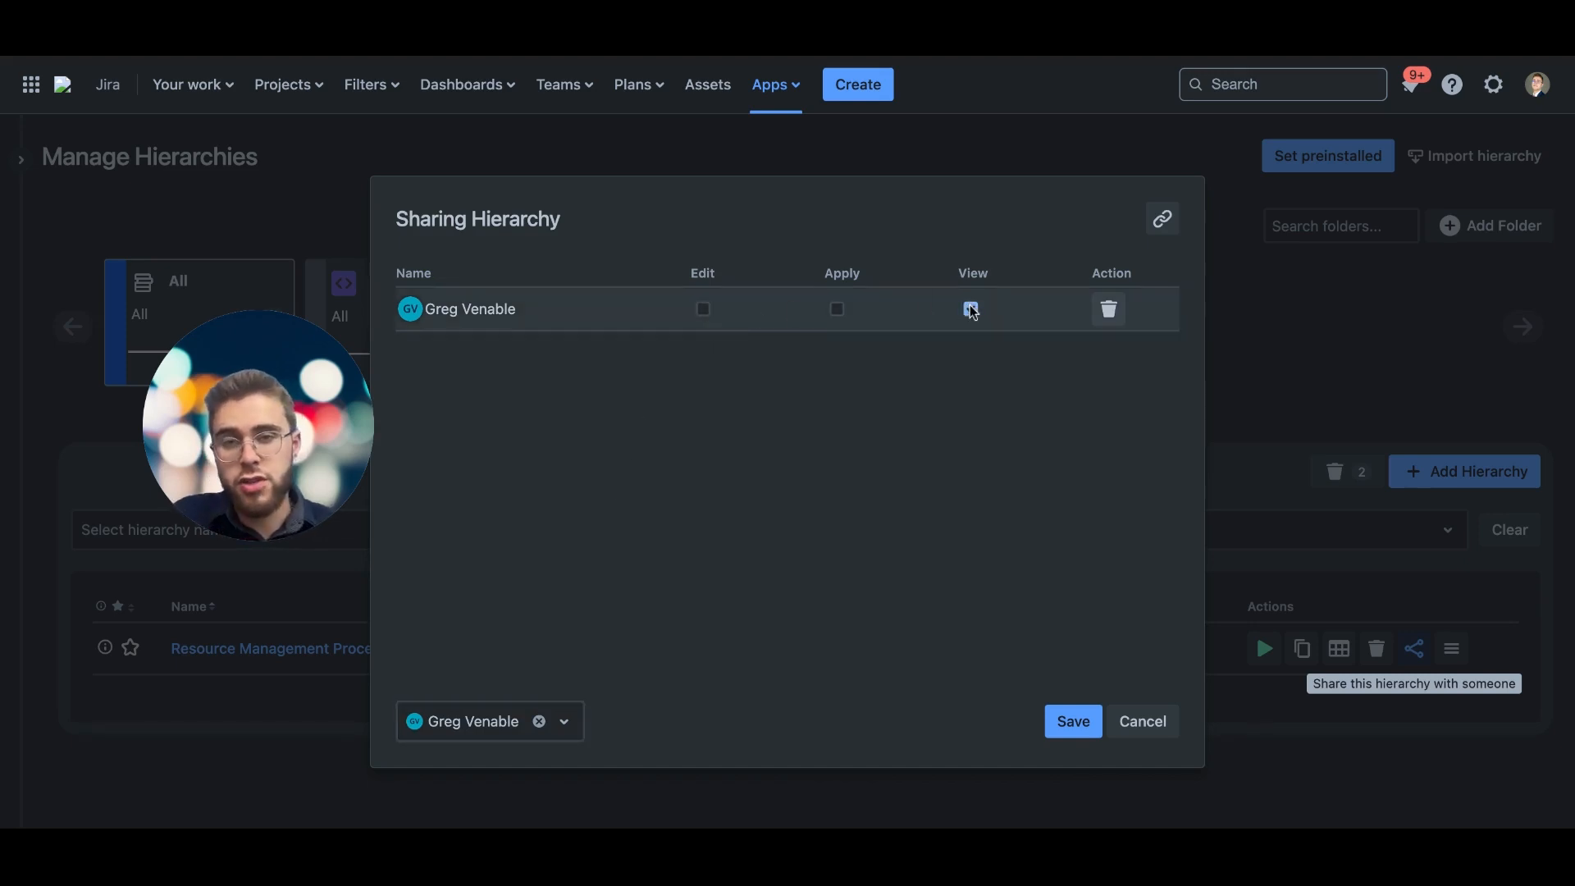
Step: Add a second user to the hierarchy's sharing list with Edit, Apply and View permissions, and save the sharing settings
{"action": "left_click", "coordinate": [498, 733]}
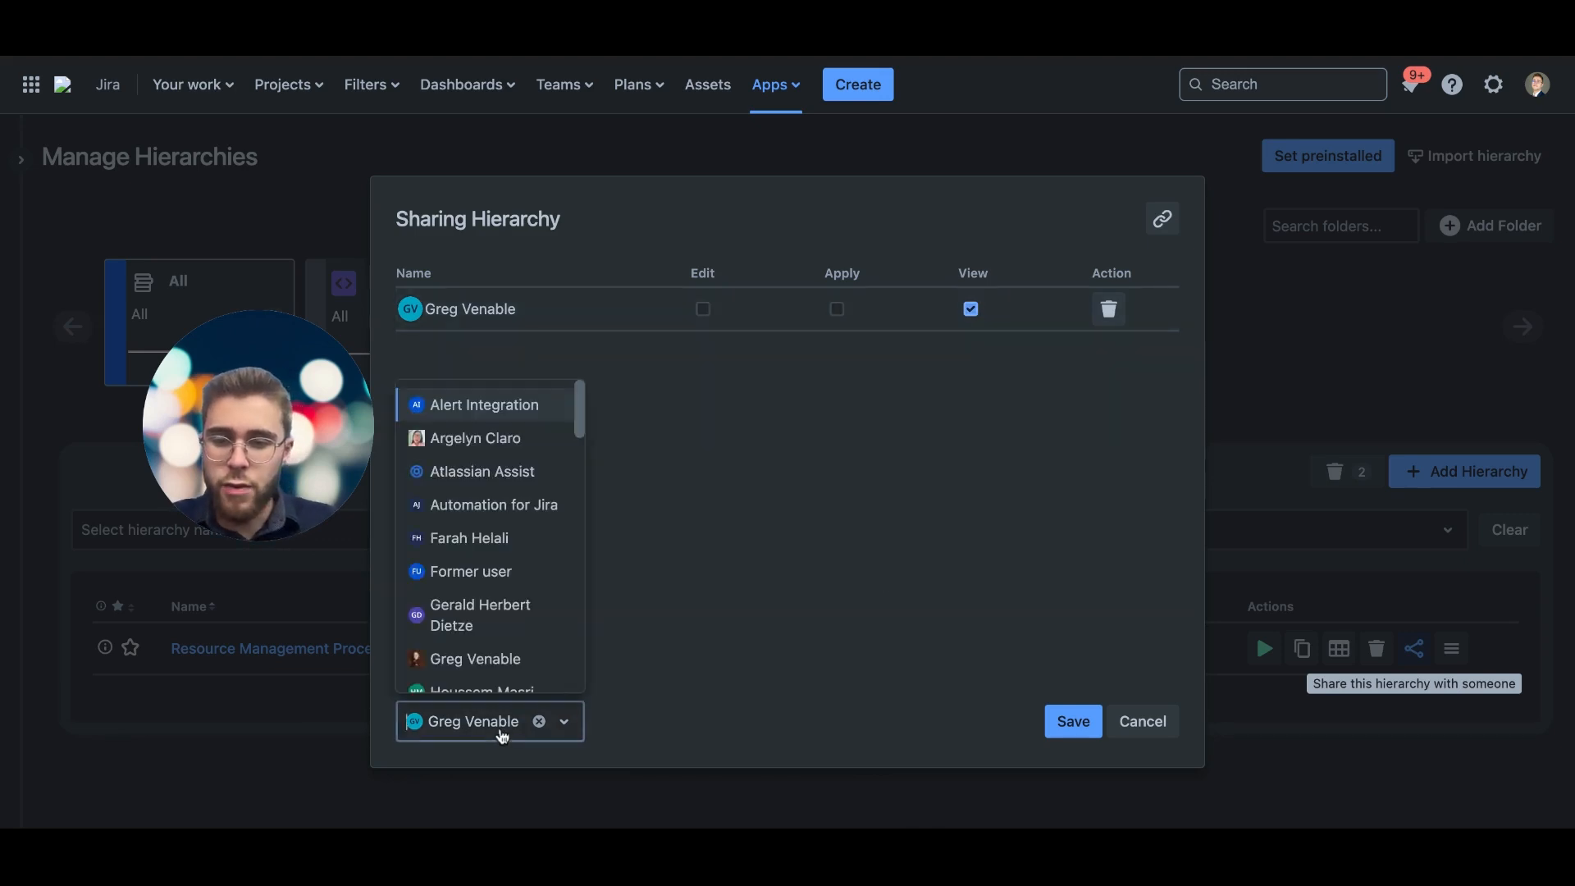
{"action": "left_click", "coordinate": [501, 537]}
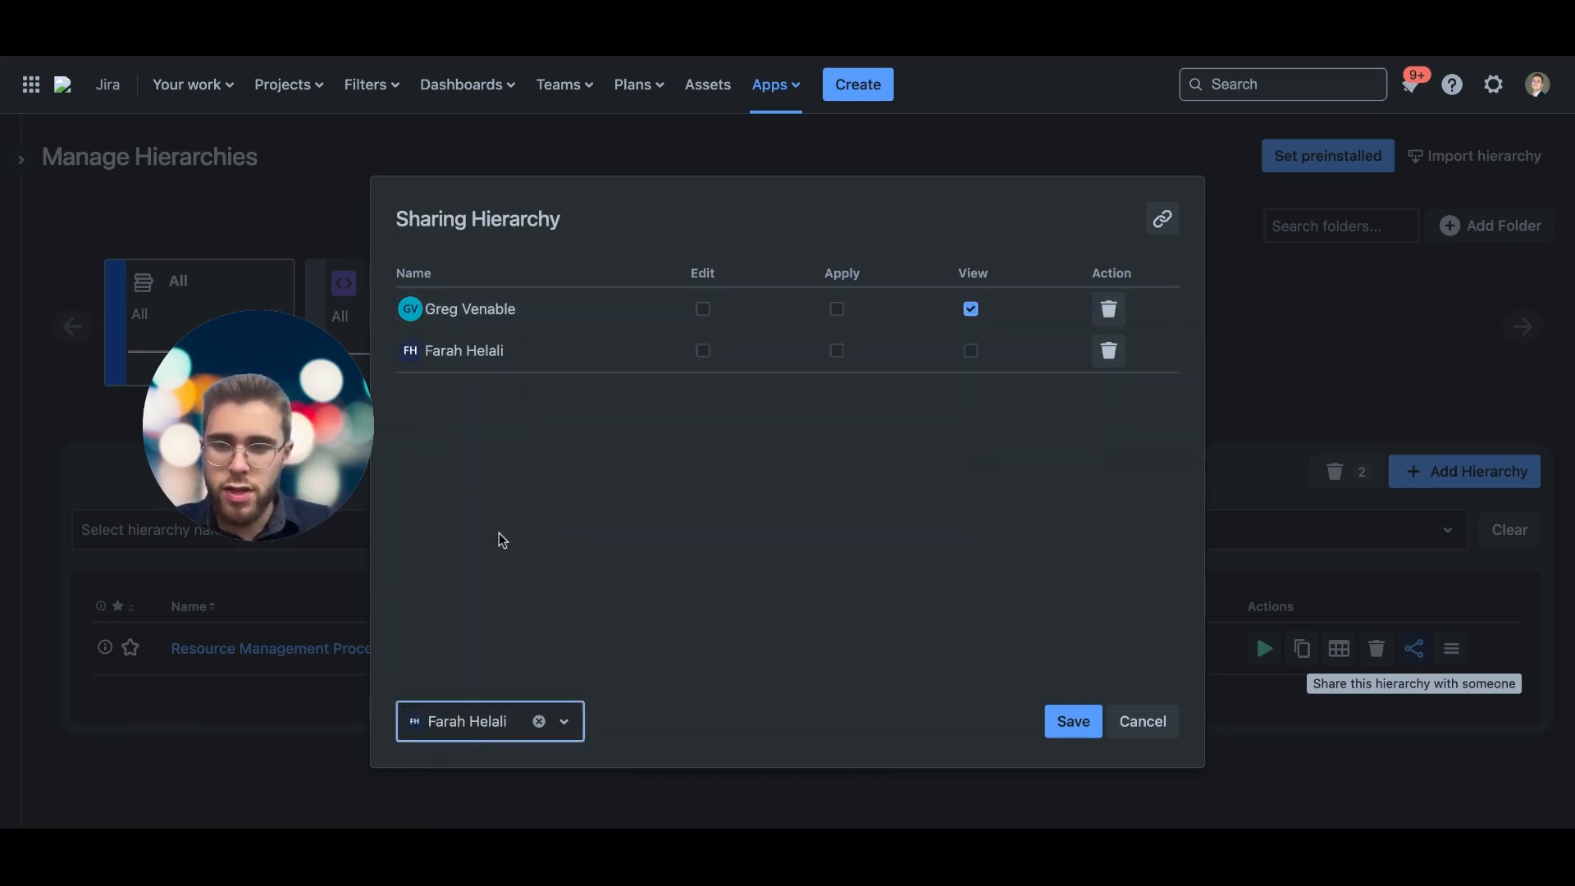
{"action": "left_click", "coordinate": [704, 351]}
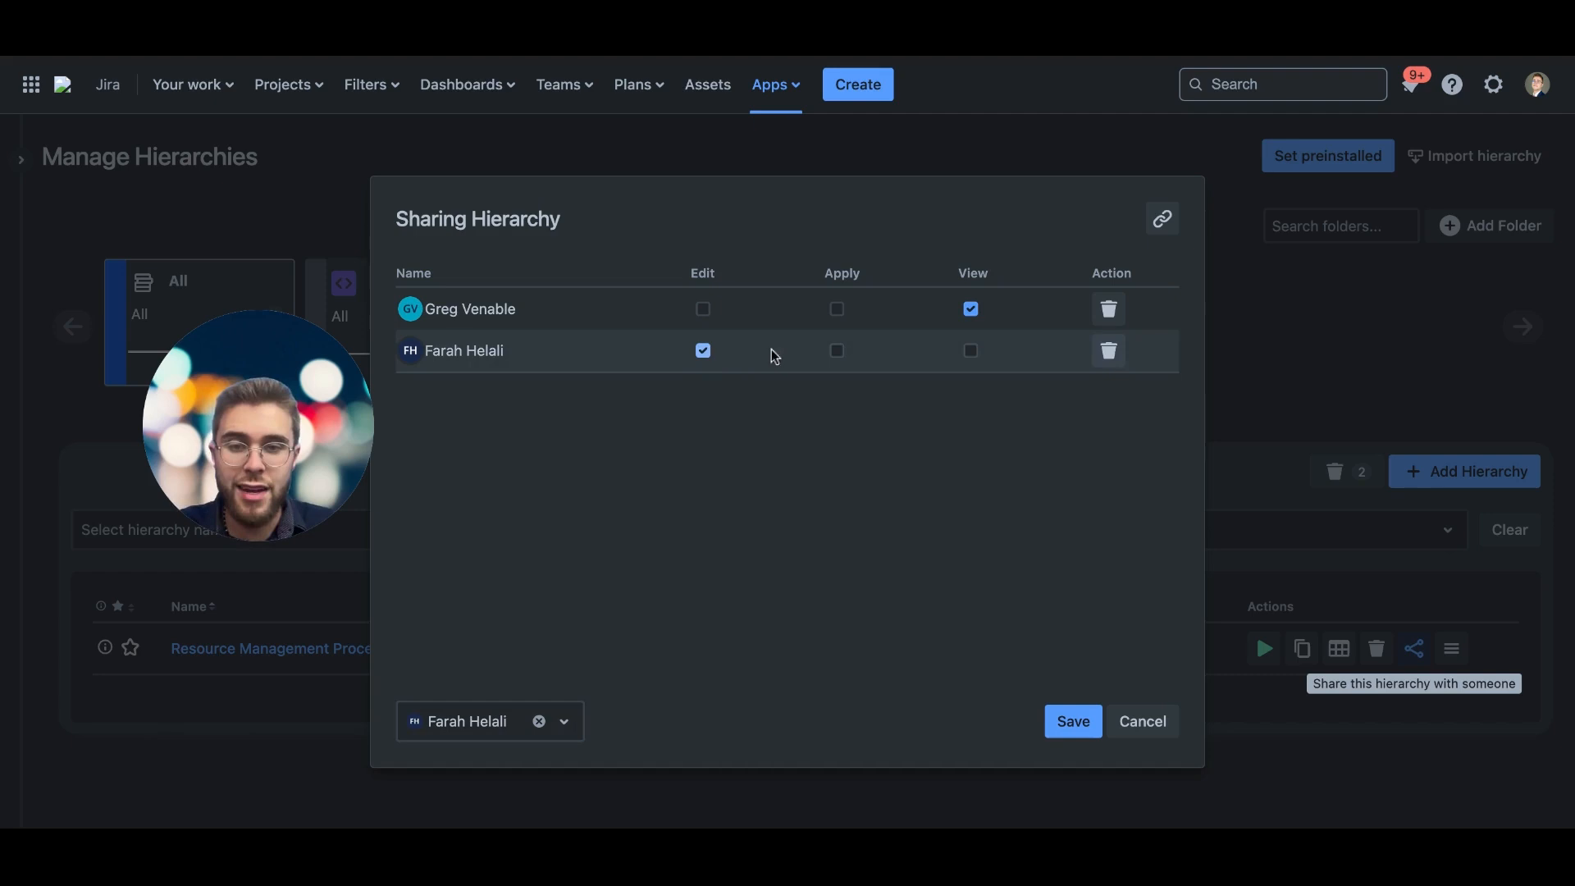
{"action": "left_click", "coordinate": [837, 350]}
{"action": "left_click", "coordinate": [970, 350]}
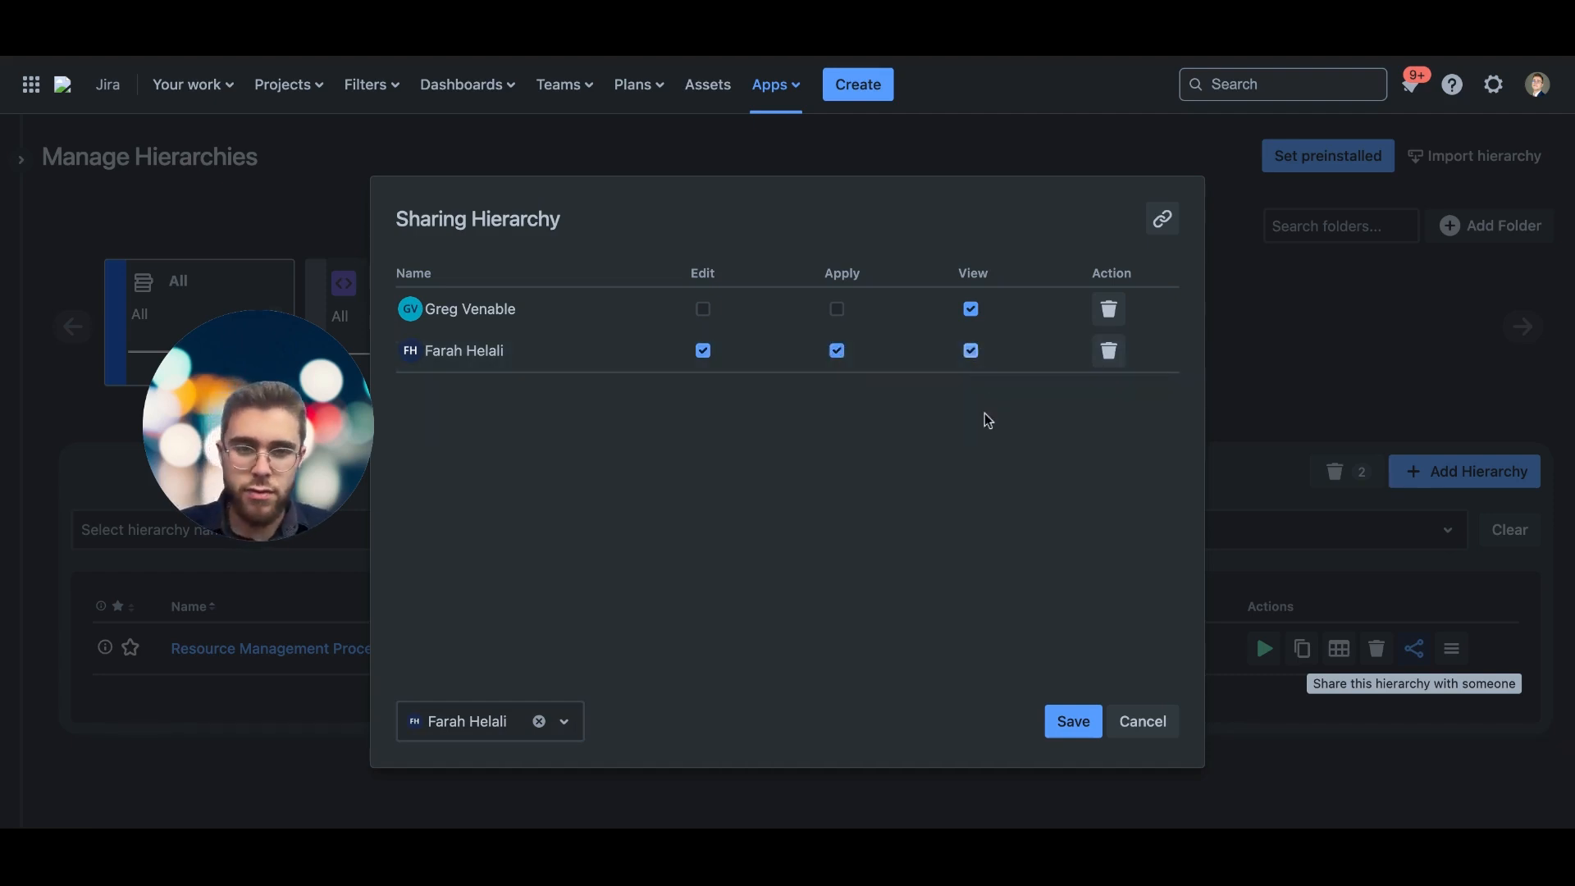
{"action": "left_click", "coordinate": [1074, 722]}
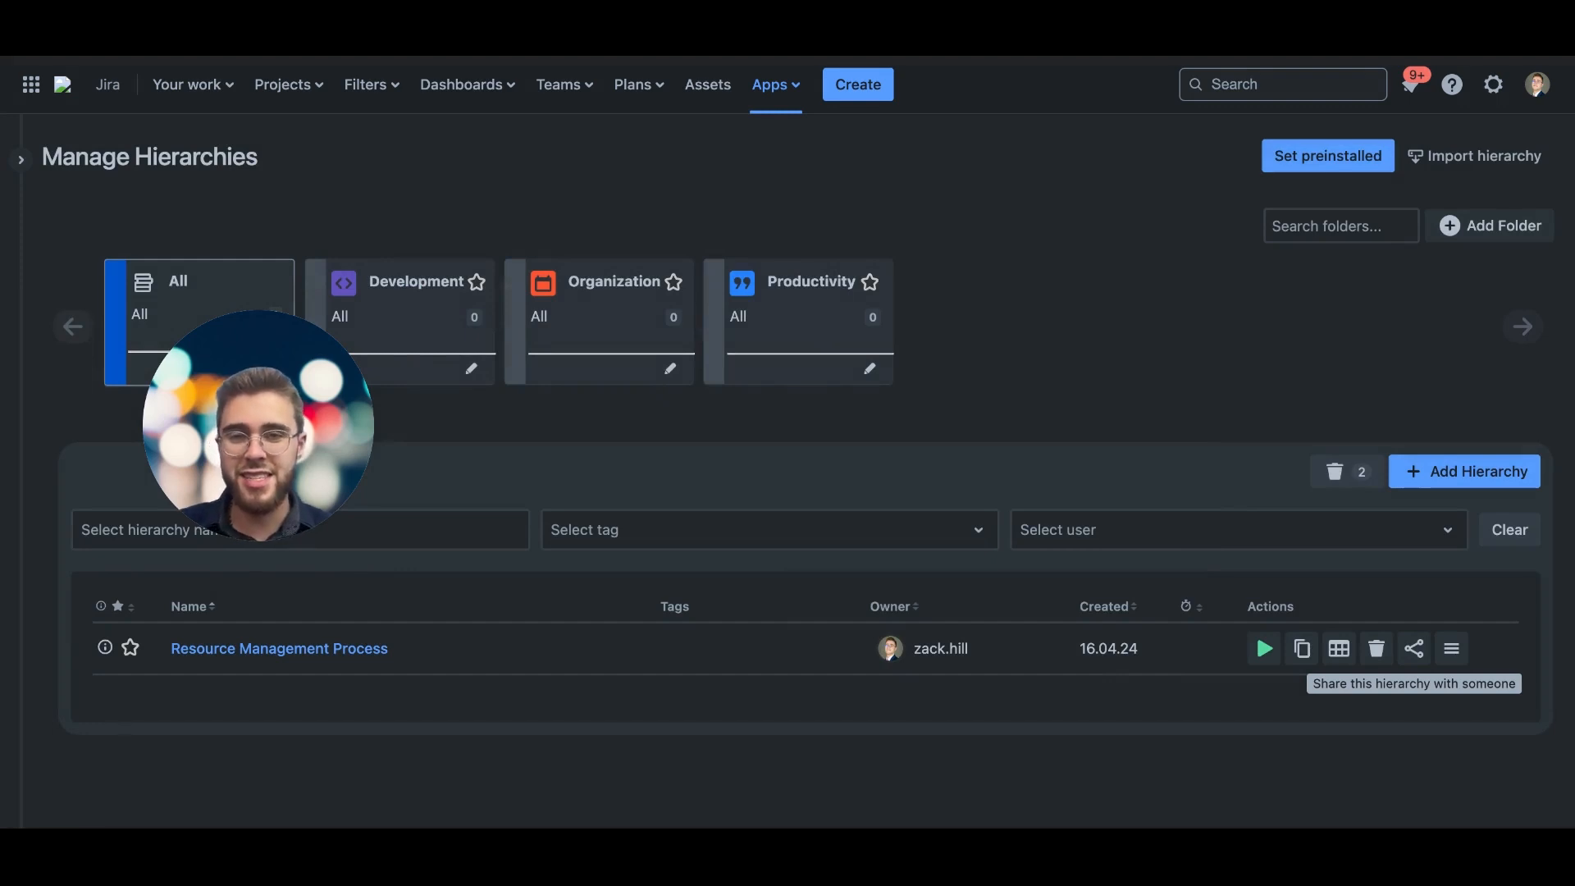